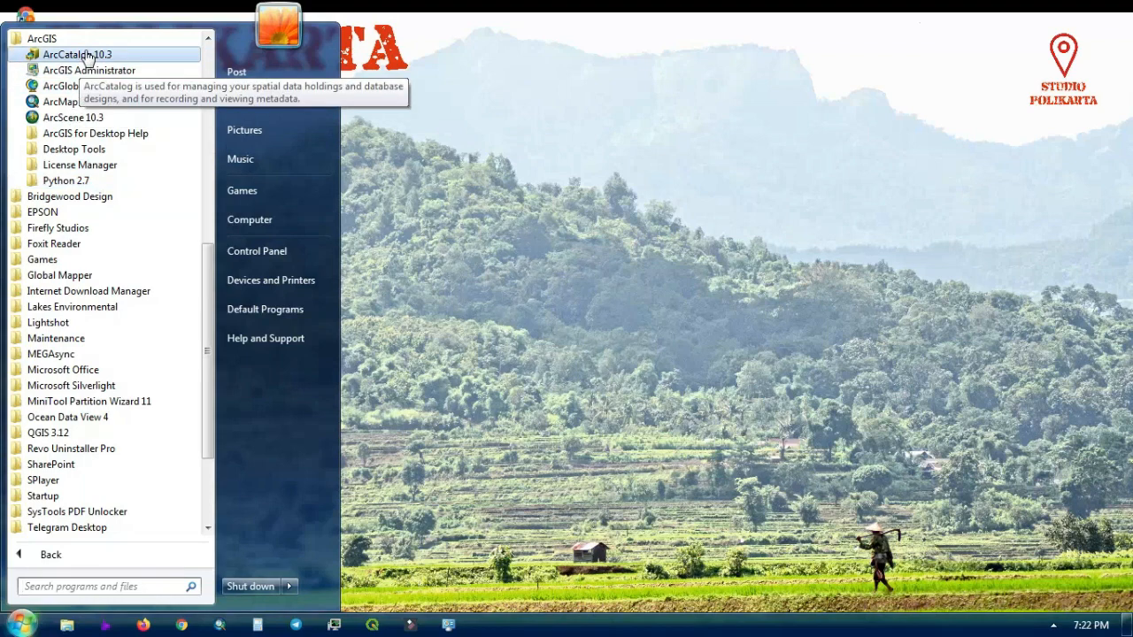
Launch ArcCatalog 10.3 and maximize its window.
left_click(85, 55)
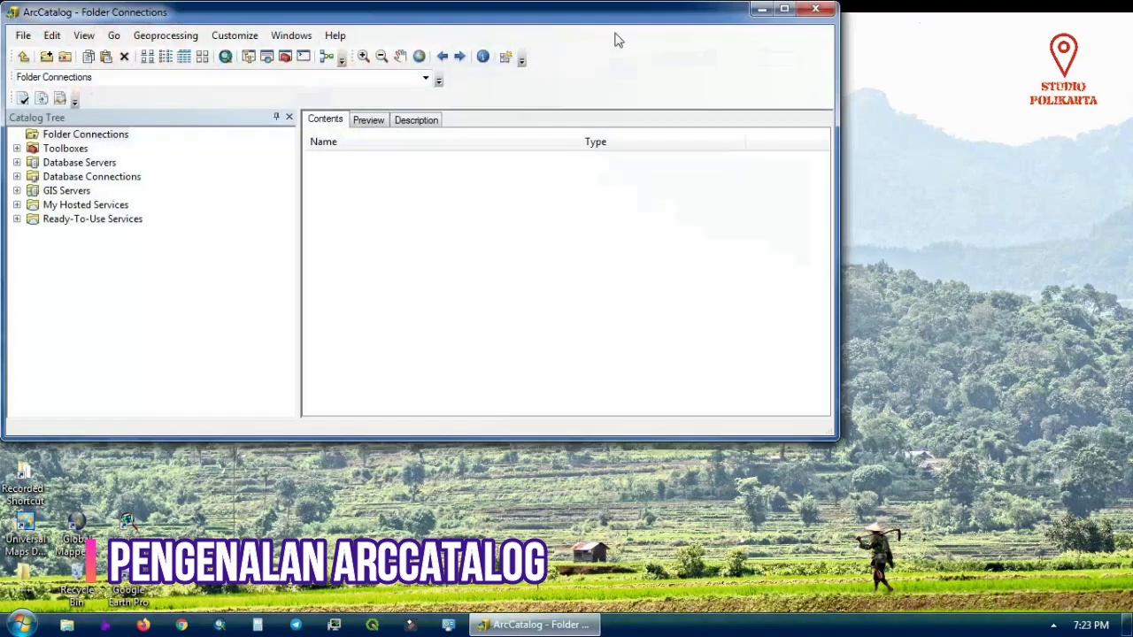
left_click(785, 11)
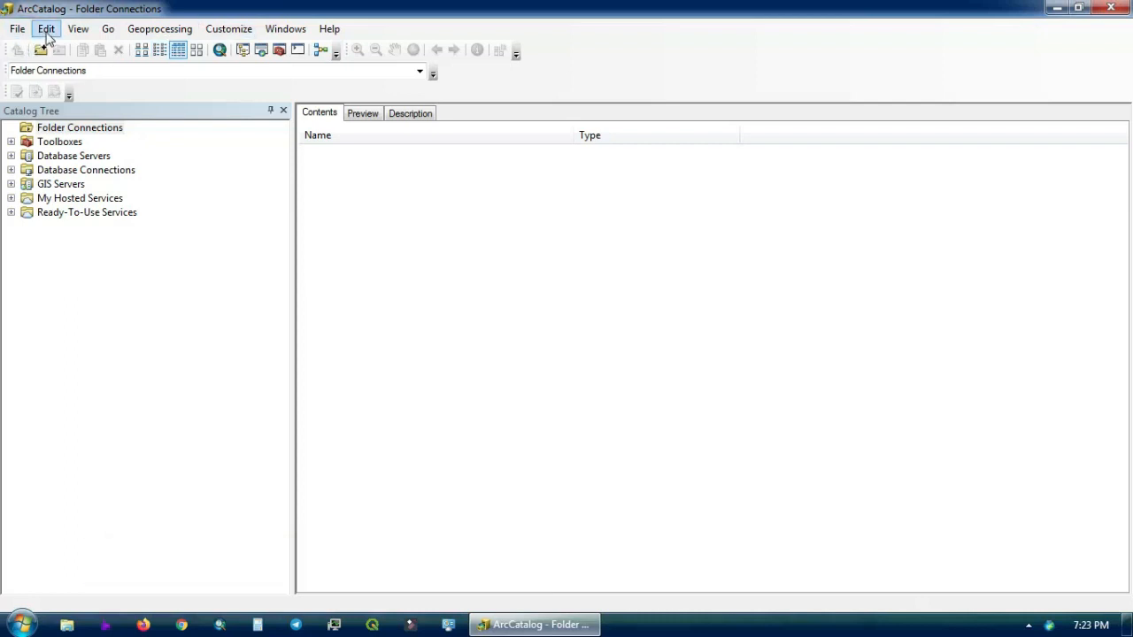
left_click(78, 29)
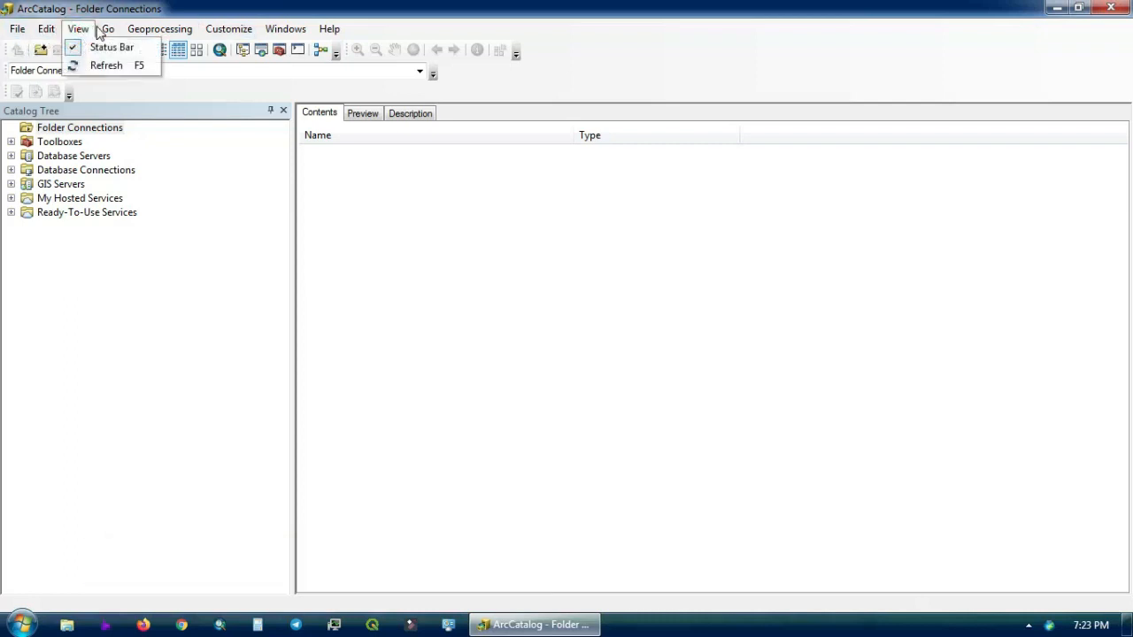
left_click(107, 30)
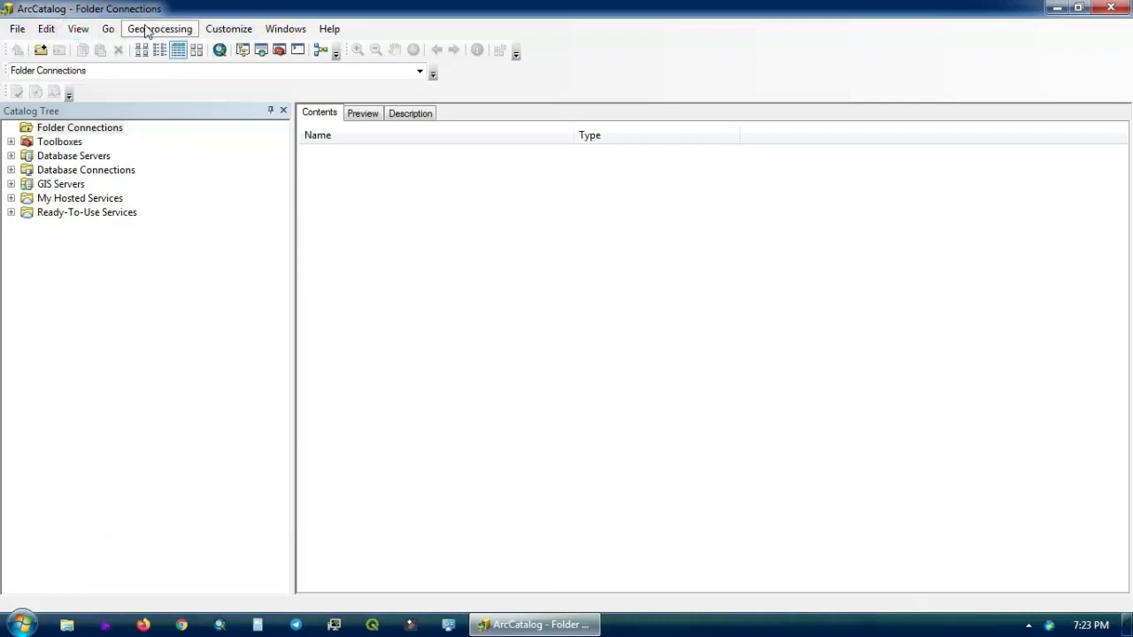
left_click(229, 29)
left_click(229, 30)
left_click(229, 30)
mouse_move(268, 30)
mouse_move(326, 29)
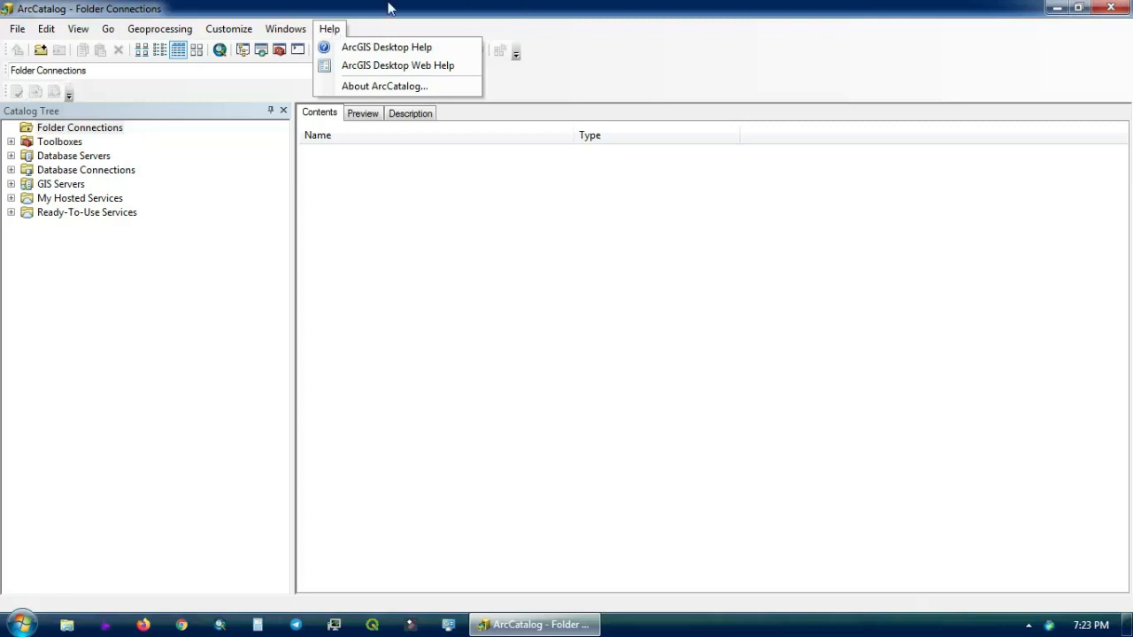
left_click(601, 32)
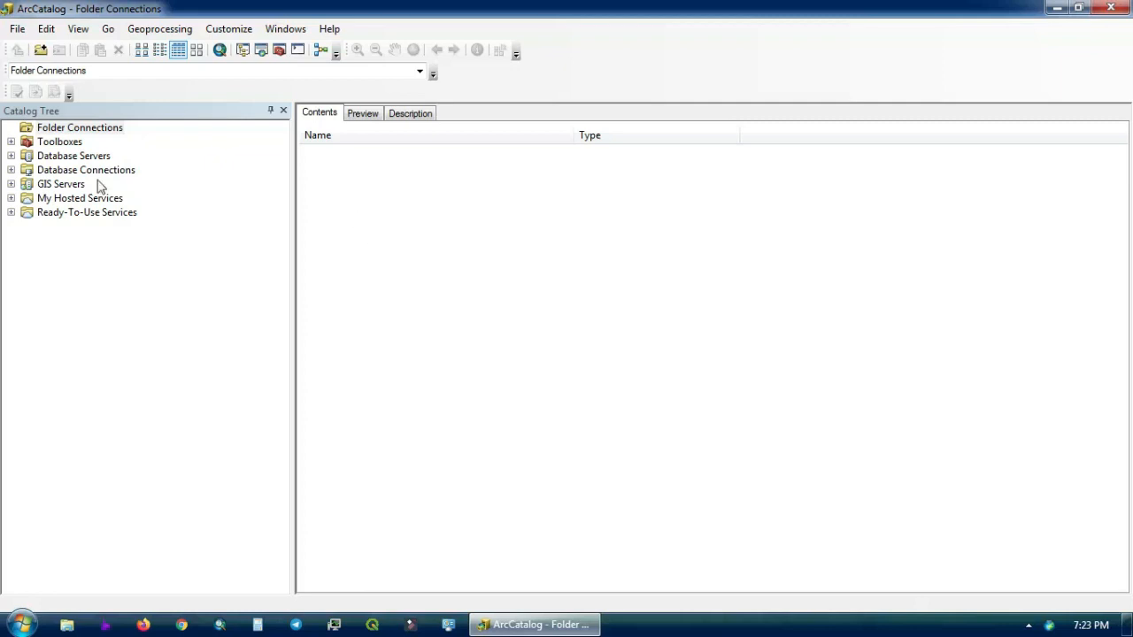
Add a folder connection to the 4 (G:) drive.
right_click(99, 134)
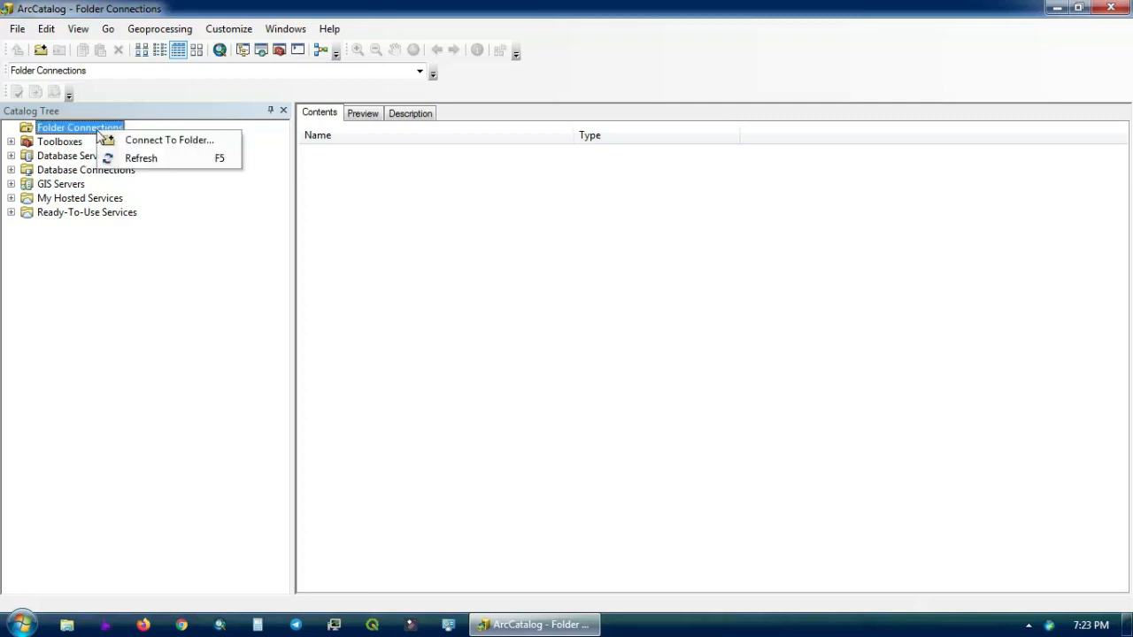
left_click(134, 142)
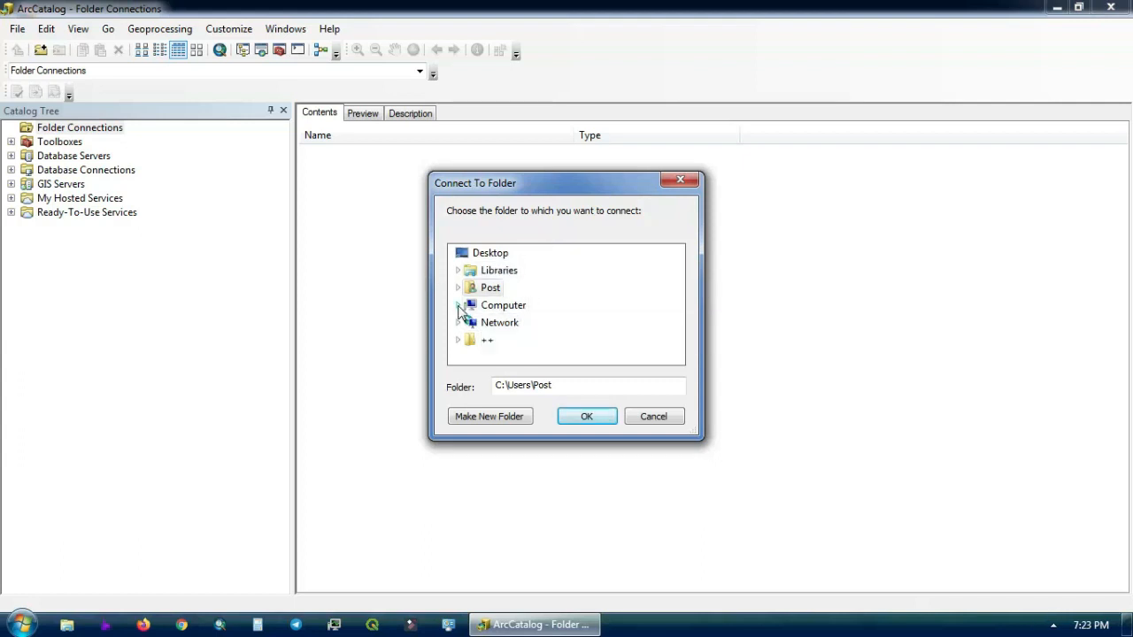
left_click(458, 305)
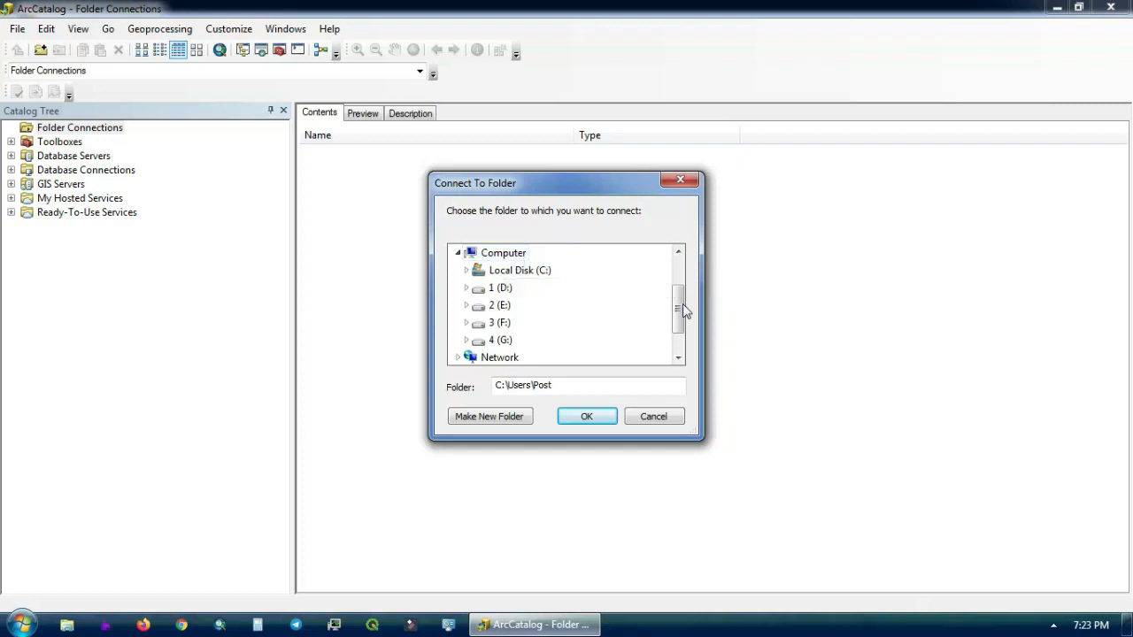
left_click_drag(685, 304, 685, 321)
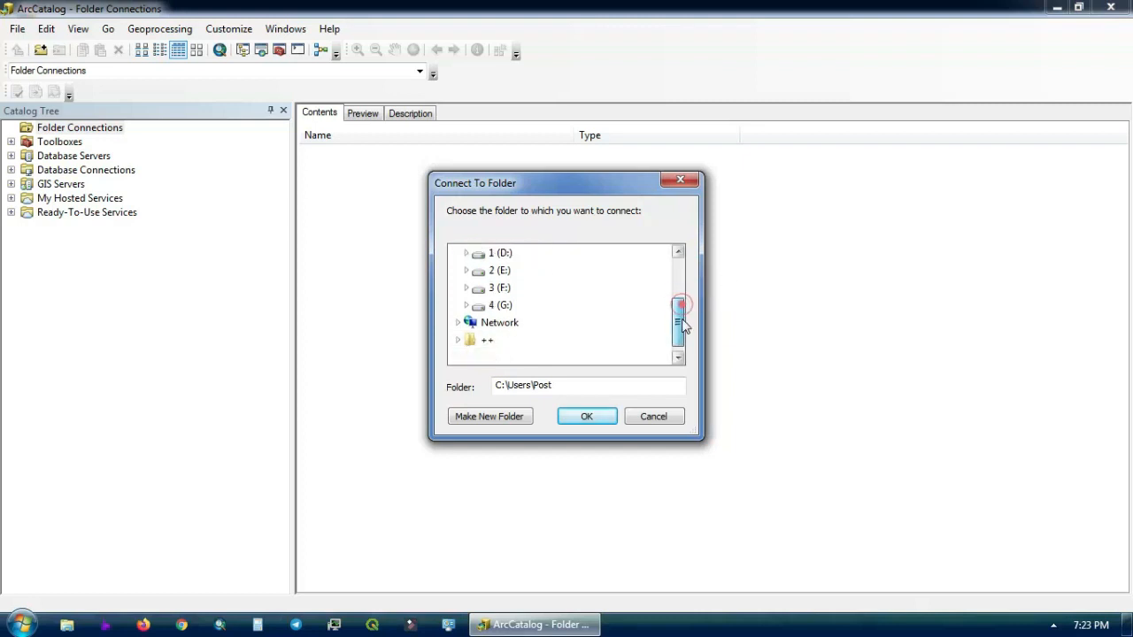
left_click(466, 306)
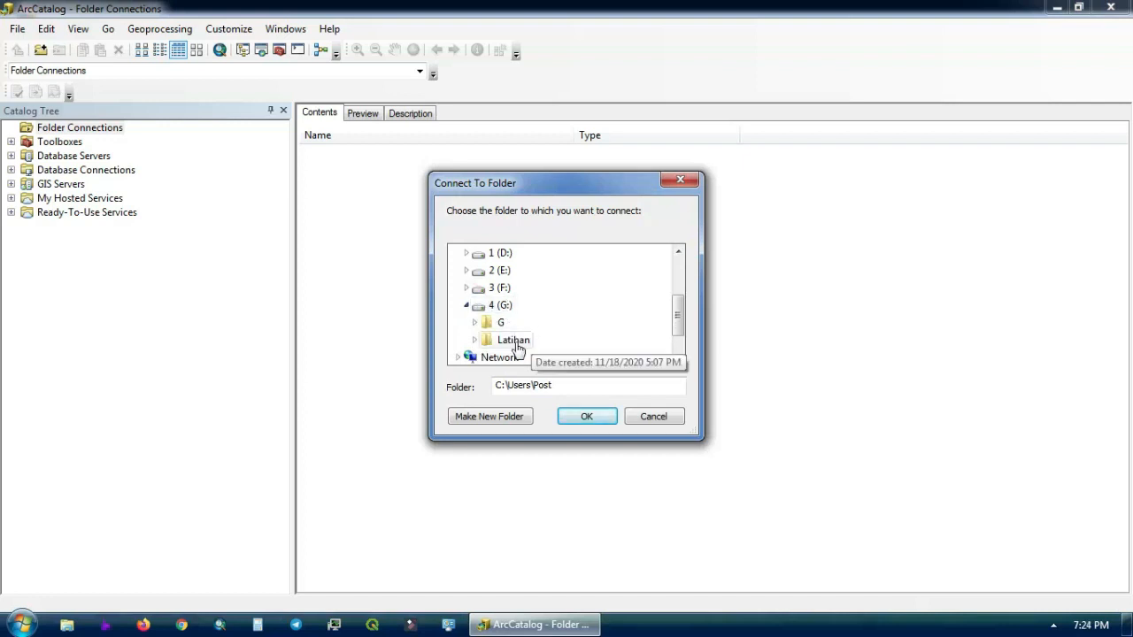
left_click(516, 343)
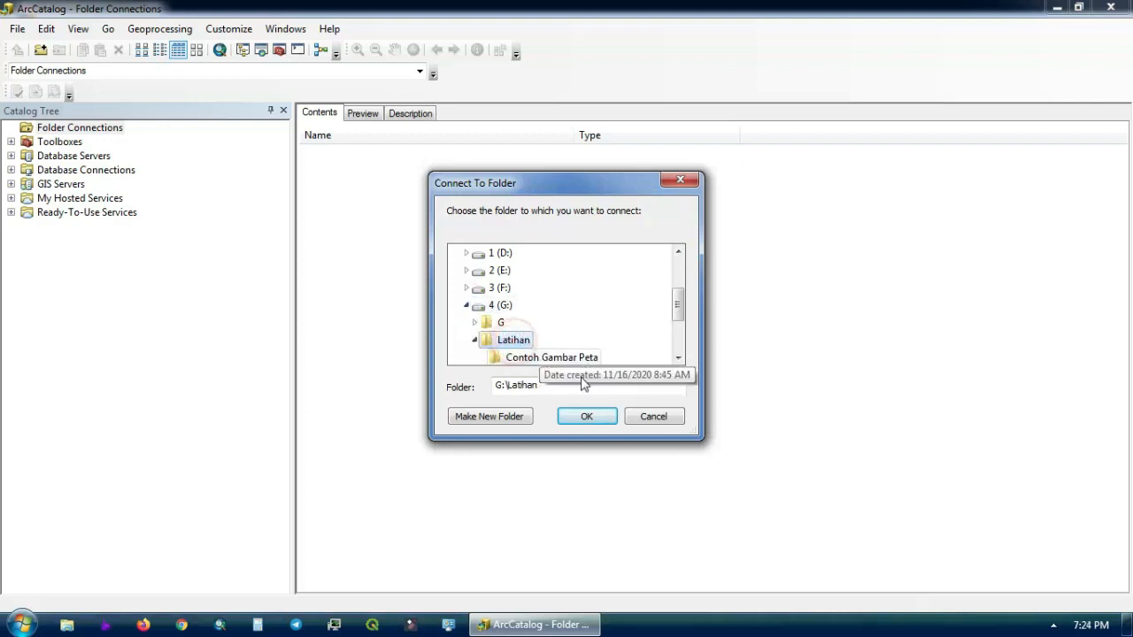
left_click(475, 342)
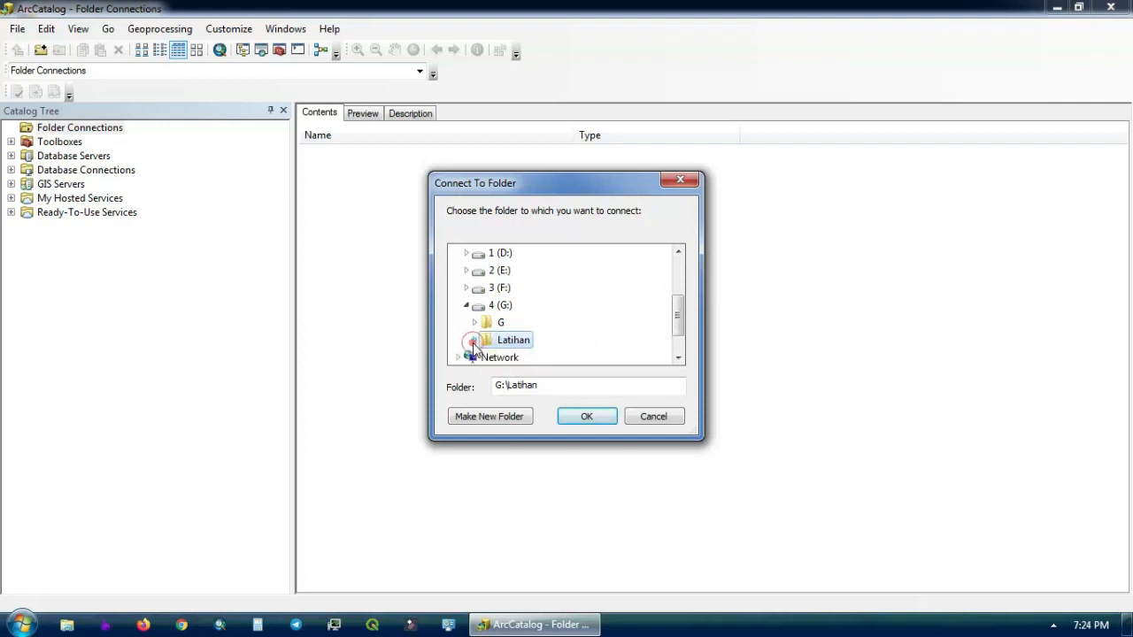
left_click(505, 307)
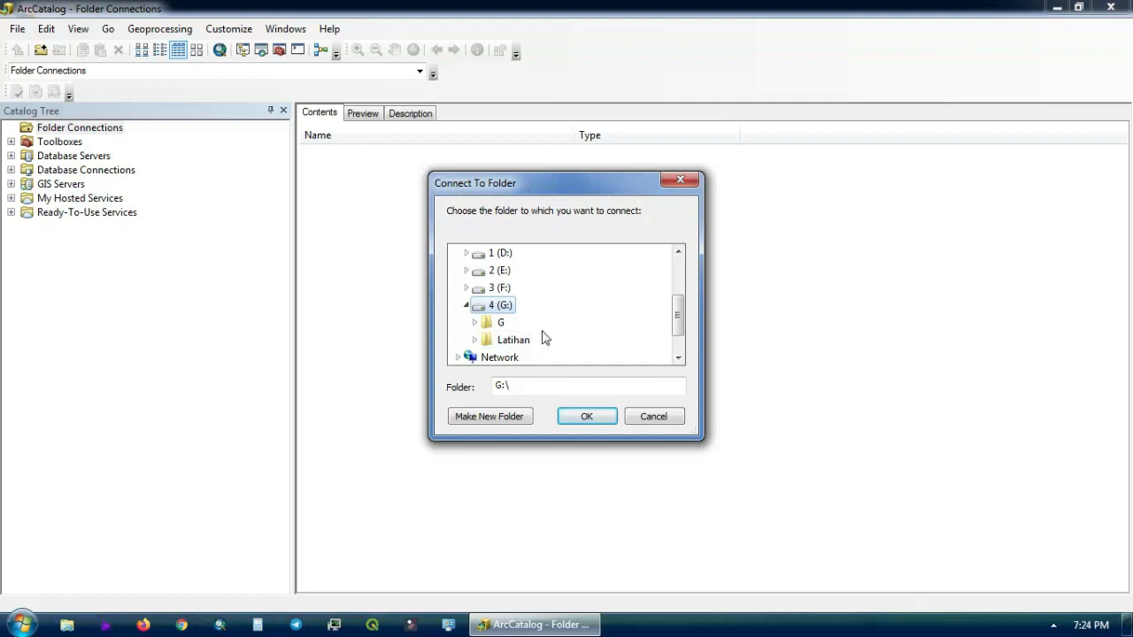
left_click(602, 412)
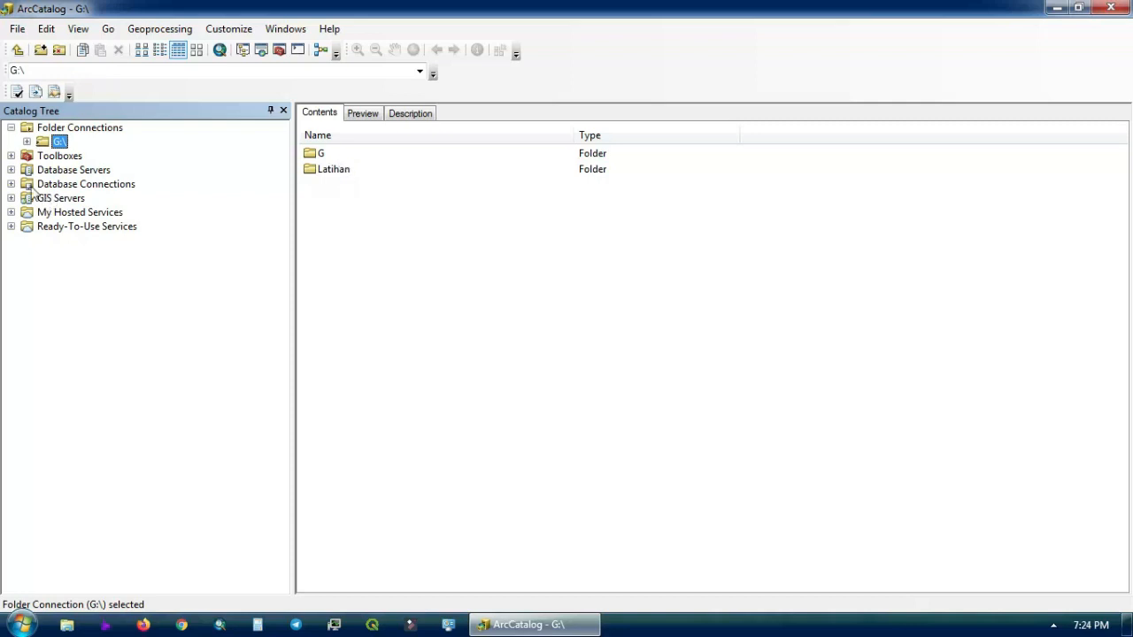
Expand the G:\ connection and its Latihan folder, and show the contents of Data Kabupaten Maros.
left_click(26, 142)
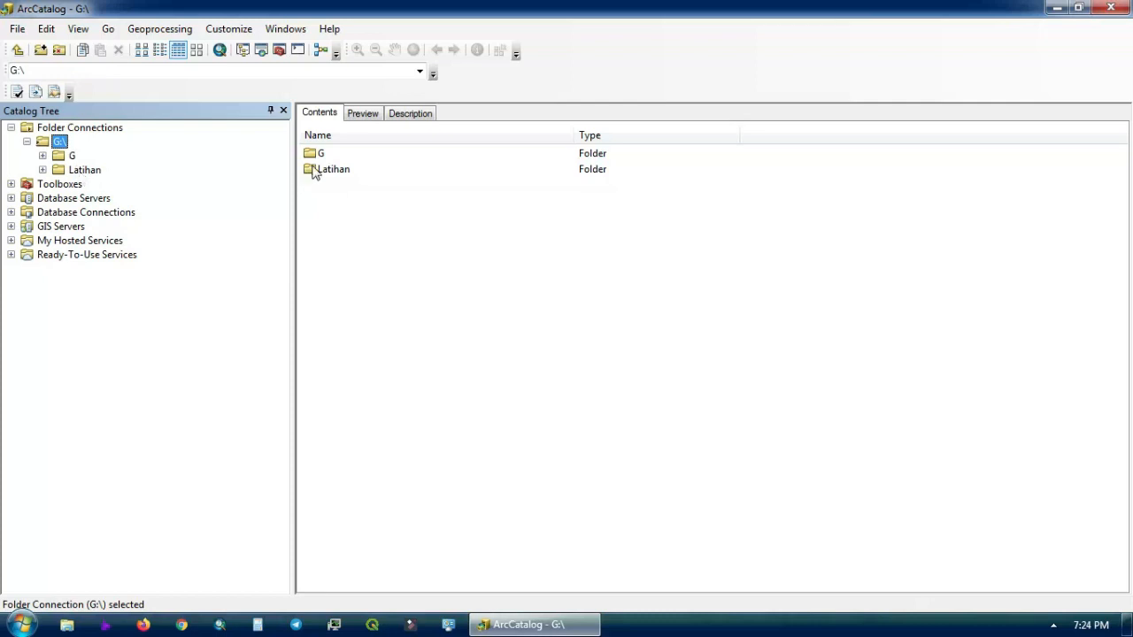
left_click(26, 141)
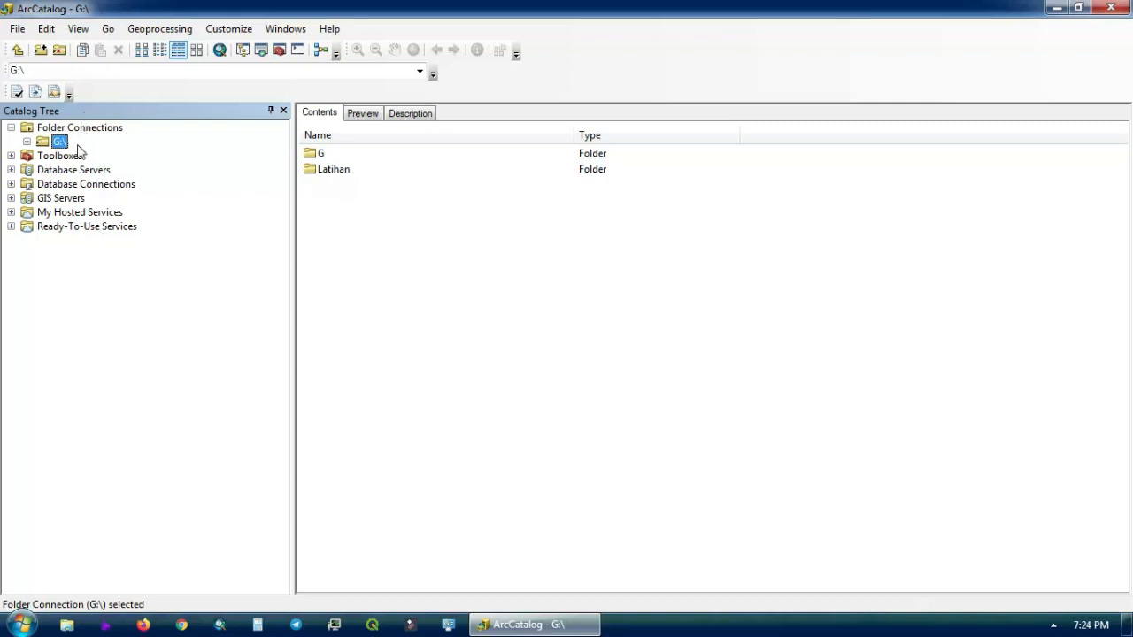
left_click(27, 142)
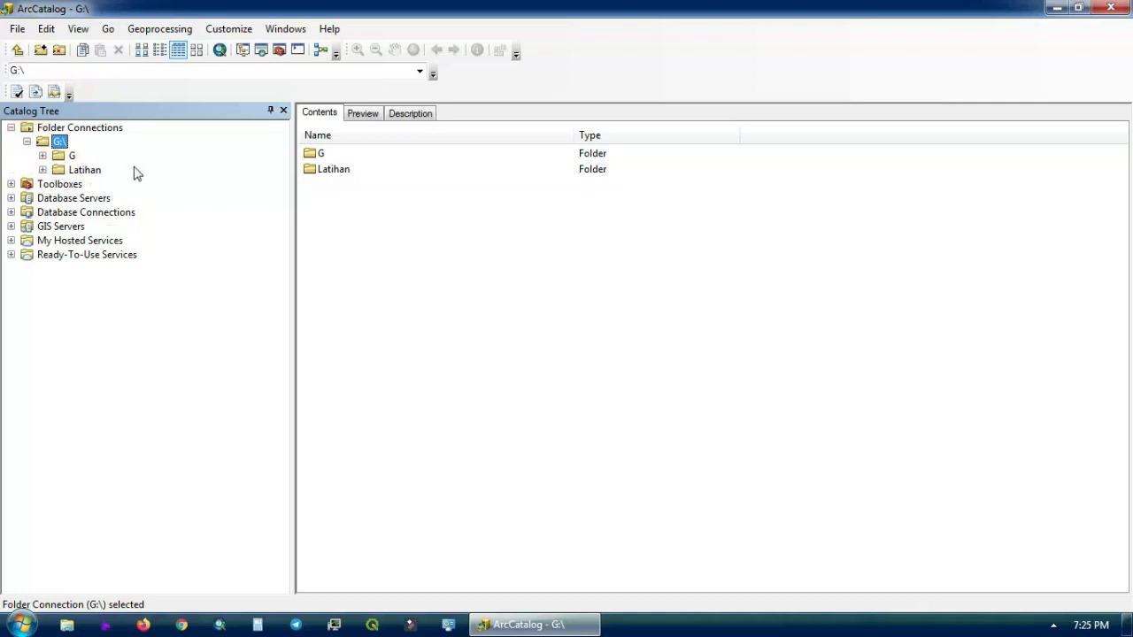
left_click(42, 170)
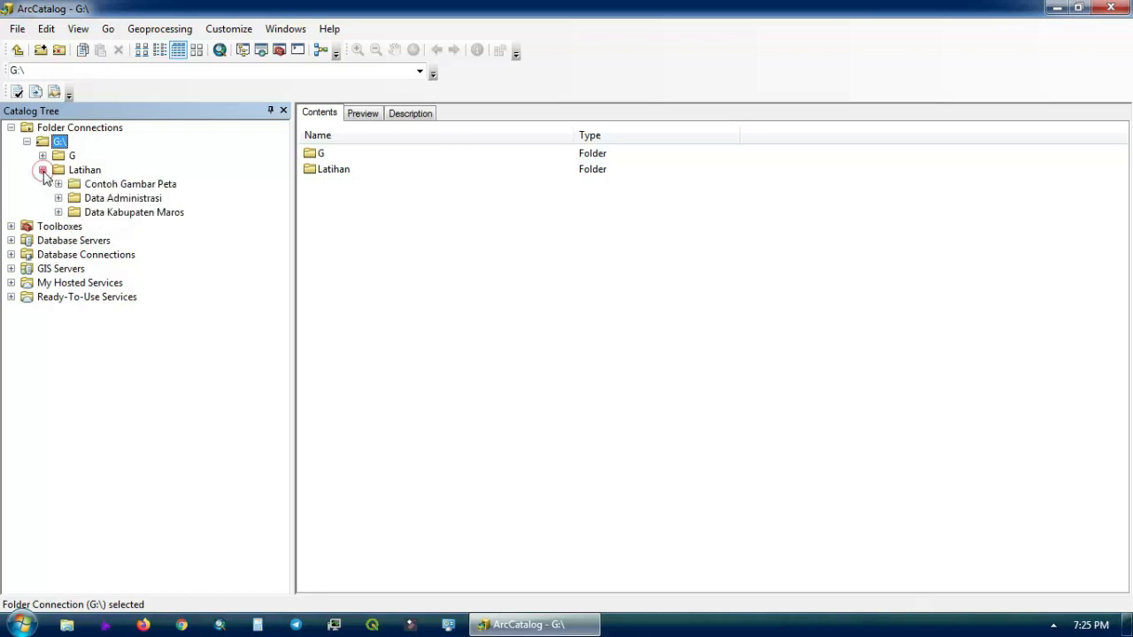
left_click(77, 170)
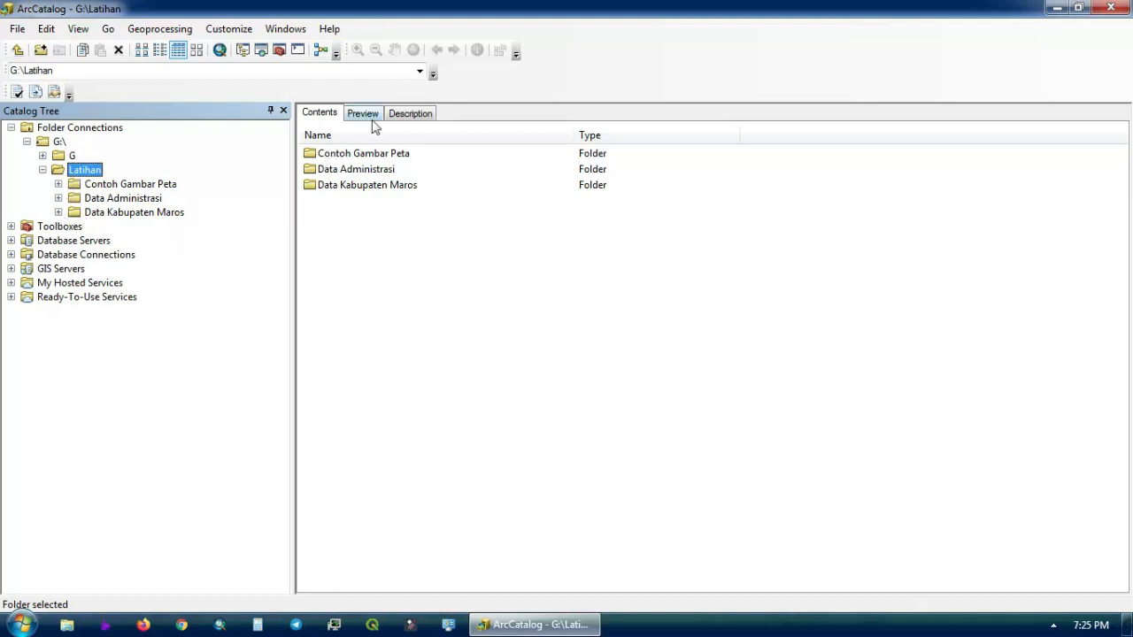
left_click(110, 215)
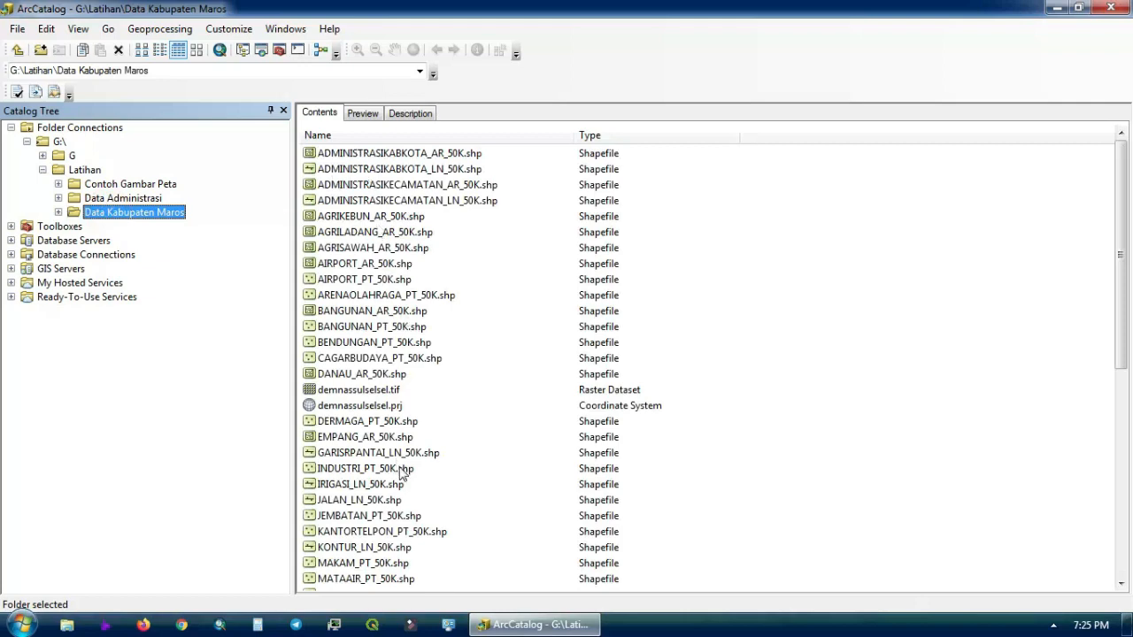
Look through the full list of datasets in the Data Kabupaten Maros folder.
scroll(380, 336, "down", 5)
scroll(380, 337, "up", 4)
scroll(379, 334, "up", 1)
scroll(460, 204, "down", 6)
scroll(464, 212, "up", 6)
scroll(616, 464, "down", 3)
scroll(616, 475, "up", 3)
Compare the large icons, list and thumbnails displays of the folder contents, ending with the details display.
left_click(144, 52)
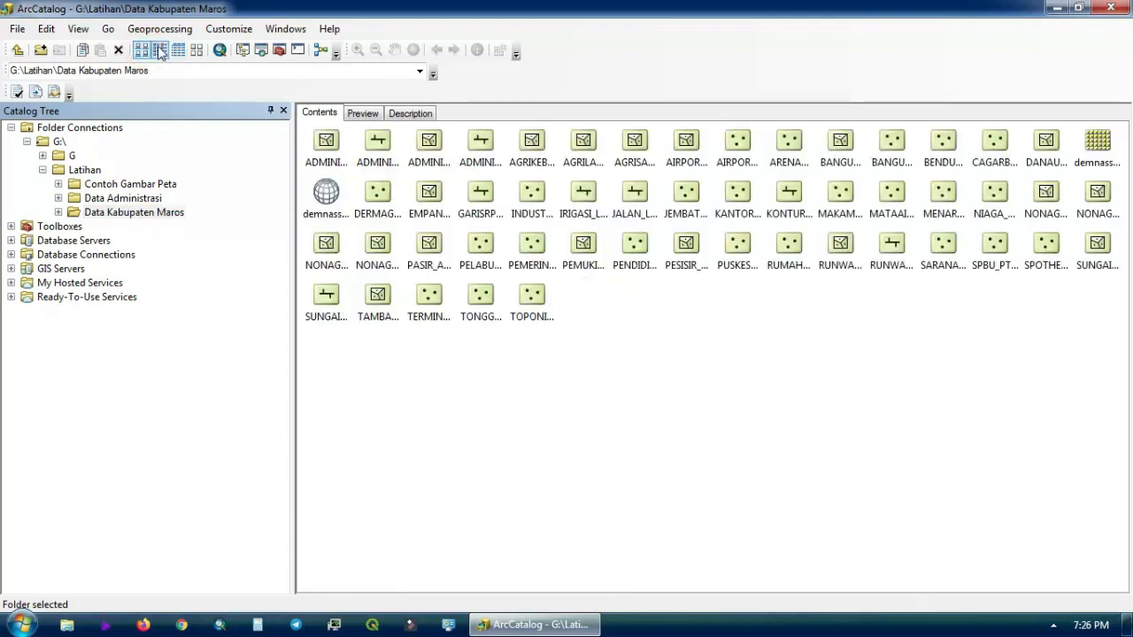
left_click(160, 52)
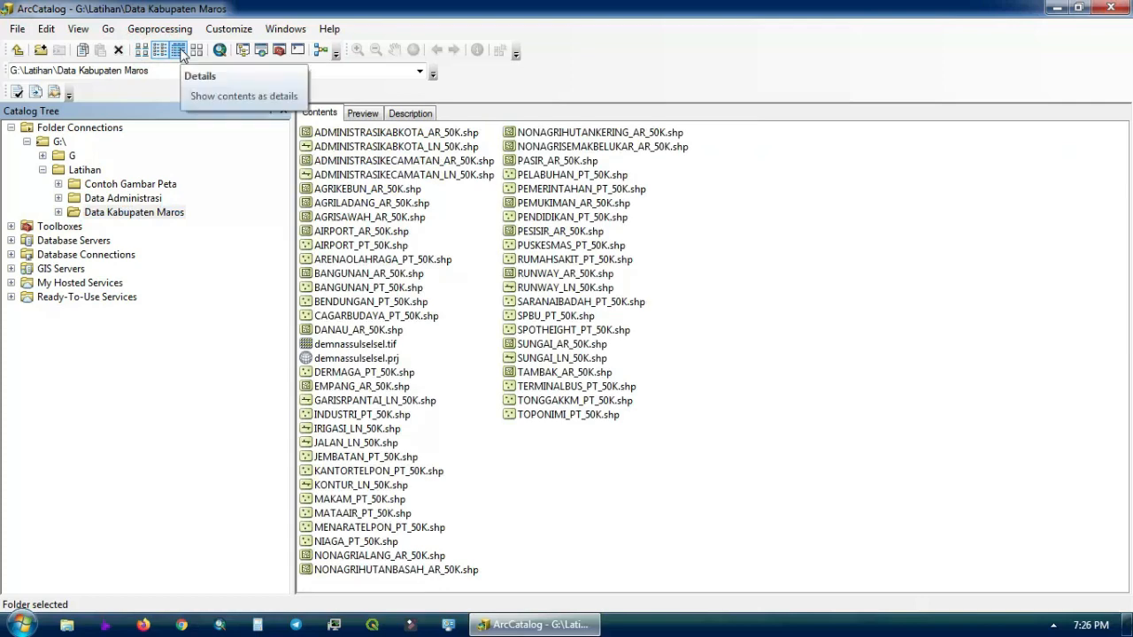
left_click(179, 51)
left_click(197, 51)
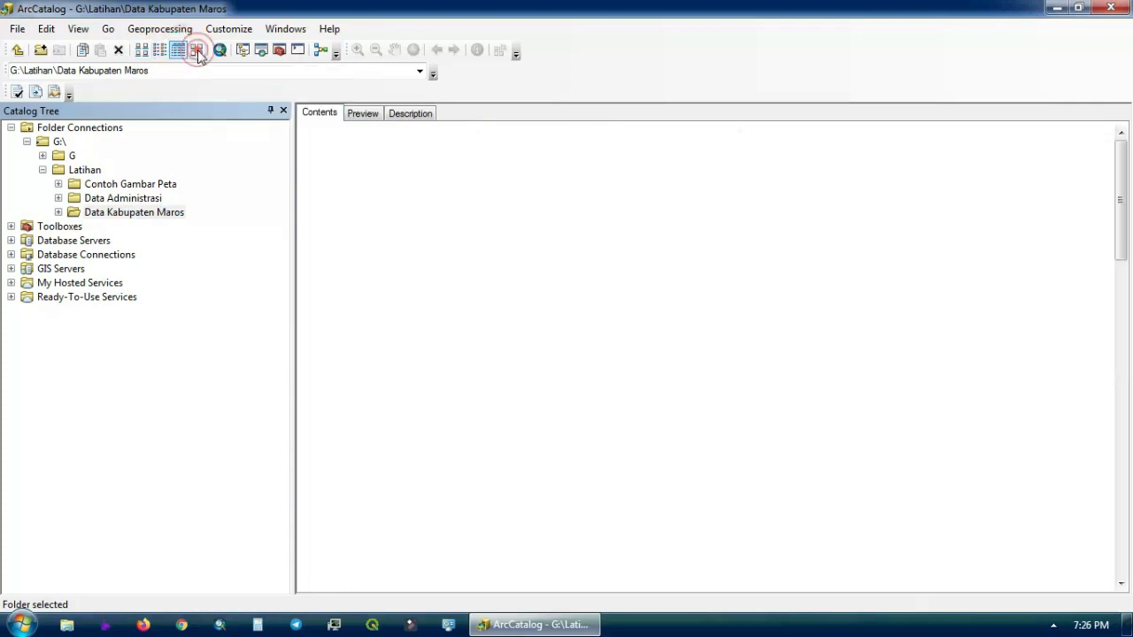
left_click(197, 50)
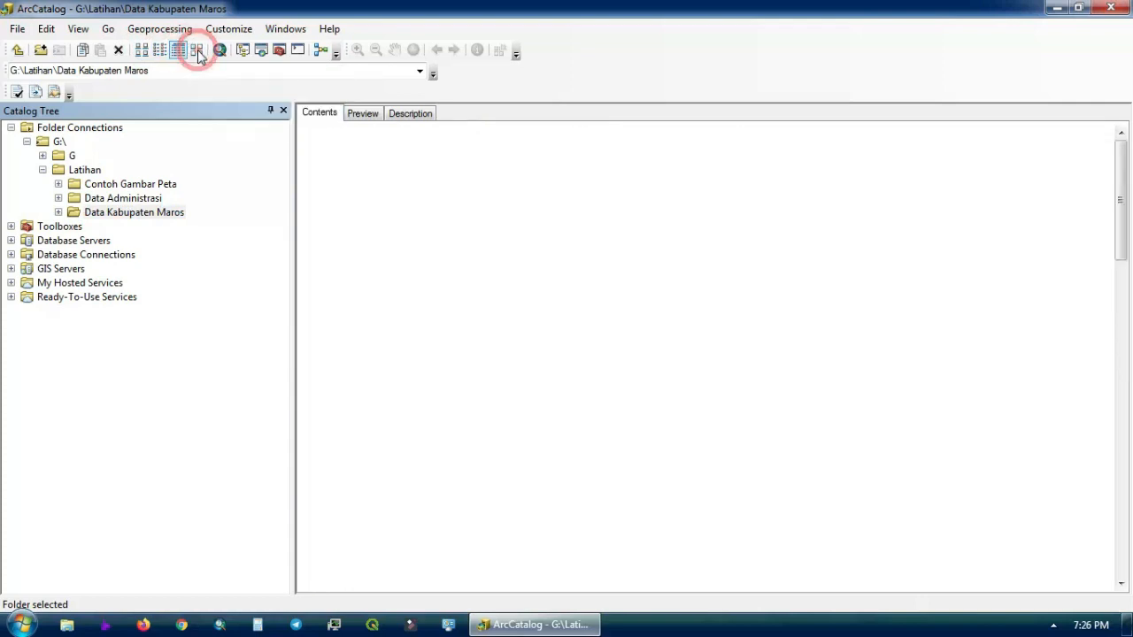
left_click(180, 52)
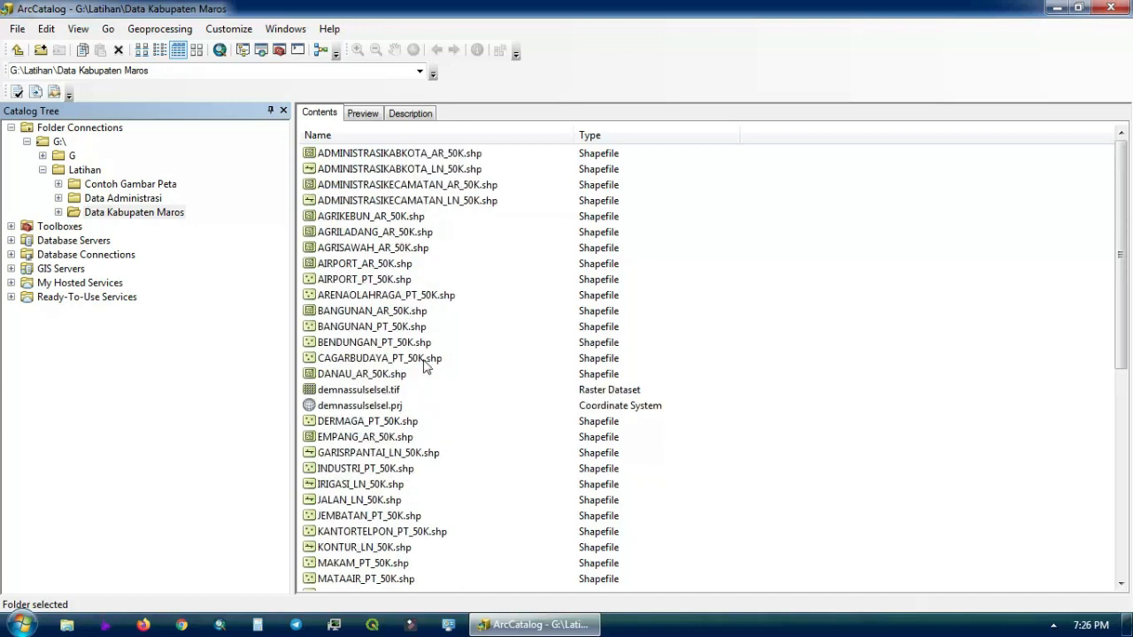
Inspect the feature extent in the properties of ADMINISTRASIKABKOTA_AR_50K.shp, leaving them unedited.
left_click(368, 153)
double_click(368, 153)
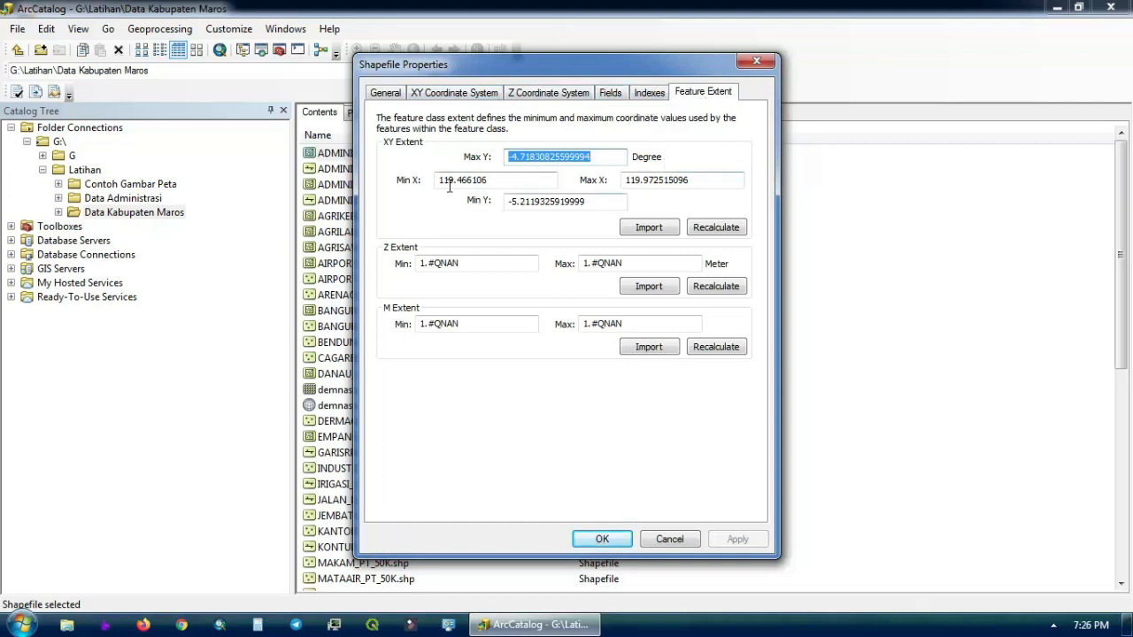
left_click(757, 61)
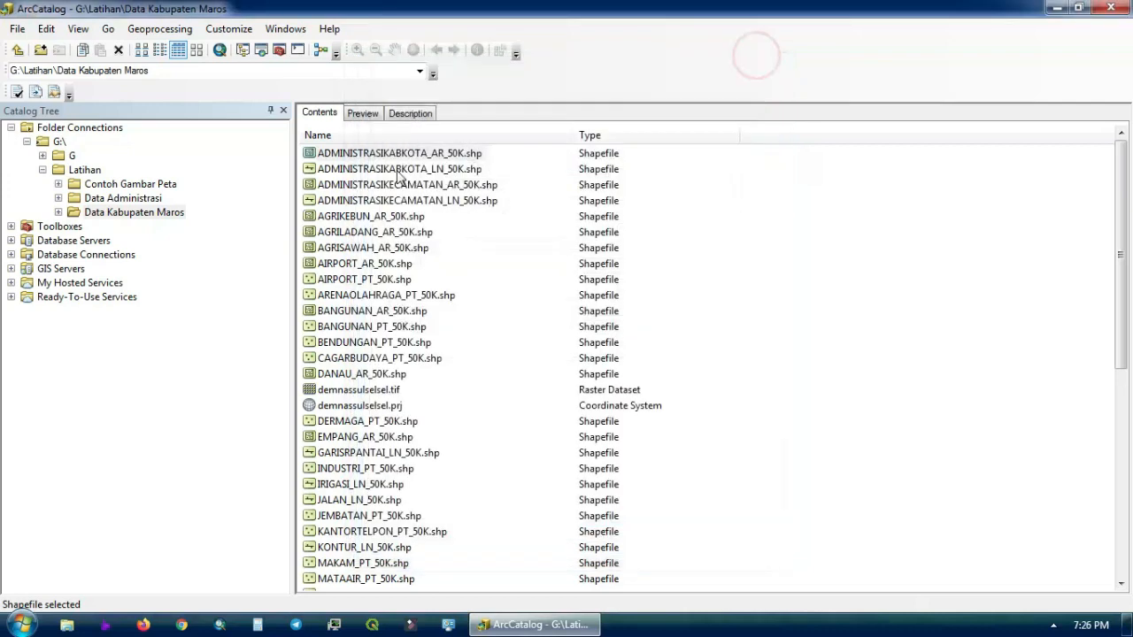
Preview the geography of the ADMINISTRASIKABKOTA_AR_50K, ADMINISTRASIKECAMATAN_AR_50K, AGRIKEBUN_AR_50K, AGRILADANG_AR_50K and EMPANG_AR_50K shapefiles in turn.
left_click(362, 114)
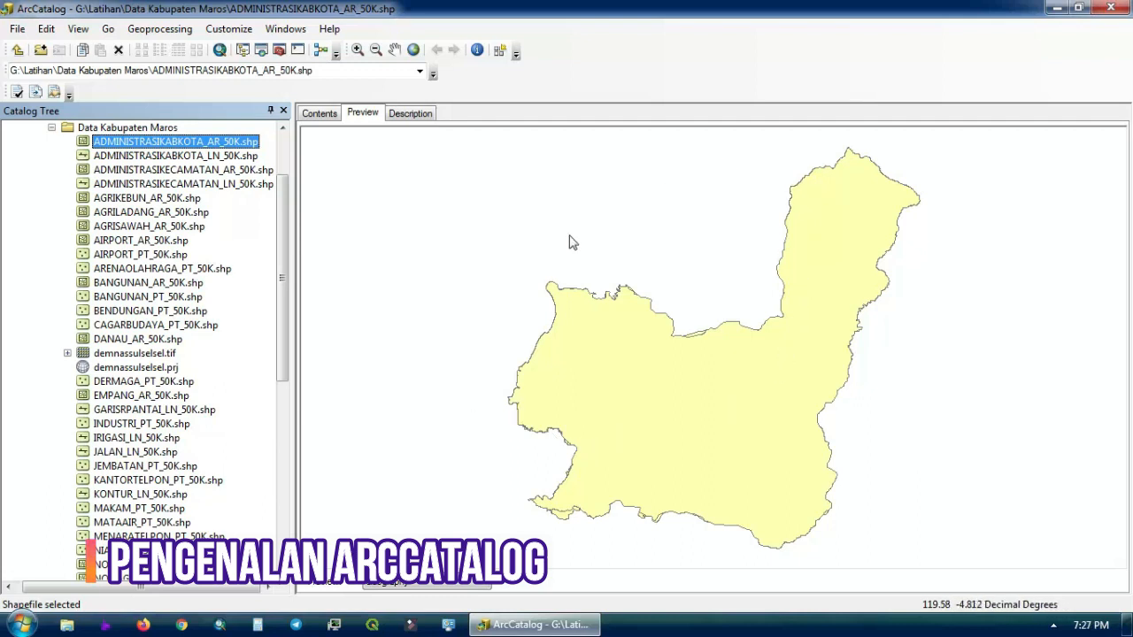
left_click(217, 169)
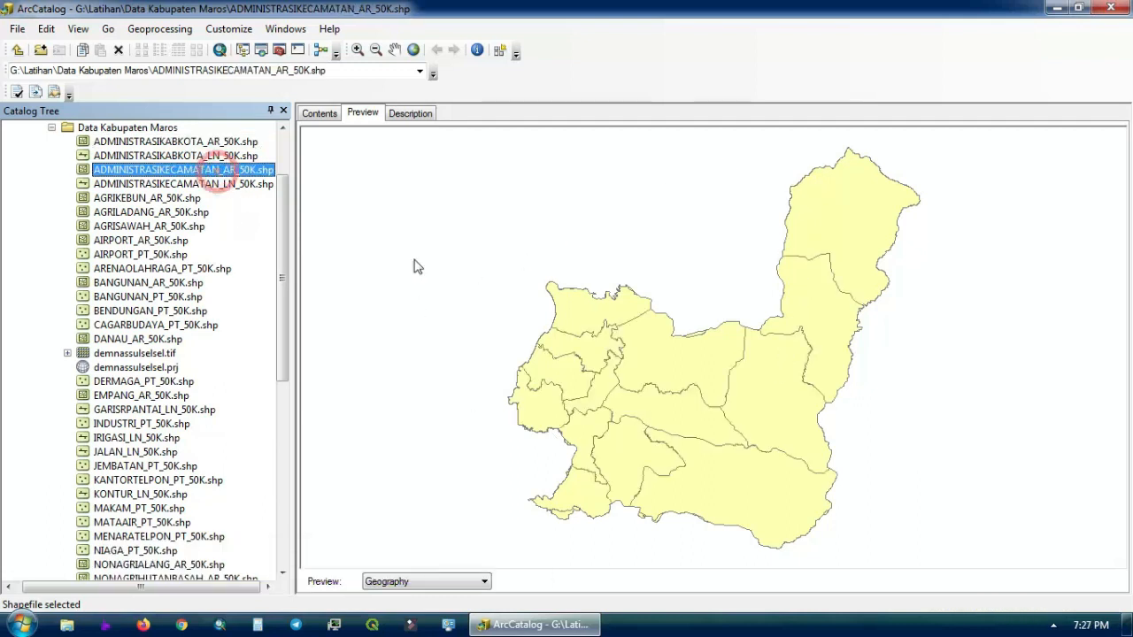
left_click(114, 198)
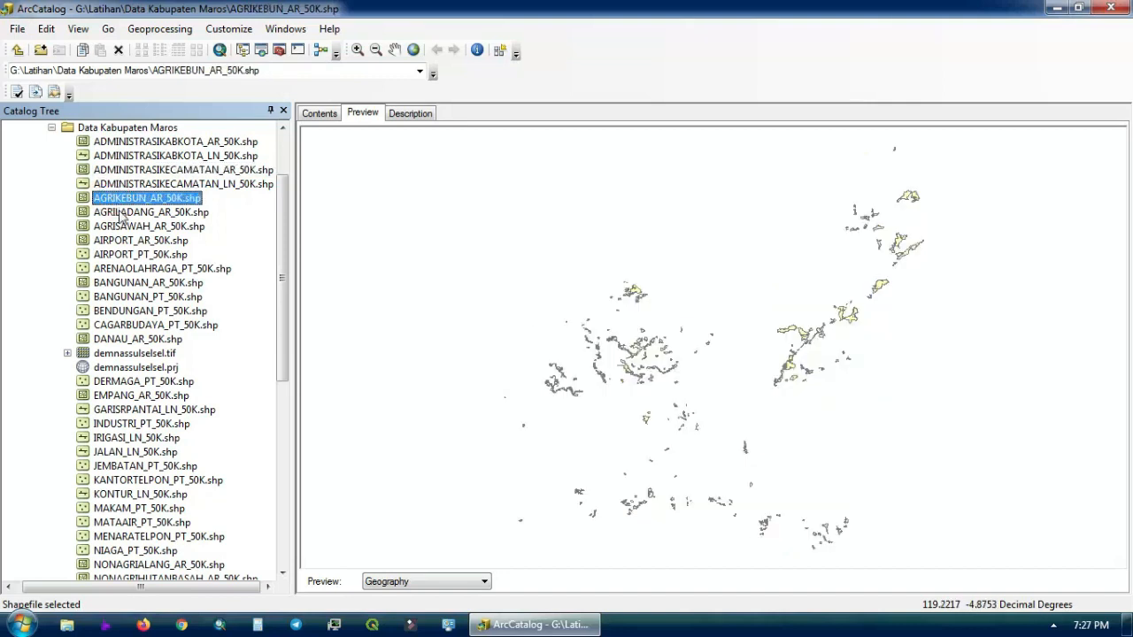
left_click(122, 213)
left_click(152, 396)
Preview PEMUKIMAN_AR_50K.shp and examine its settlement polygons up close.
left_click_drag(282, 363, 277, 491)
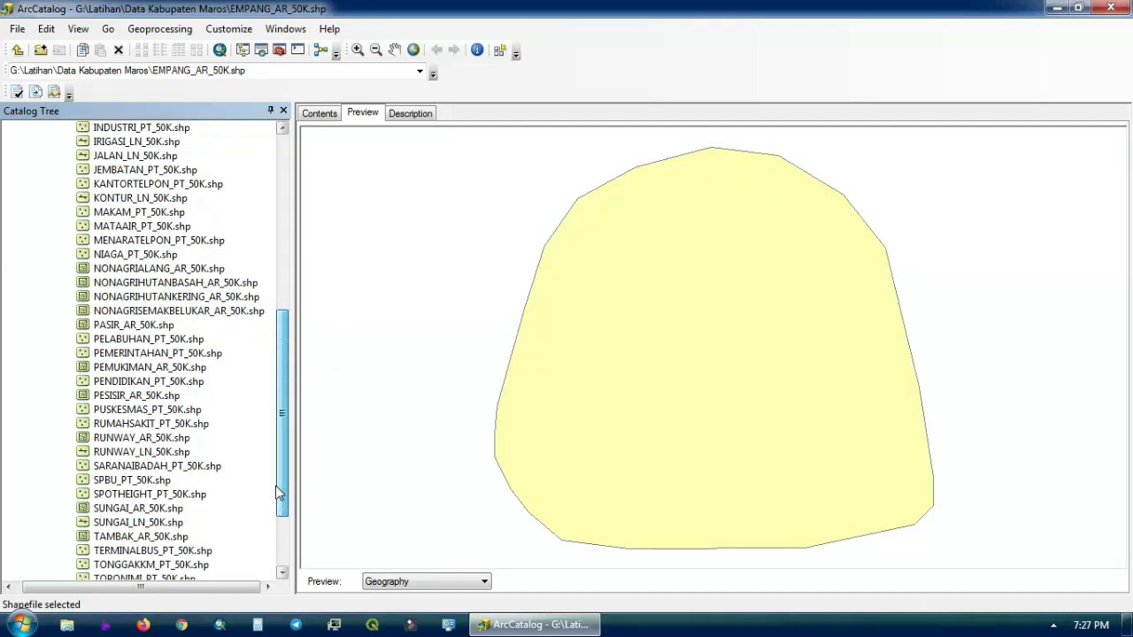
left_click(163, 368)
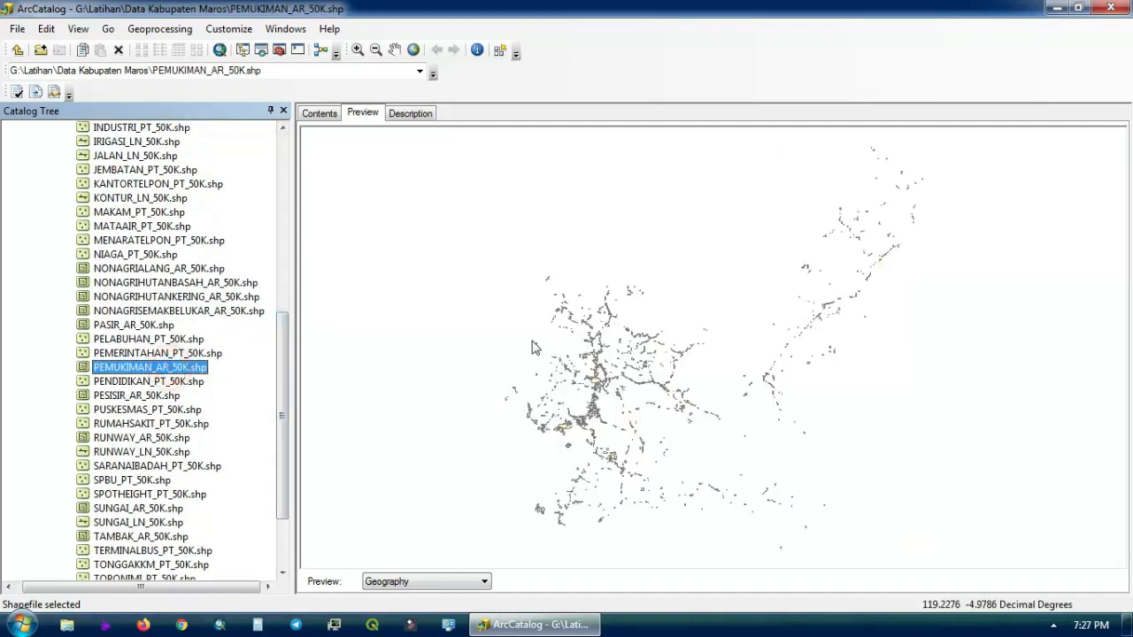
scroll(601, 376, "up", 1)
scroll(600, 376, "down", 10)
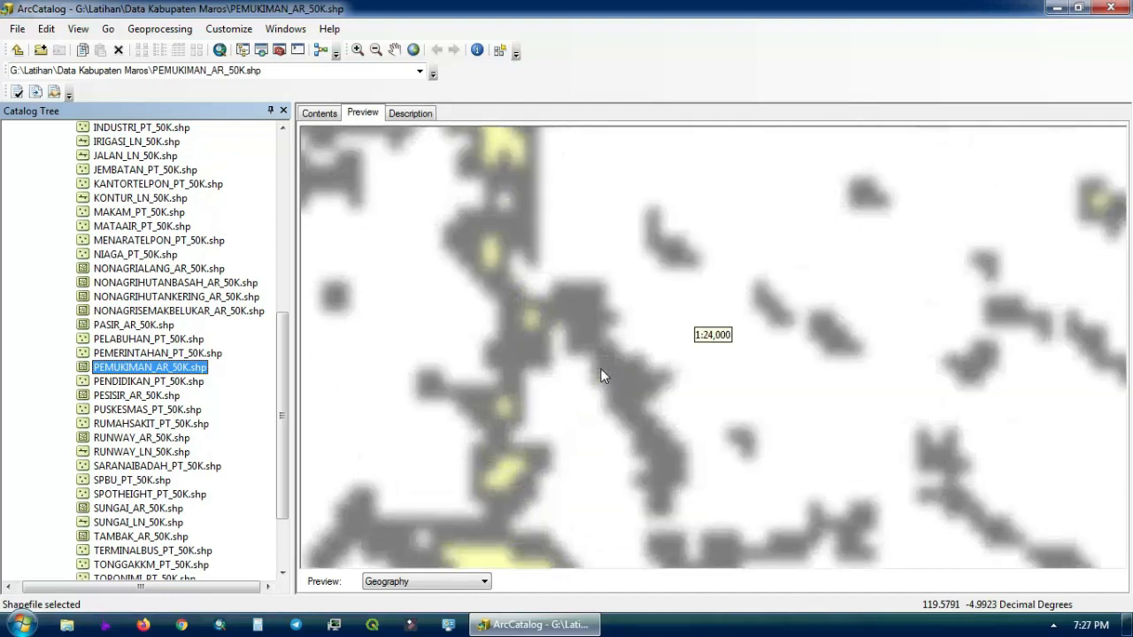
scroll(600, 376, "up", 1)
scroll(600, 376, "up", 1)
scroll(600, 376, "down", 1)
scroll(600, 376, "up", 1)
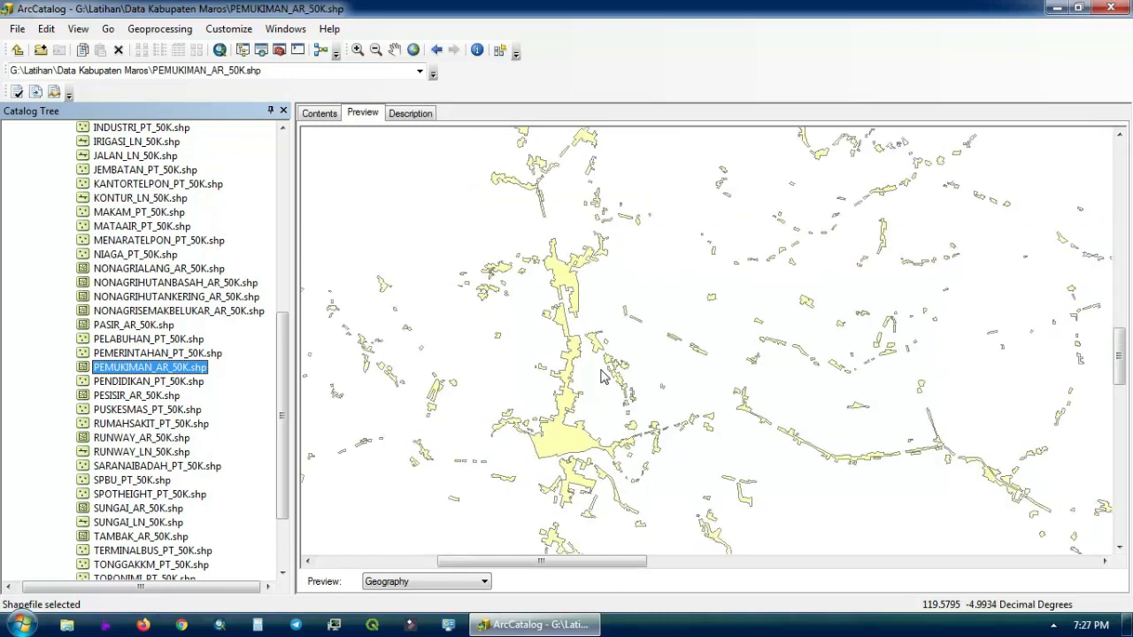
Pan across the settlement polygons in the PEMUKIMAN_AR_50K.shp preview and return to the full extent.
left_click(395, 50)
left_click_drag(767, 269, 497, 354)
mouse_move(598, 351)
left_mouse_down()
mouse_move(1000, 236)
mouse_move(817, 398)
left_mouse_up()
left_click_drag(951, 219, 716, 428)
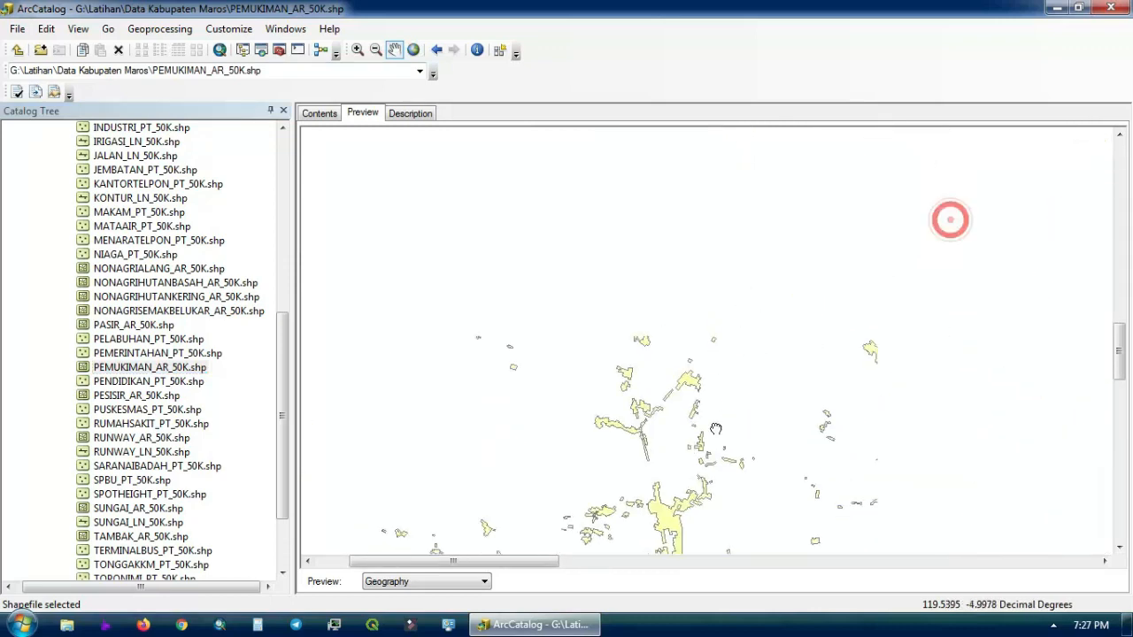
mouse_move(963, 258)
left_mouse_down()
mouse_move(551, 417)
mouse_move(763, 319)
left_mouse_up()
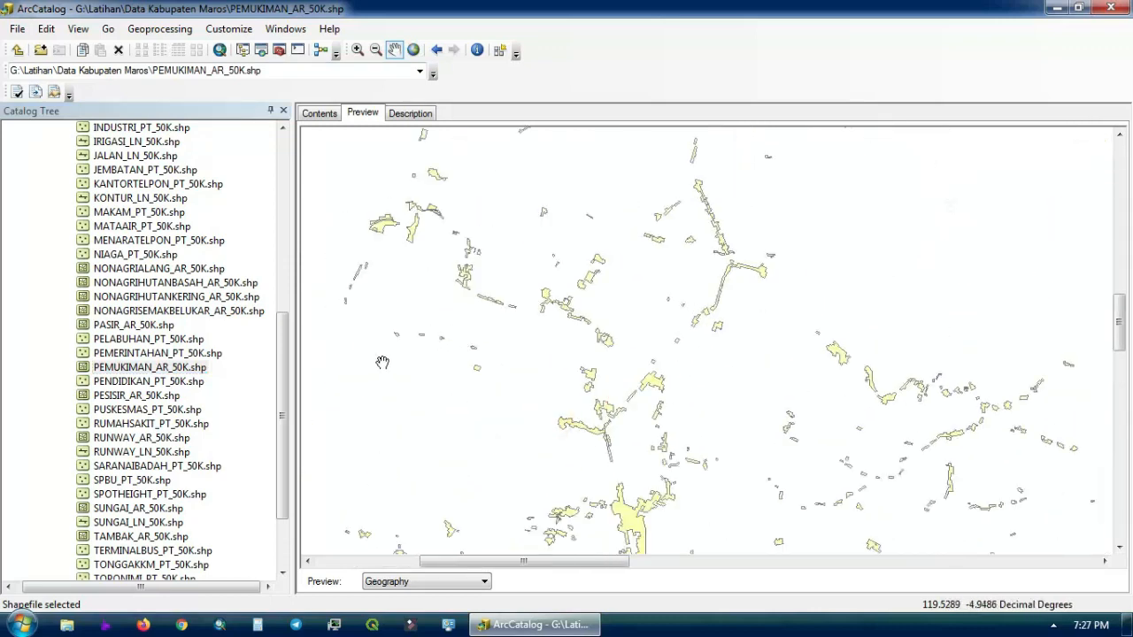
left_click(413, 50)
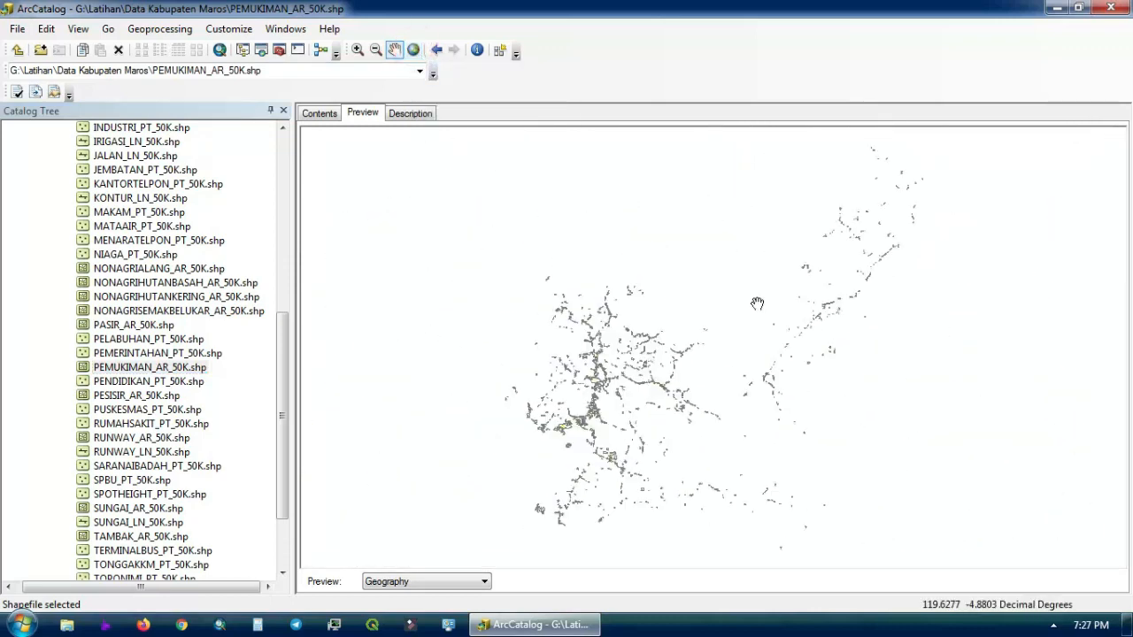
Preview the line shapefiles ADMINISTRASIKABKOTA_LN_50K, IRIGASI_LN_50K and JALAN_LN_50K in turn.
left_click_drag(283, 375, 298, 222)
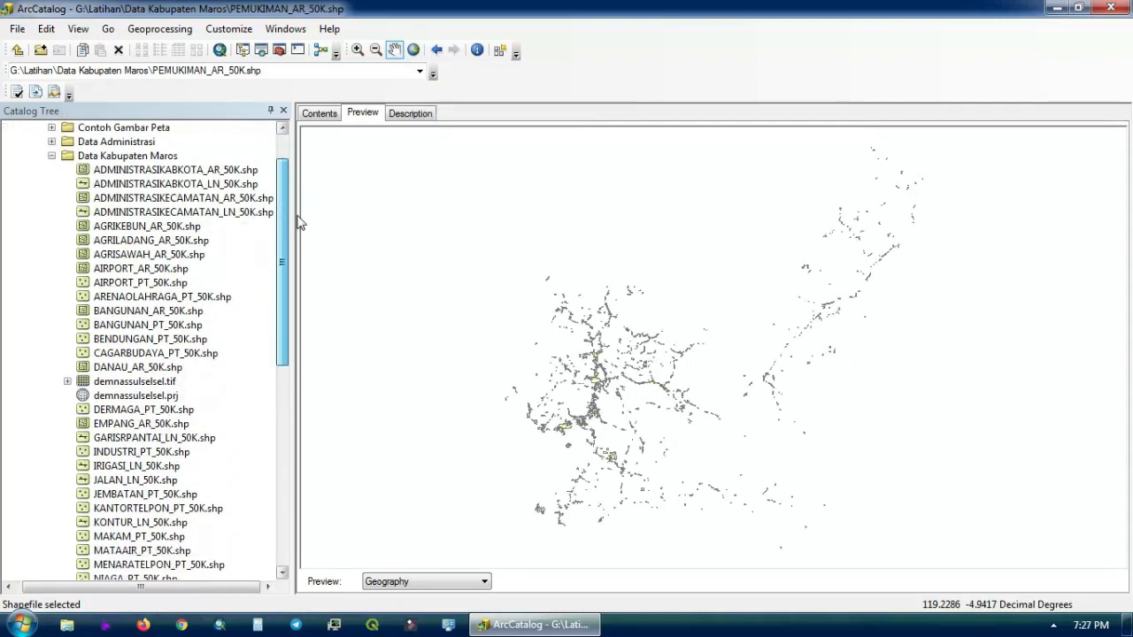
left_click(202, 186)
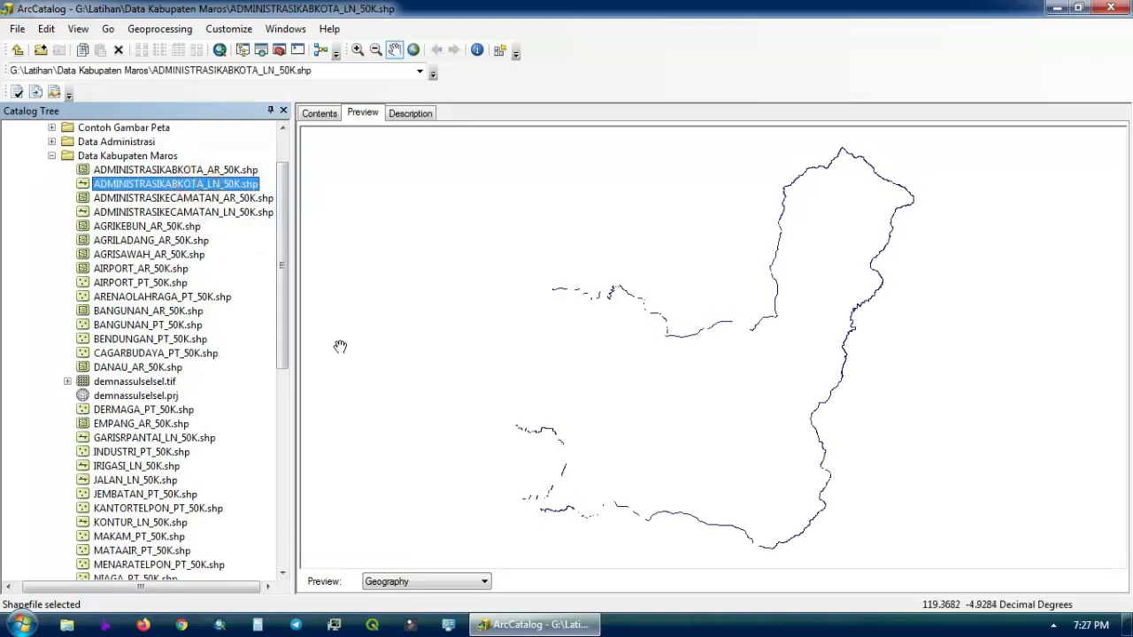
left_click(103, 469)
left_click_drag(283, 246, 278, 309)
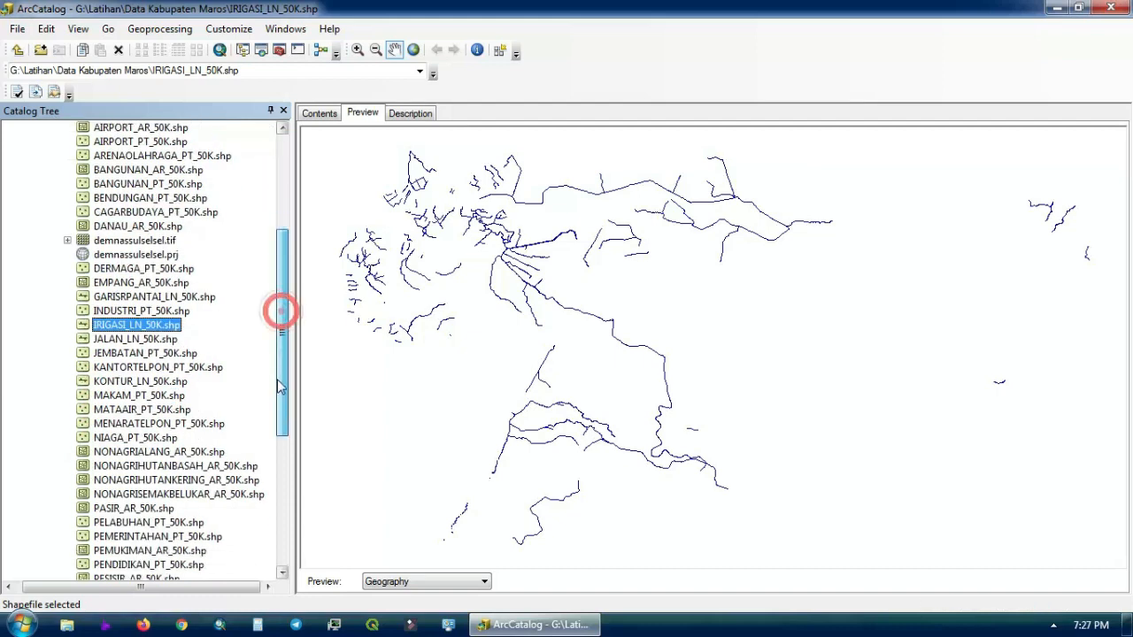
key("Down")
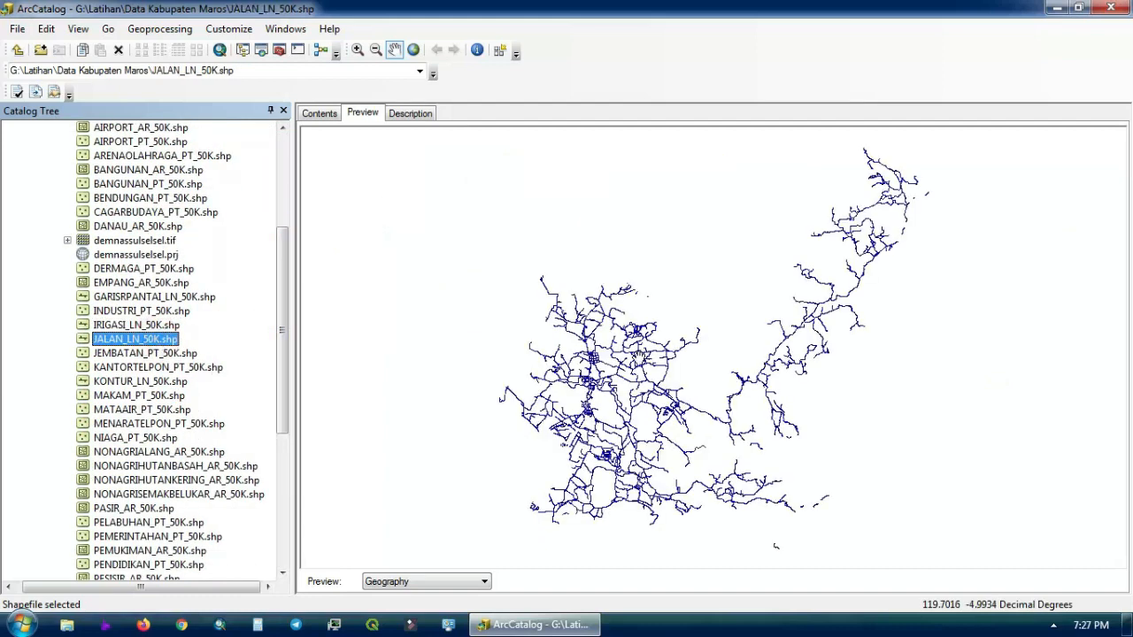
Compare the area and line previews of the ADMINISTRASIKABKOTA and ADMINISTRASIKECAMATAN shapefiles, ending on ADMINISTRASIKECAMATAN_AR_50K.shp.
left_click_drag(279, 375, 291, 308)
left_click(248, 170)
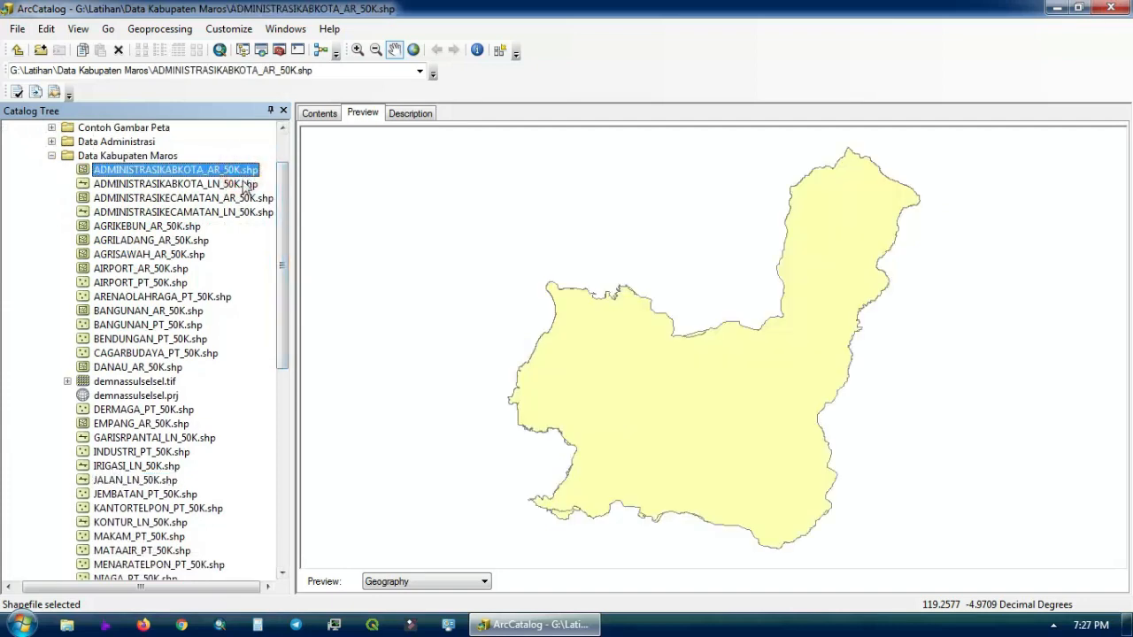
left_click(244, 183)
left_click(247, 197)
left_click(248, 212)
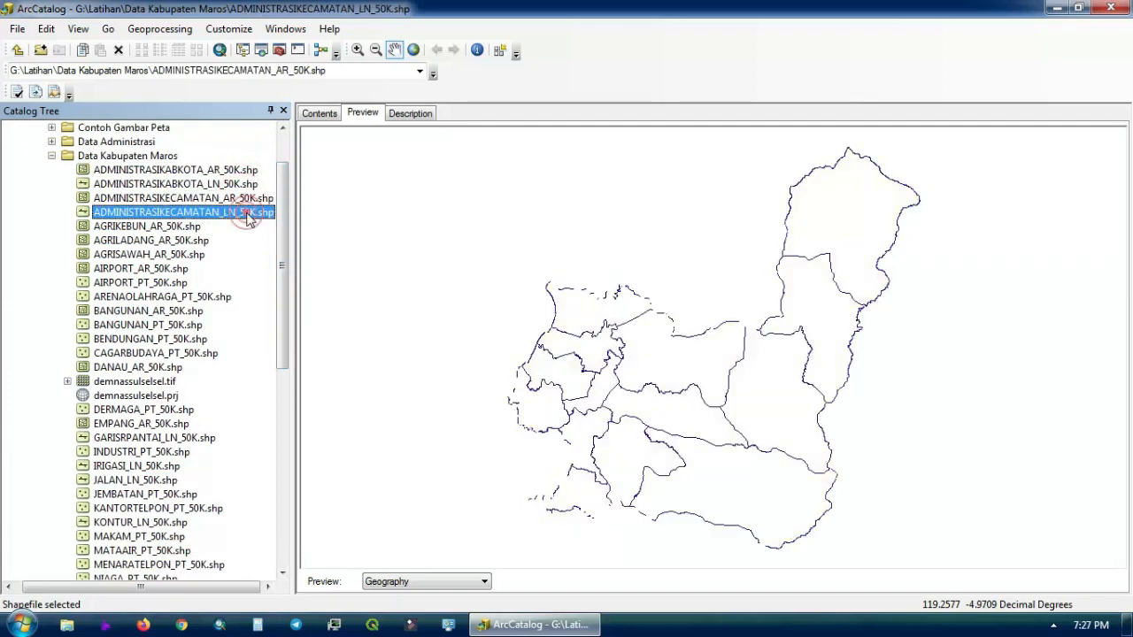
left_click(191, 227)
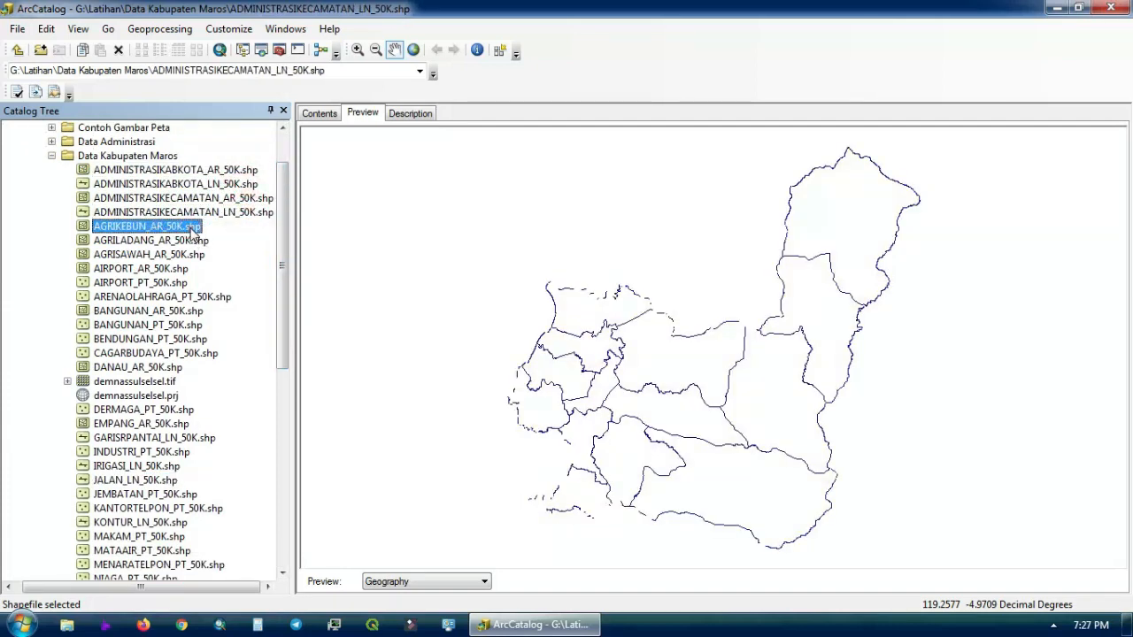
left_click(215, 170)
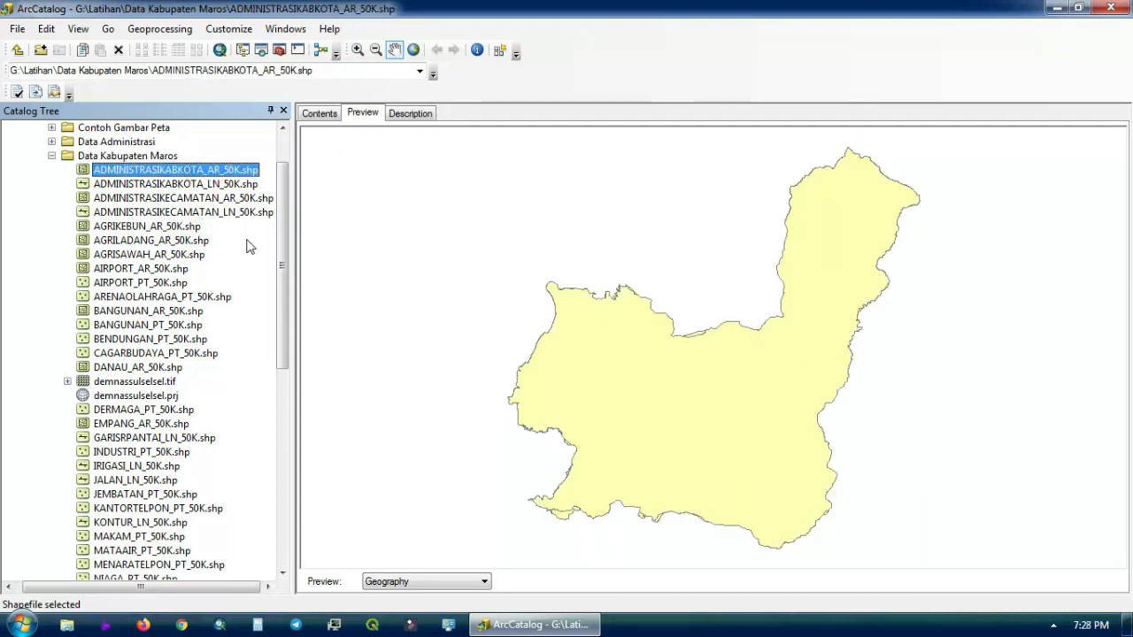
left_click(264, 198)
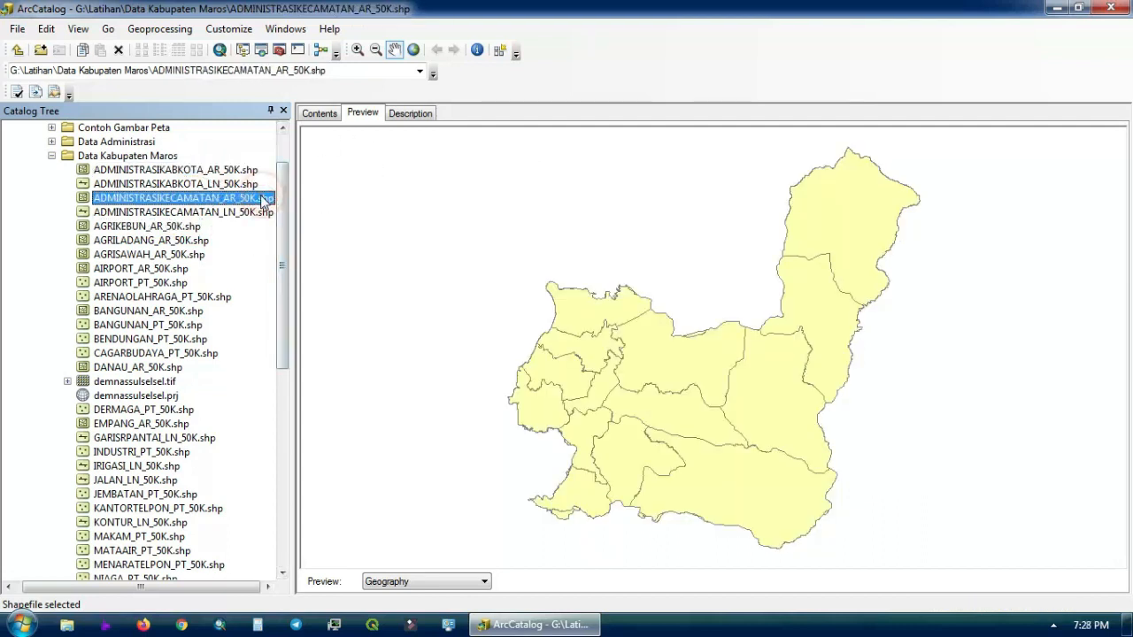
Read the item descriptions of ADMINISTRASIKECAMATAN_AR_50K.shp and BANGUNAN_PT_50K.shp.
left_click(421, 117)
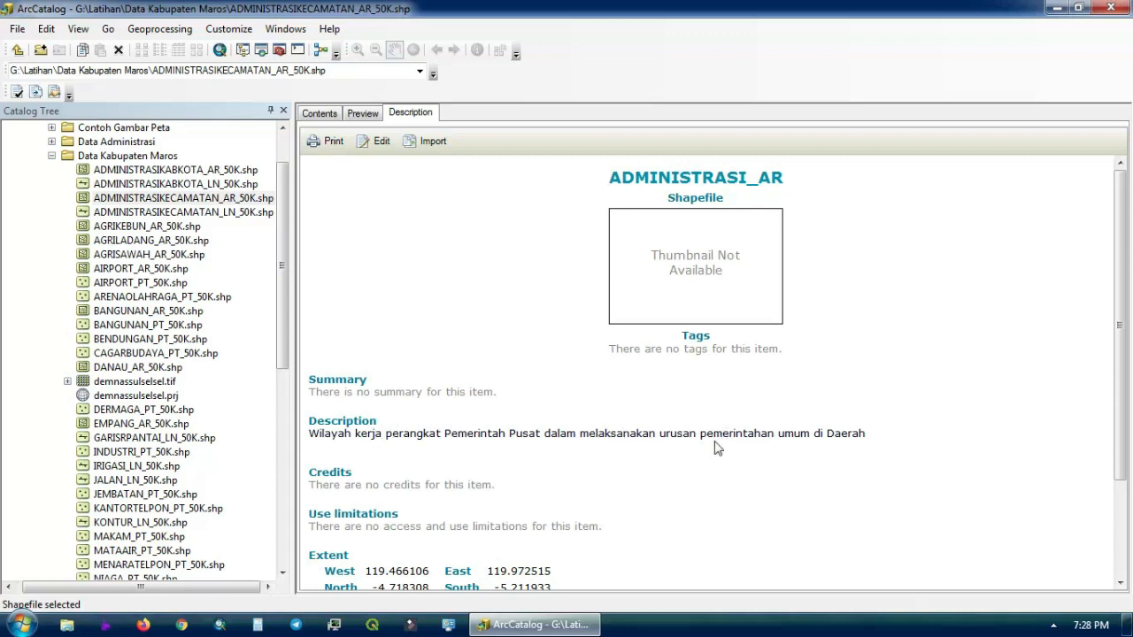
scroll(591, 478, "down", 3)
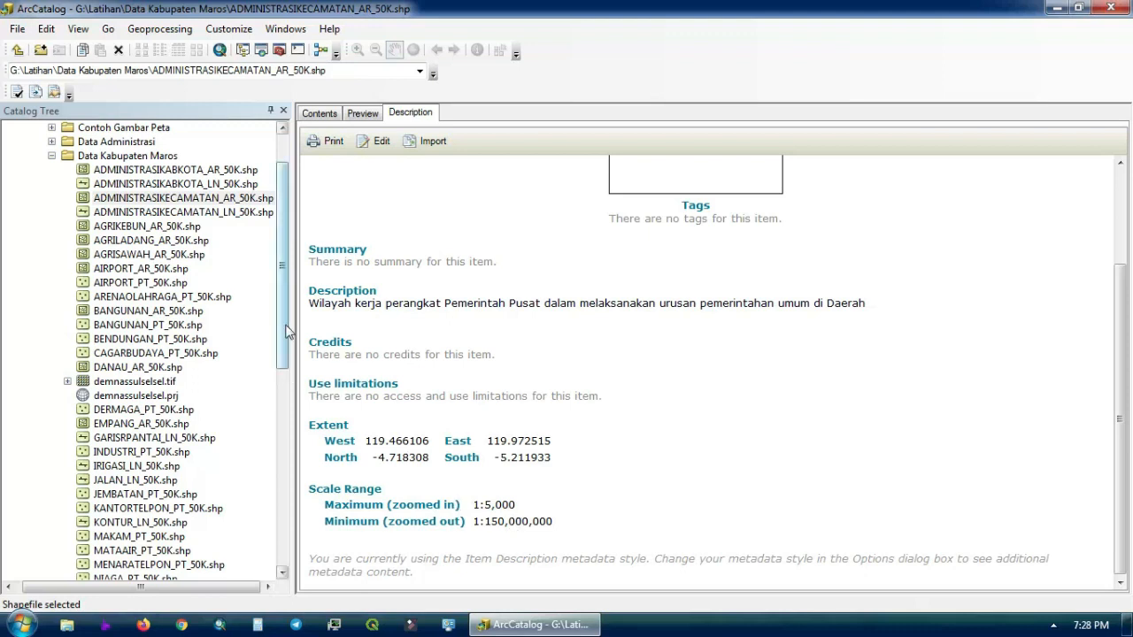
mouse_move(286, 331)
left_mouse_down()
mouse_move(285, 307)
mouse_move(286, 327)
left_mouse_up()
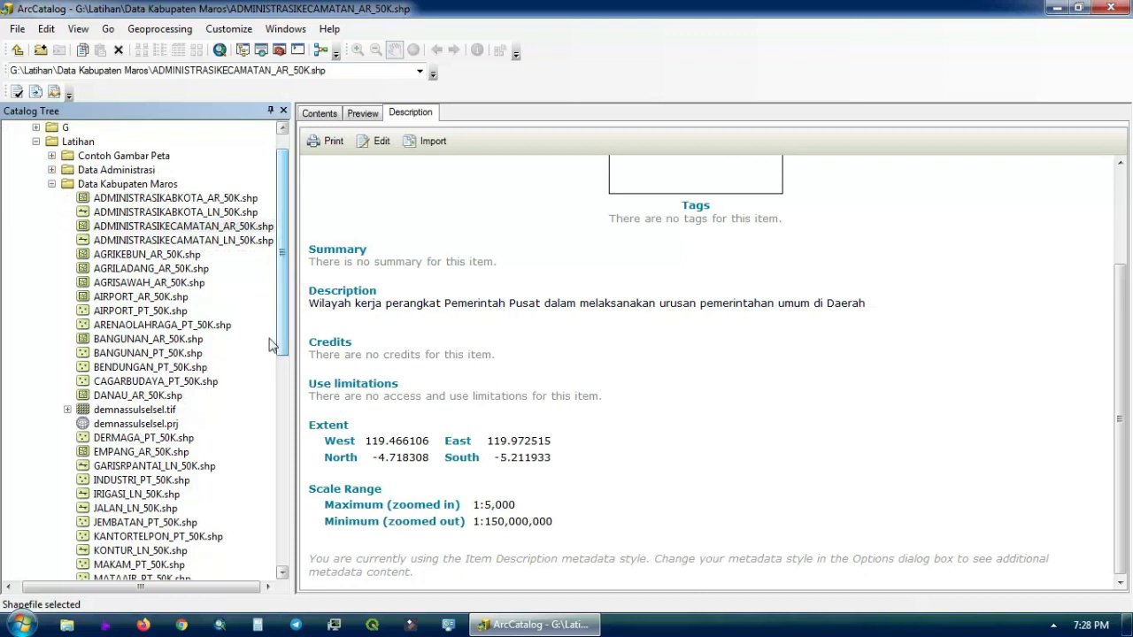
left_click(190, 353)
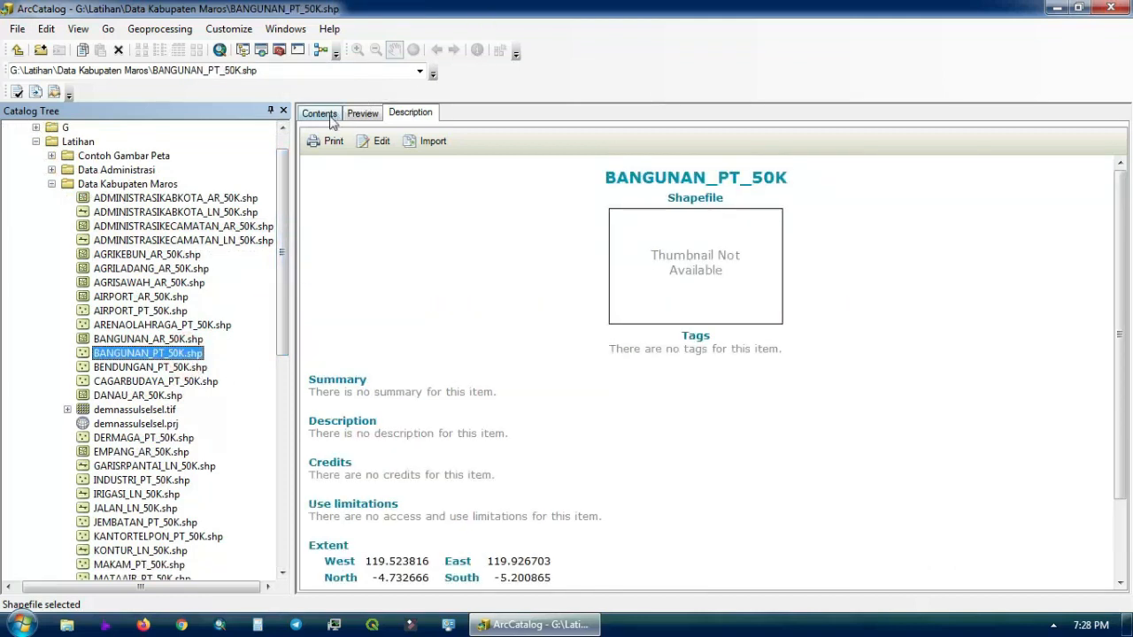
Preview the geography of the BANGUNAN_PT_50K.shp points and the demnassulselsel.tif raster.
left_click(320, 113)
left_click(365, 113)
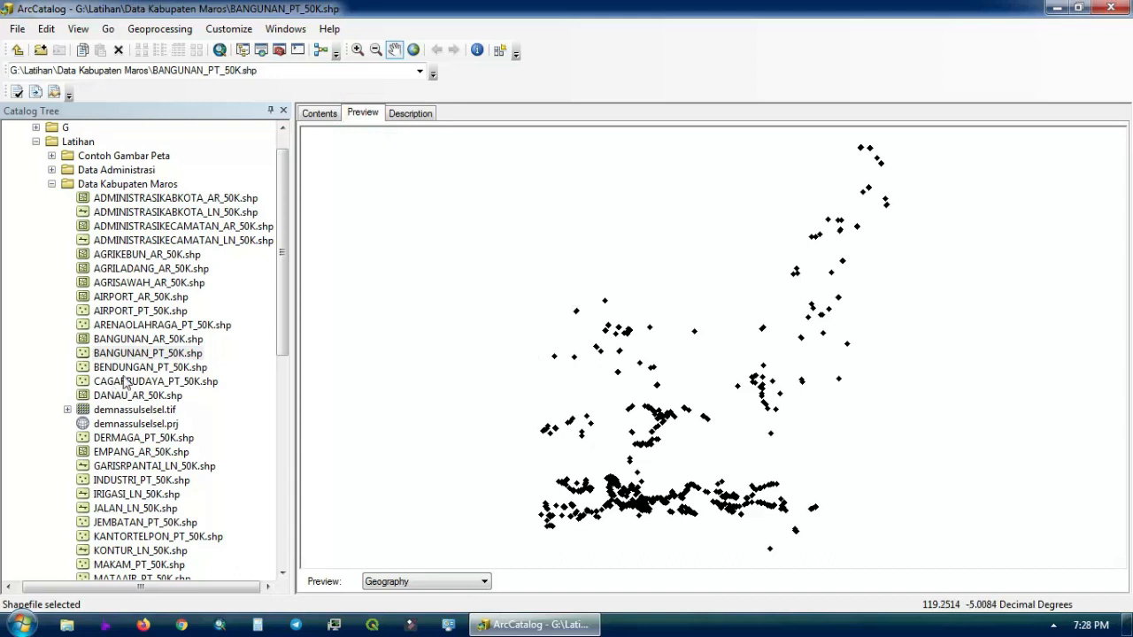
left_click(168, 410)
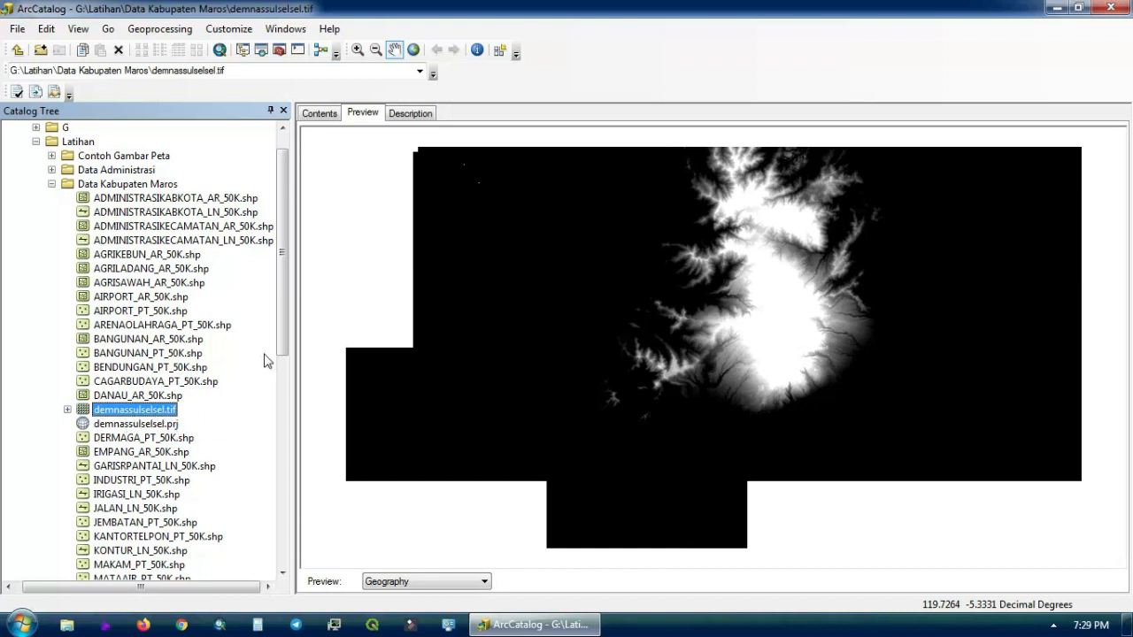
Collapse the Data Kabupaten Maros folder, look at the images inside Contoh Gambar Peta, and expand Data Kabupaten Maros again.
left_click_drag(285, 347, 284, 306)
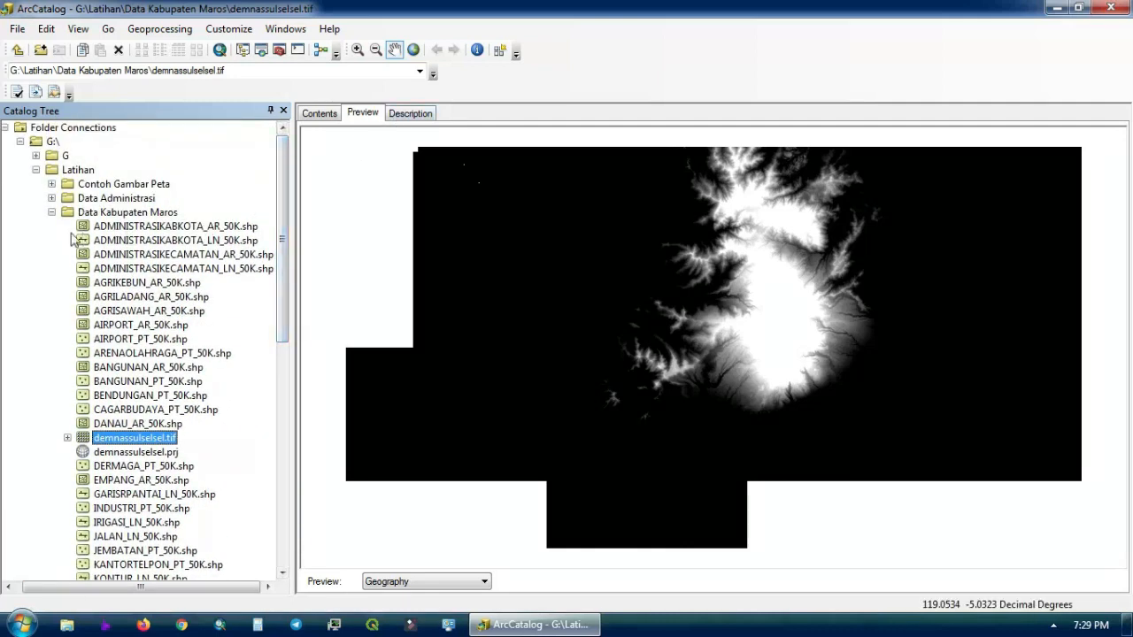
left_click(51, 212)
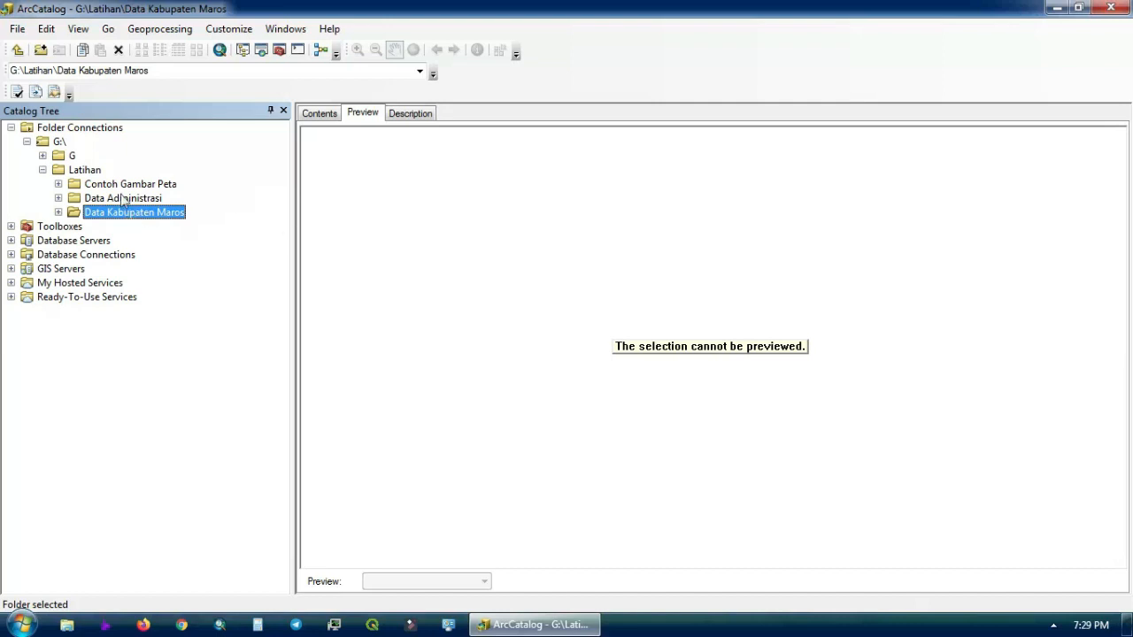
left_click(59, 184)
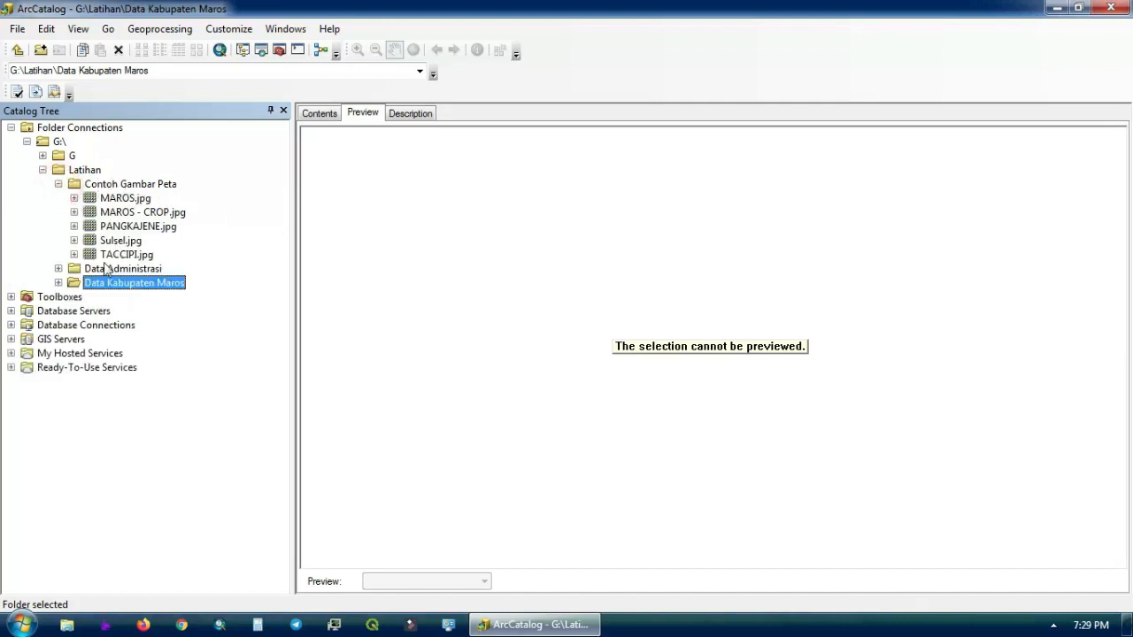
left_click(58, 213)
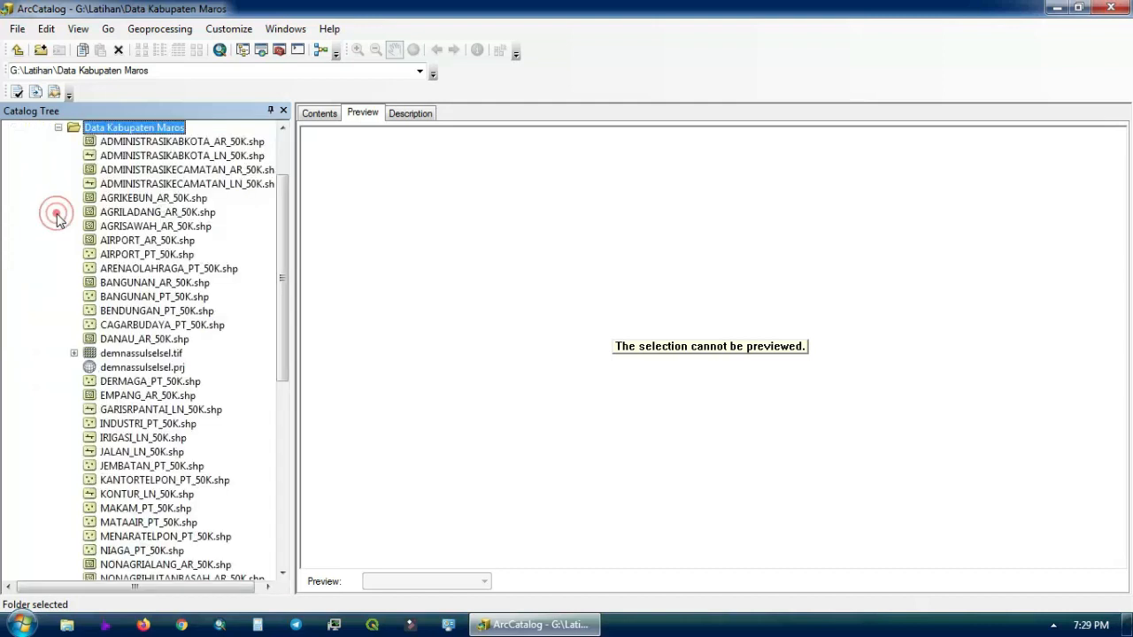
Show the contents view for ADMINISTRASIKABKOTA_AR_50K.shp and for the whole Data Kabupaten Maros folder.
left_click(200, 144)
left_click(320, 113)
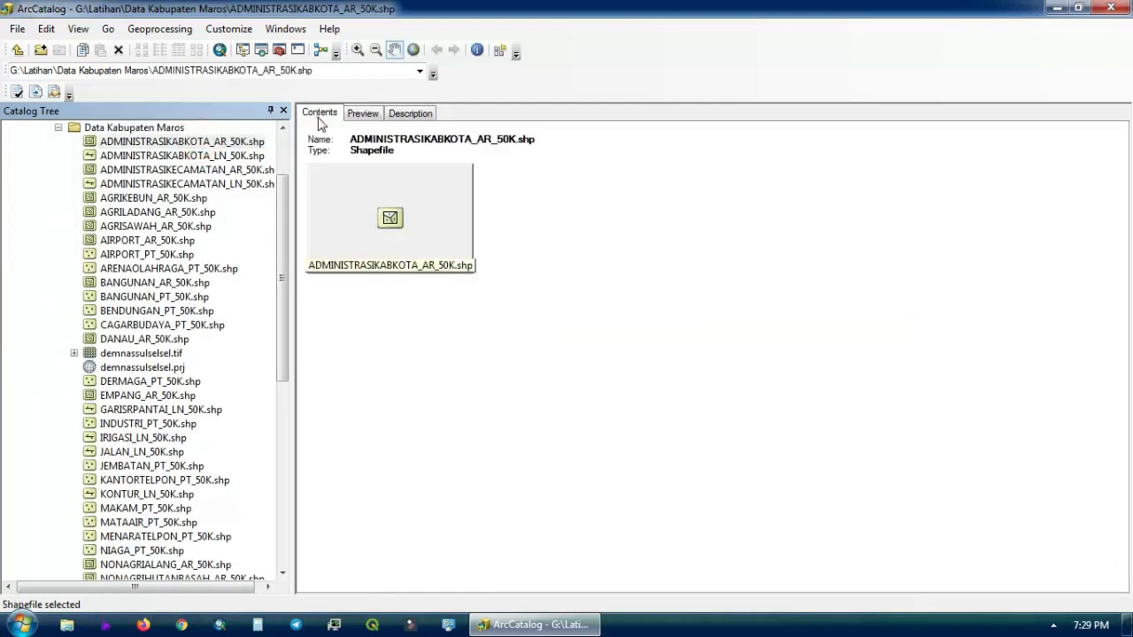
left_click_drag(283, 217, 283, 177)
left_click(150, 184)
Review the file operations and export formats offered for ADMINISTRASIKABKOTA_AR_50K.shp without applying any.
left_click(390, 155)
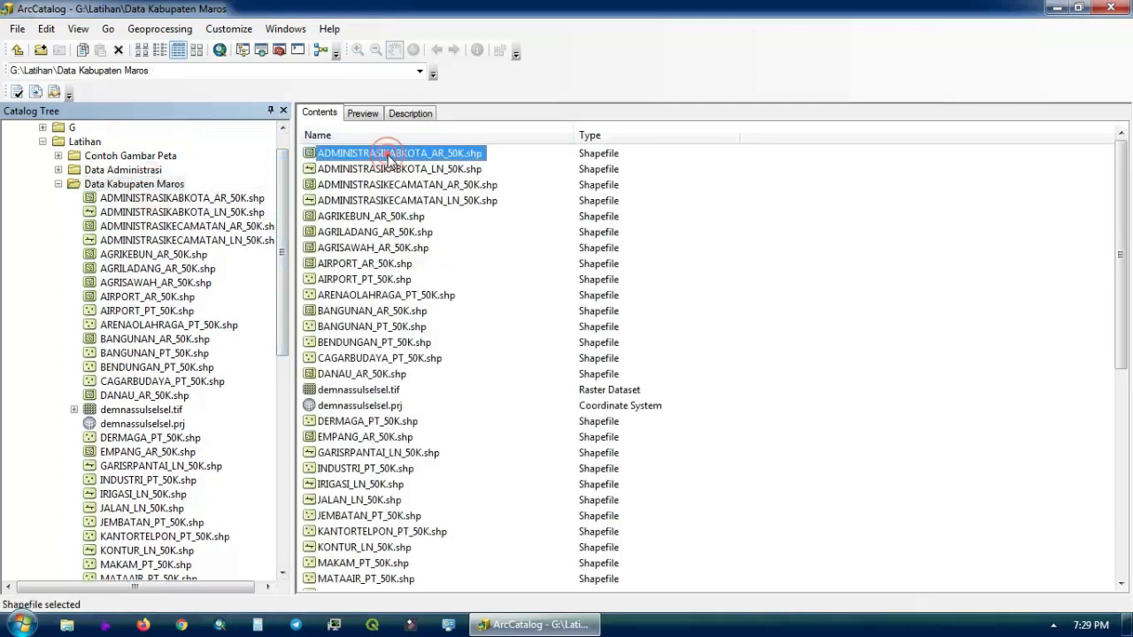
right_click(390, 156)
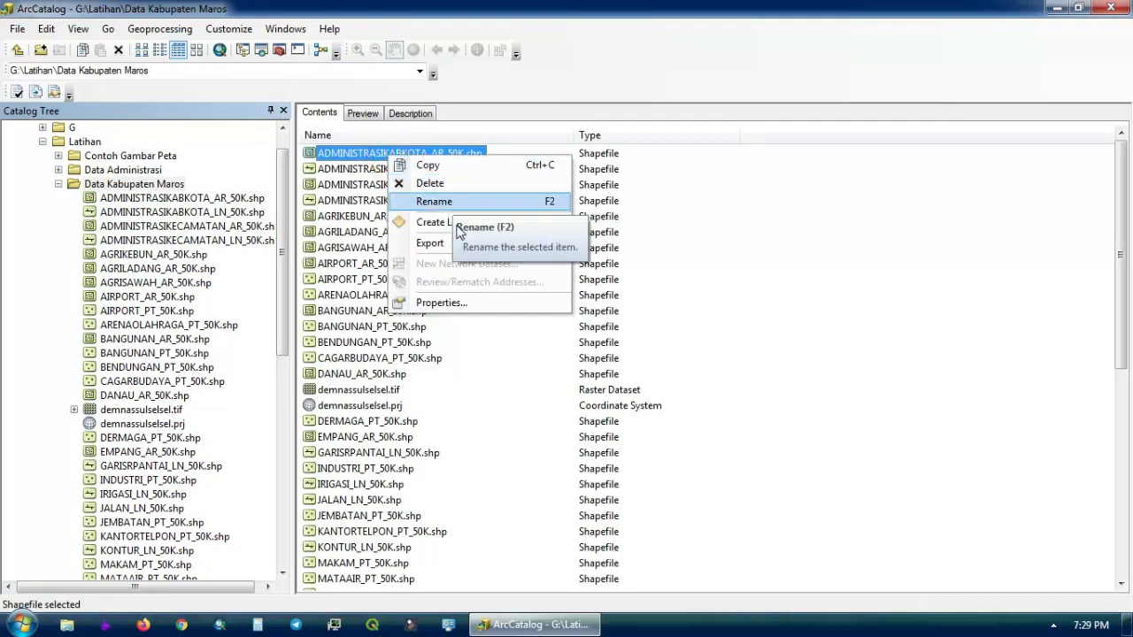
mouse_move(451, 247)
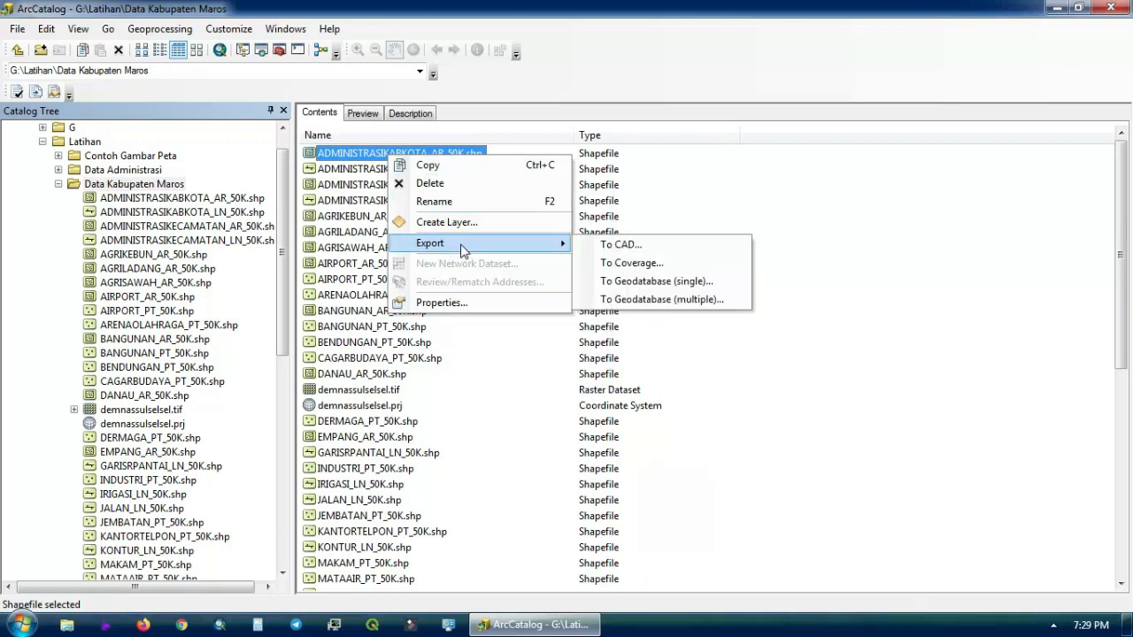
left_click(791, 157)
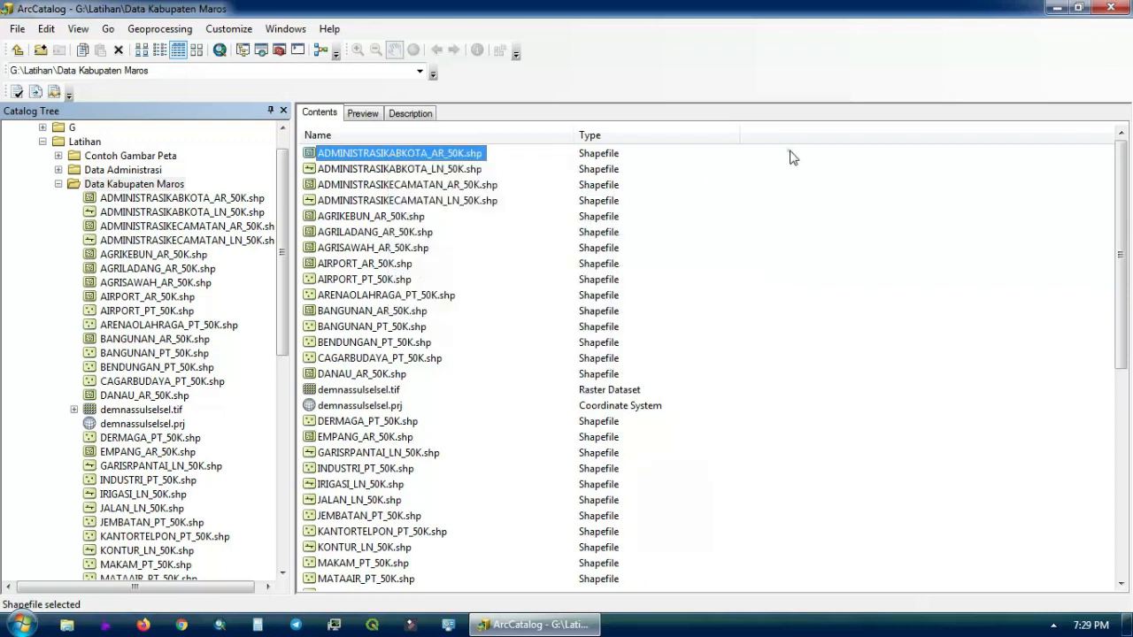
left_click(447, 157)
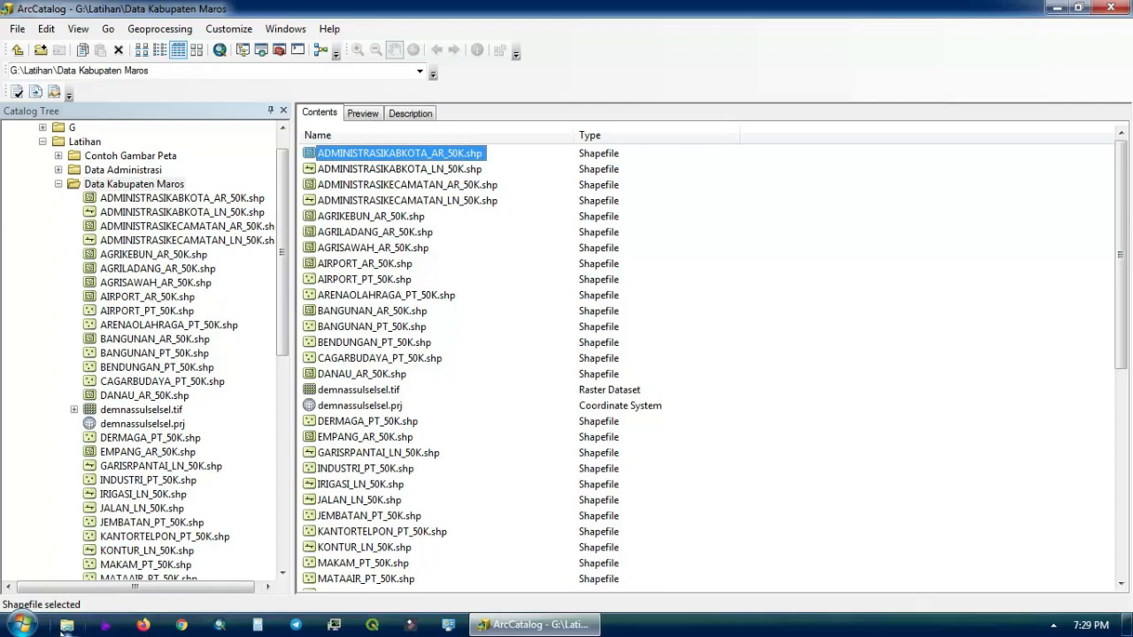
Open G:\Latihan\Data Kabupaten Maros in a maximized Windows Explorer window and widen the Name column to show full file names.
left_click(67, 625)
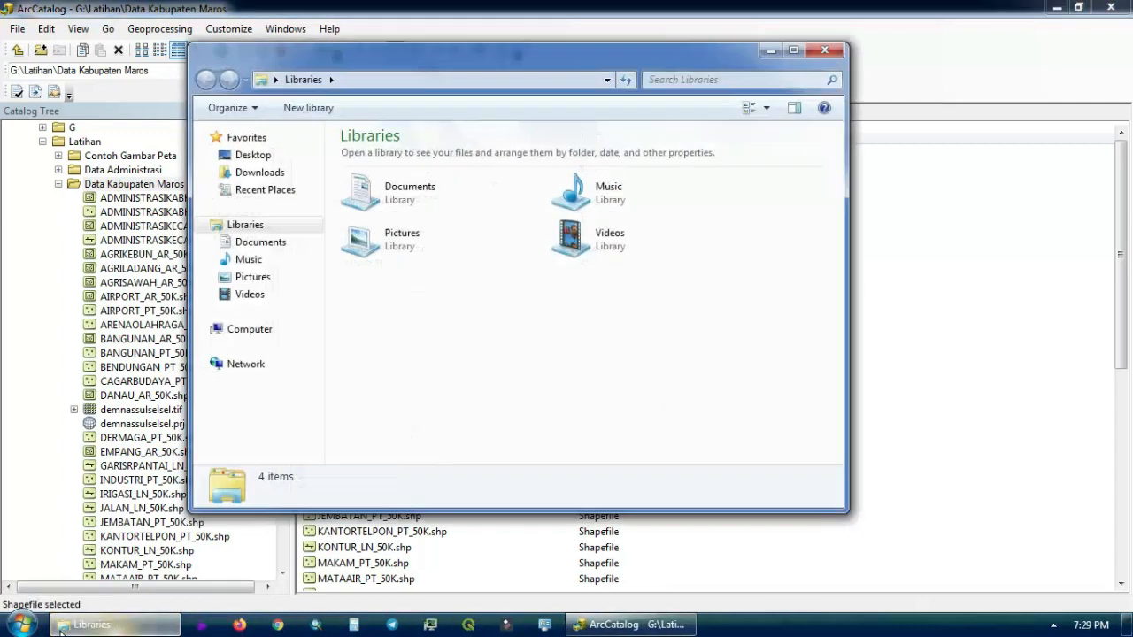
left_click(793, 50)
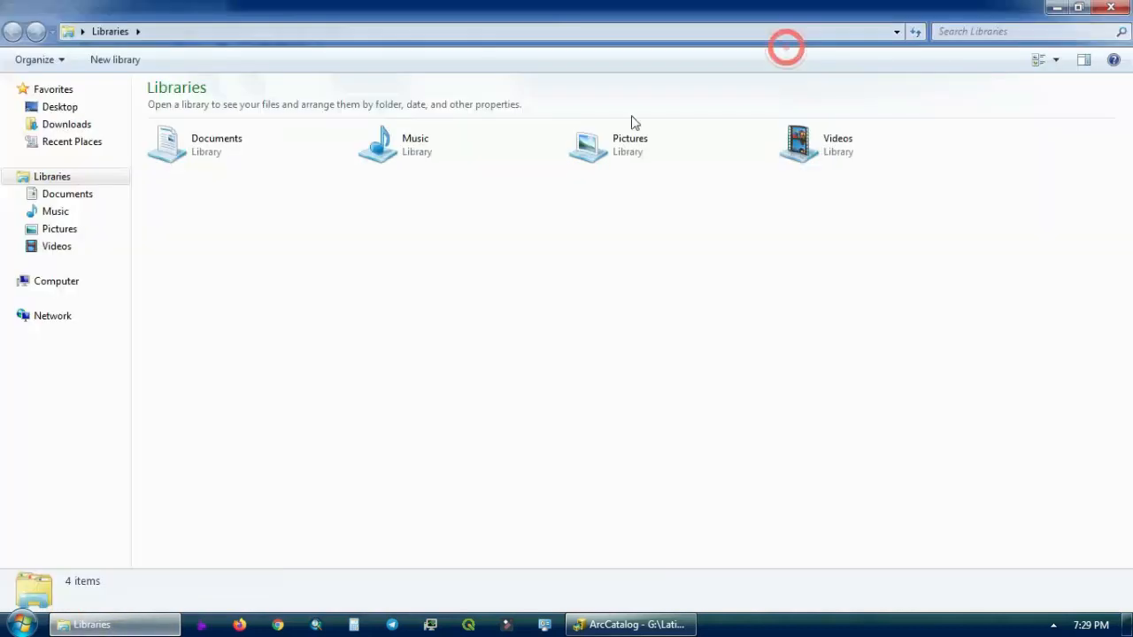
left_click(51, 281)
double_click(253, 291)
left_click(267, 143)
double_click(267, 142)
double_click(203, 149)
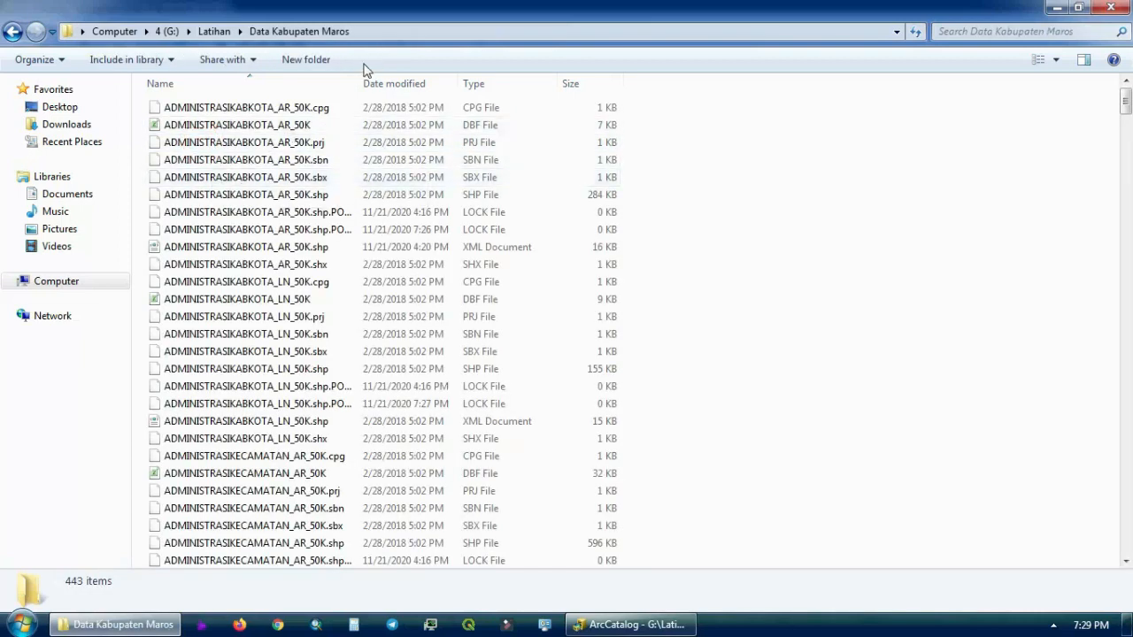
left_click_drag(358, 80, 559, 80)
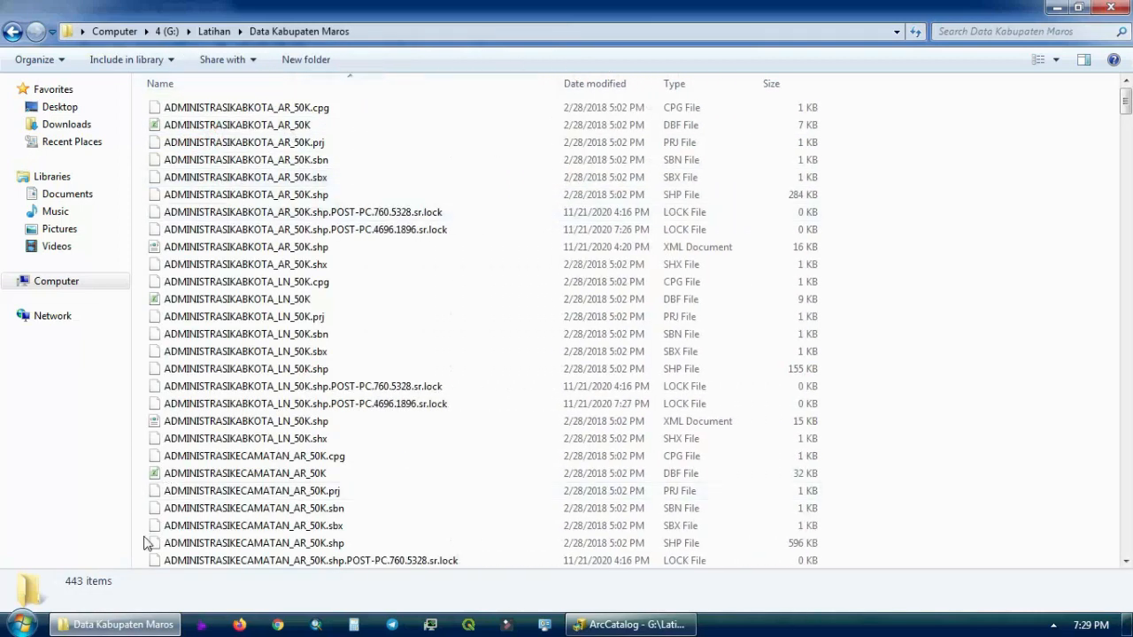
Switch back to ArcCatalog and view the contents entries of ADMINISTRASIKABKOTA_AR_50K.shp and AIRPORT_PT_50K.shp.
left_click(633, 624)
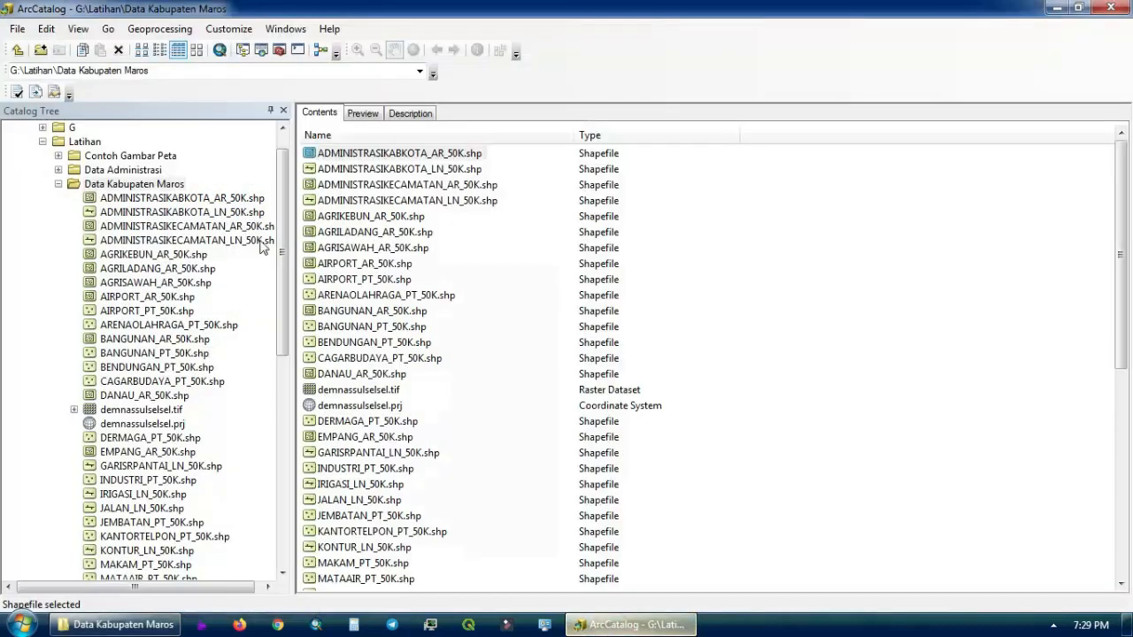
left_click(221, 198)
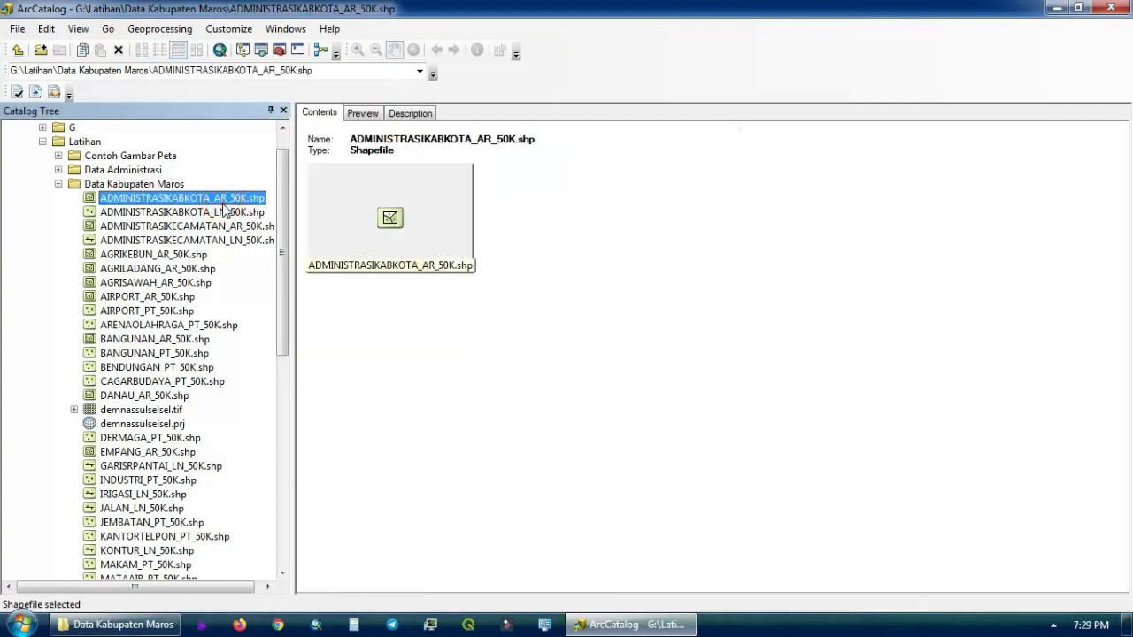
left_click(164, 314)
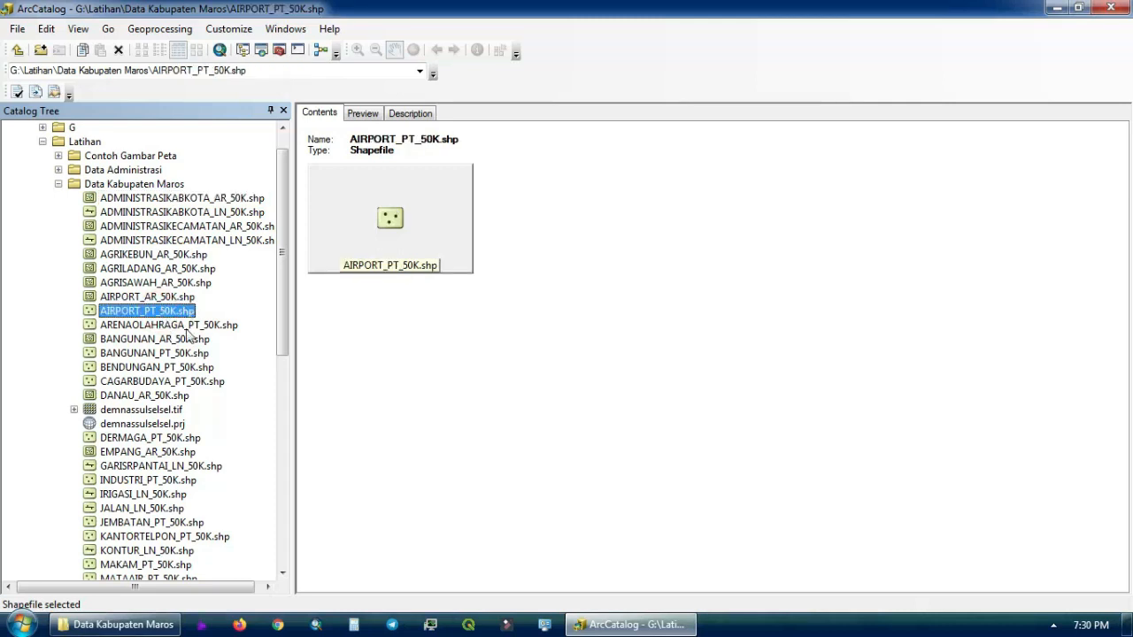
View ARENAOLAHRAGA_PT_50K.shp in the catalog, and select all its component files from .cpg to .shx in Windows Explorer for comparison.
left_click(187, 326)
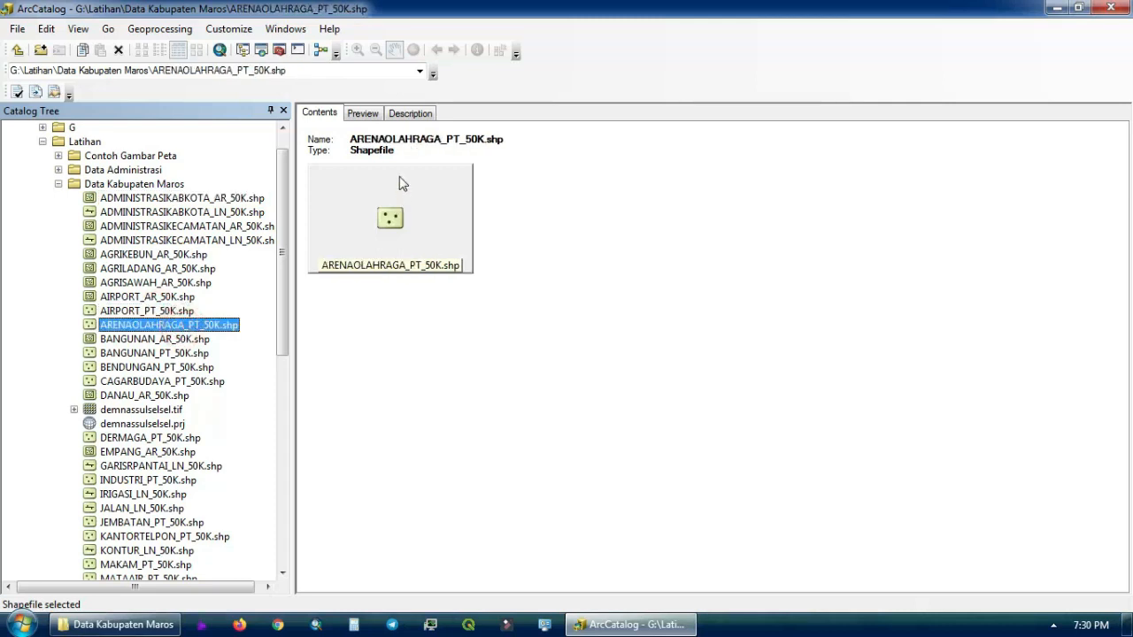
left_click(168, 625)
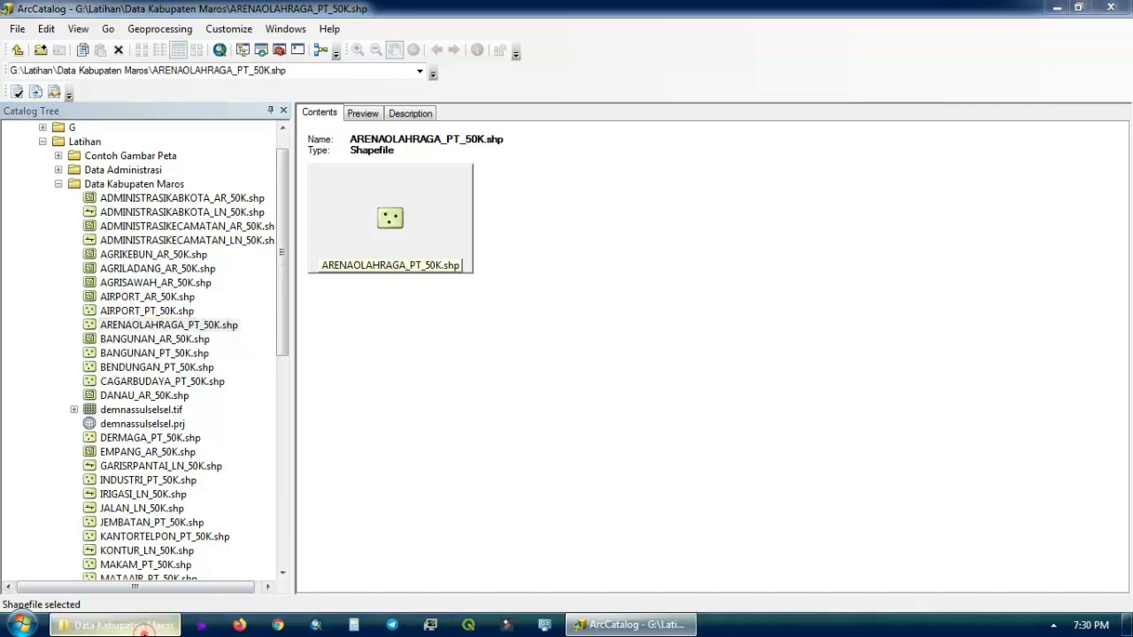
scroll(926, 281, "down", 20)
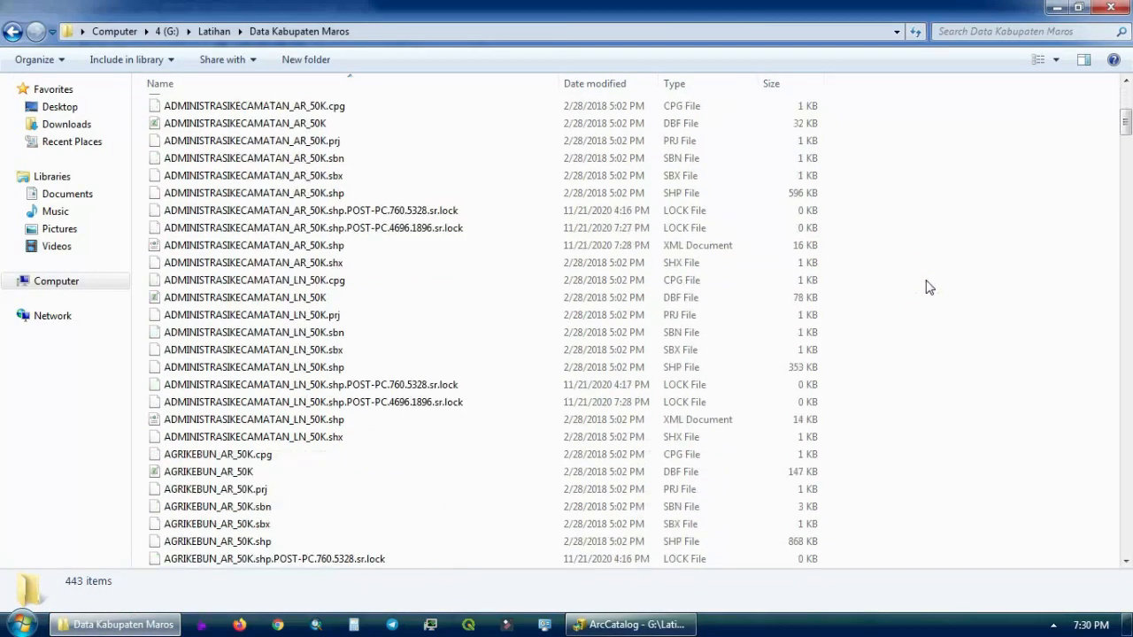
scroll(925, 287, "down", 9)
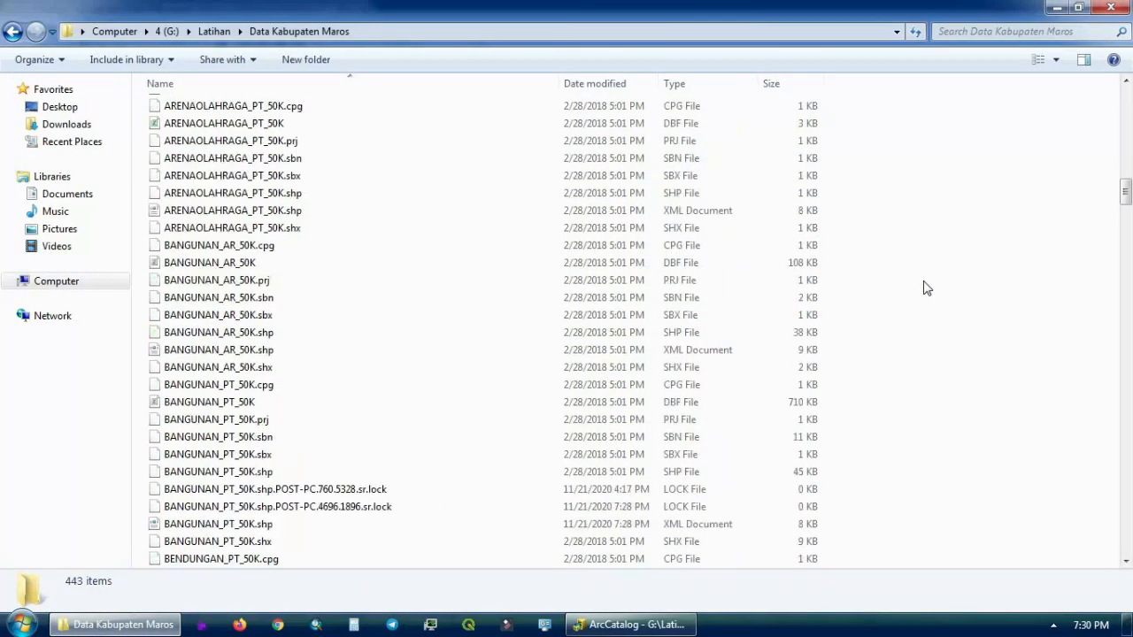
scroll(926, 287, "up", 2)
left_click(282, 207)
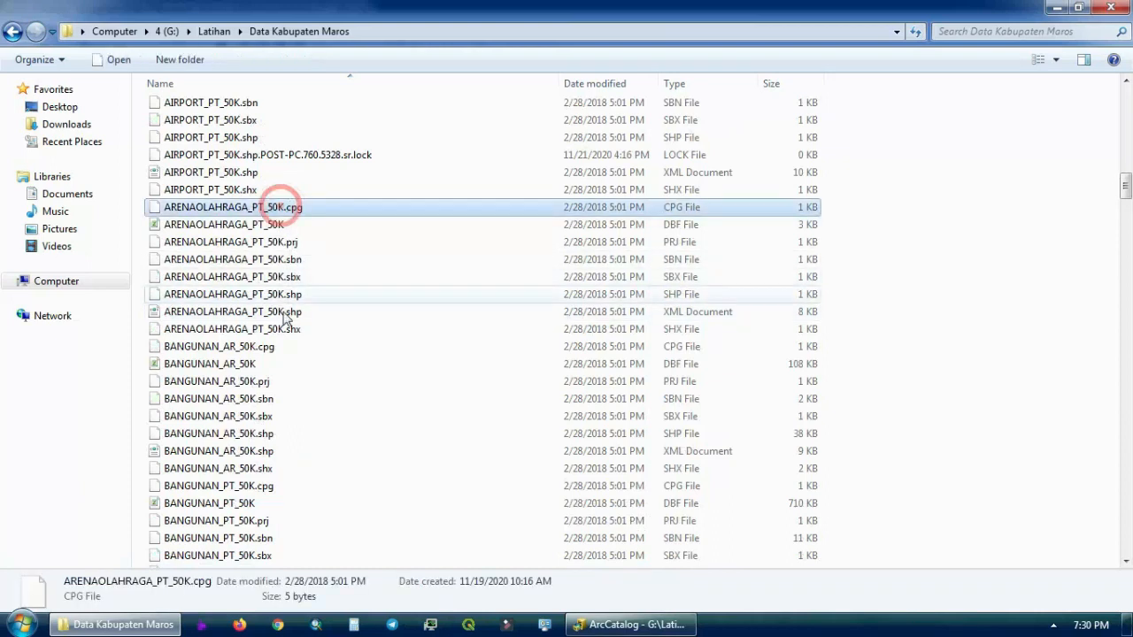
left_click(278, 331, "shift")
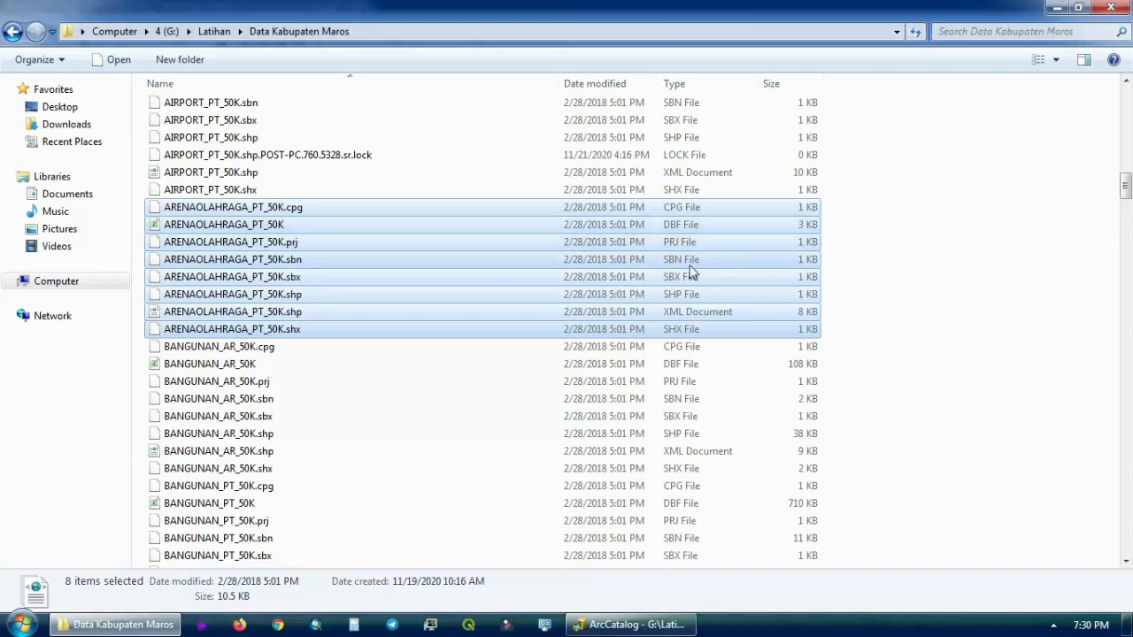
Switch back to ArcCatalog, reselect ARENAOLAHRAGA_PT_50K.shp, and collapse the Data Kabupaten Maros and Latihan folders.
left_click(630, 624)
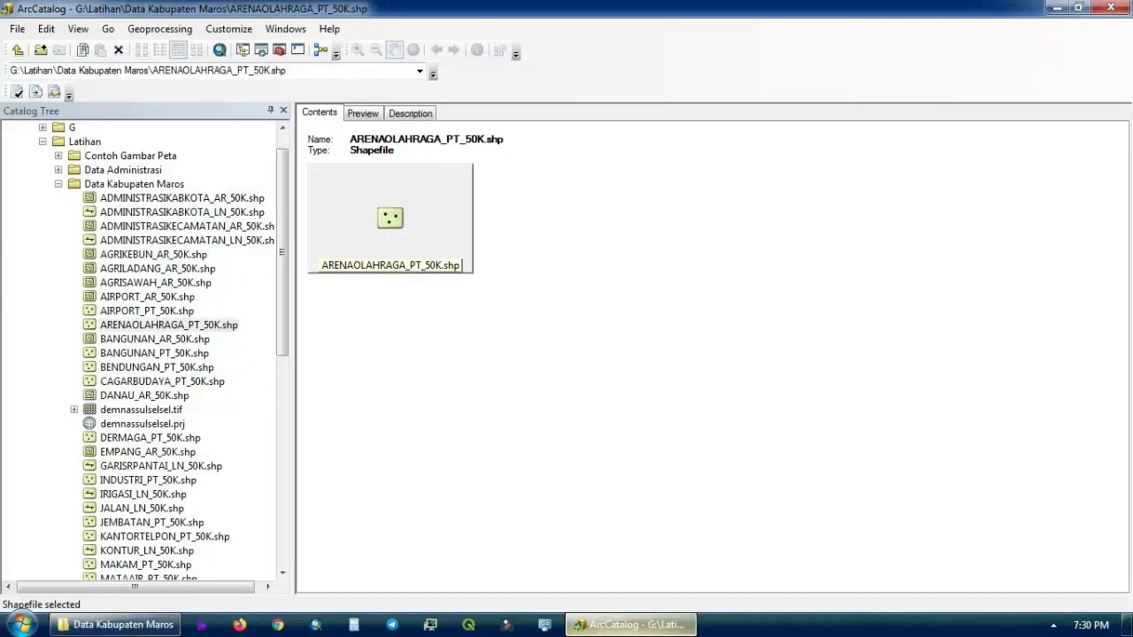
left_click(181, 327)
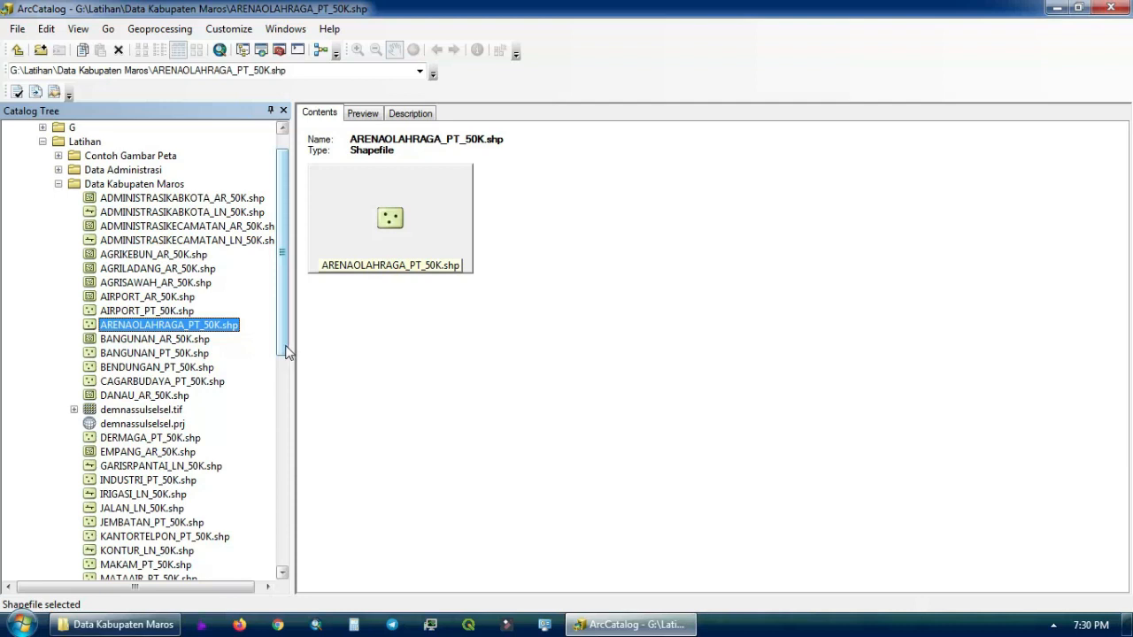
mouse_move(620, 628)
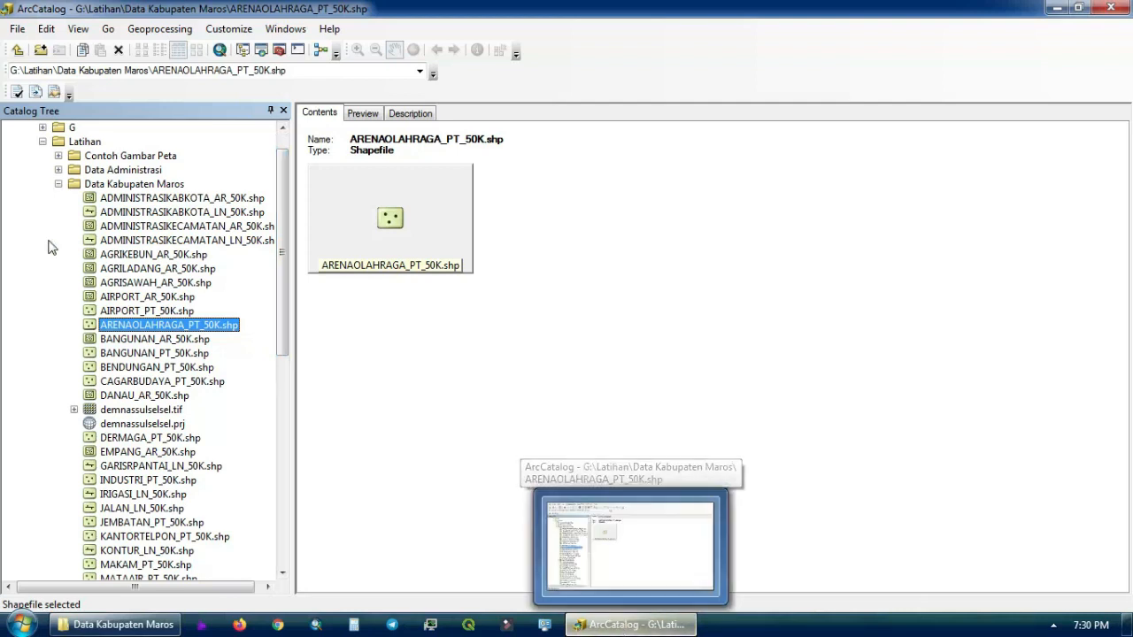
left_click(58, 183)
left_click(42, 169)
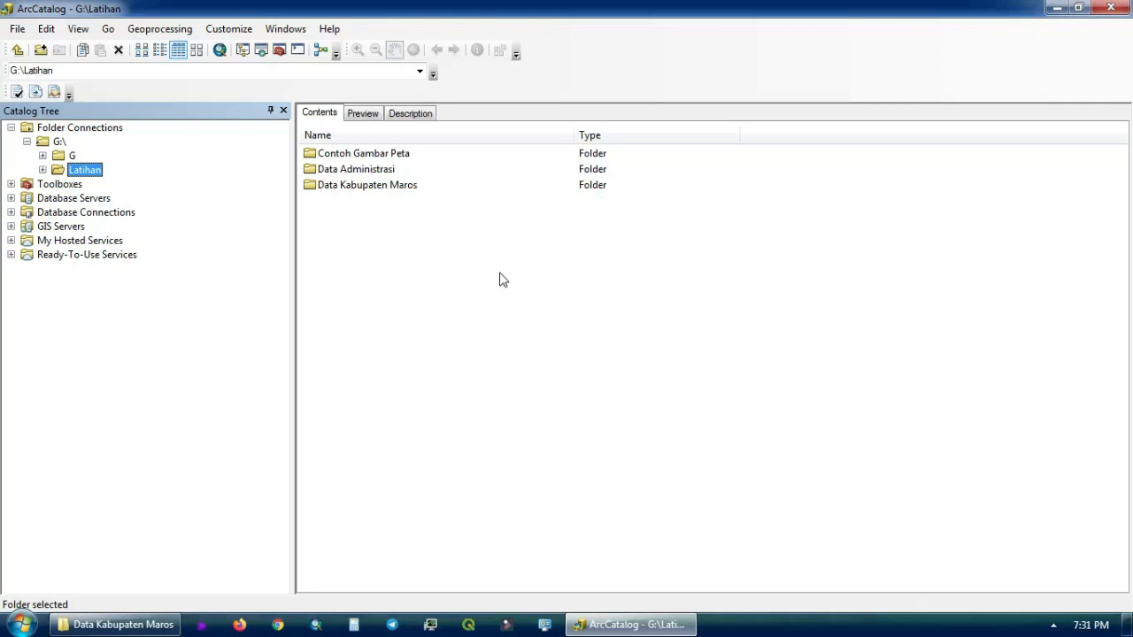
Close ArcCatalog and the Data Kabupaten Maros window in Windows Explorer.
left_click(1111, 8)
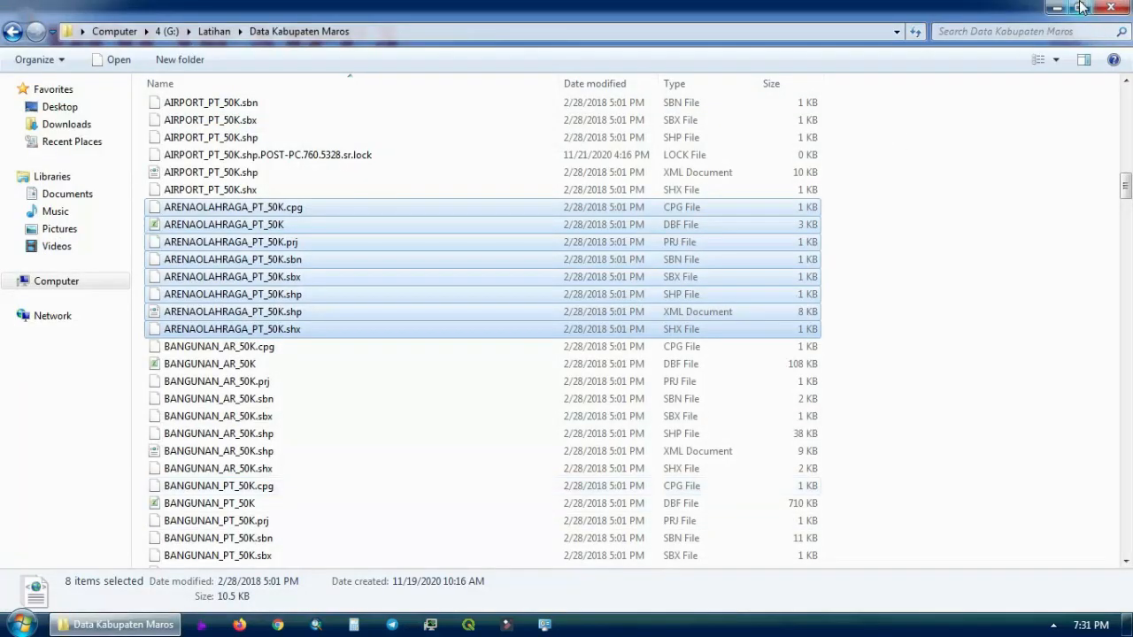
scroll(1065, 19, "down", 2)
left_click(1114, 8)
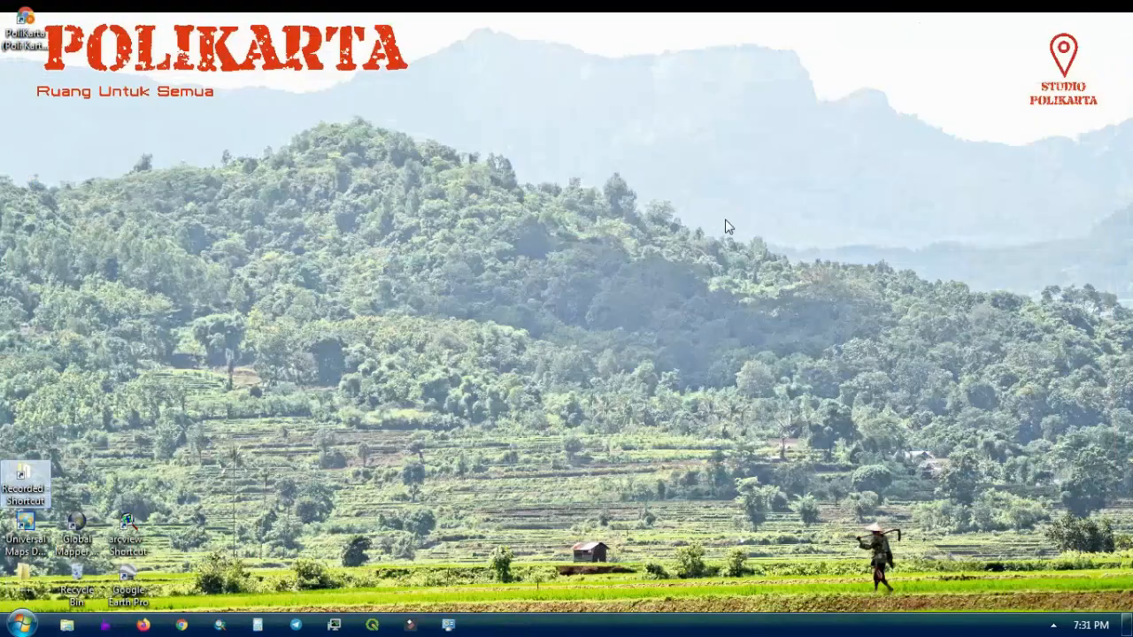
Start ArcMap 10.3 and cancel its Getting Started dialog, opting not to show it in the future.
left_click(21, 625)
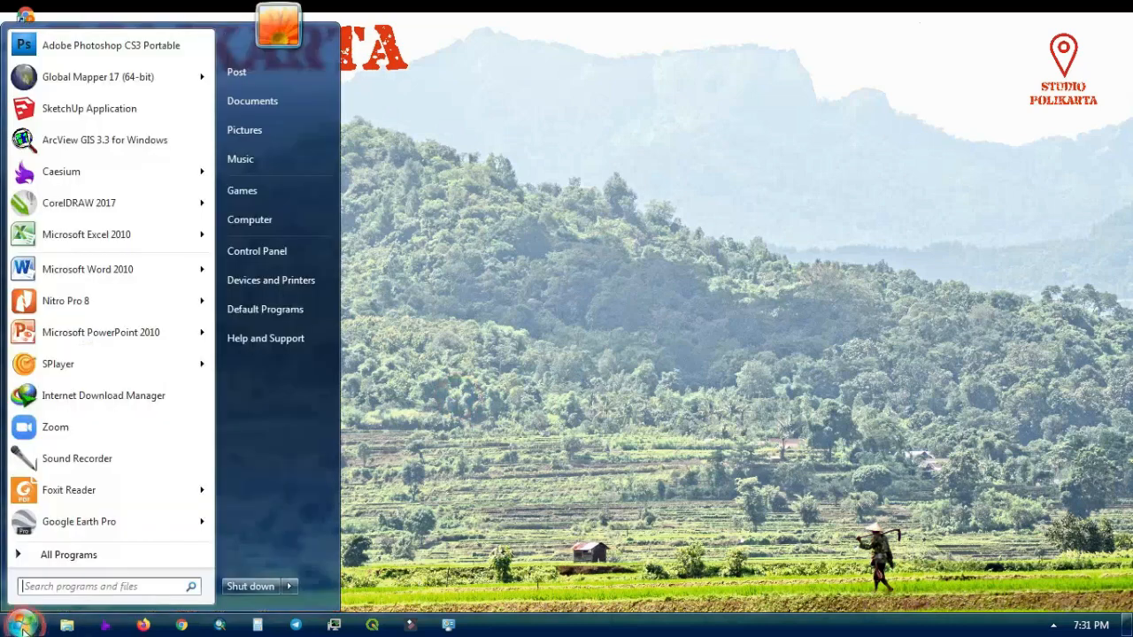
left_click(62, 555)
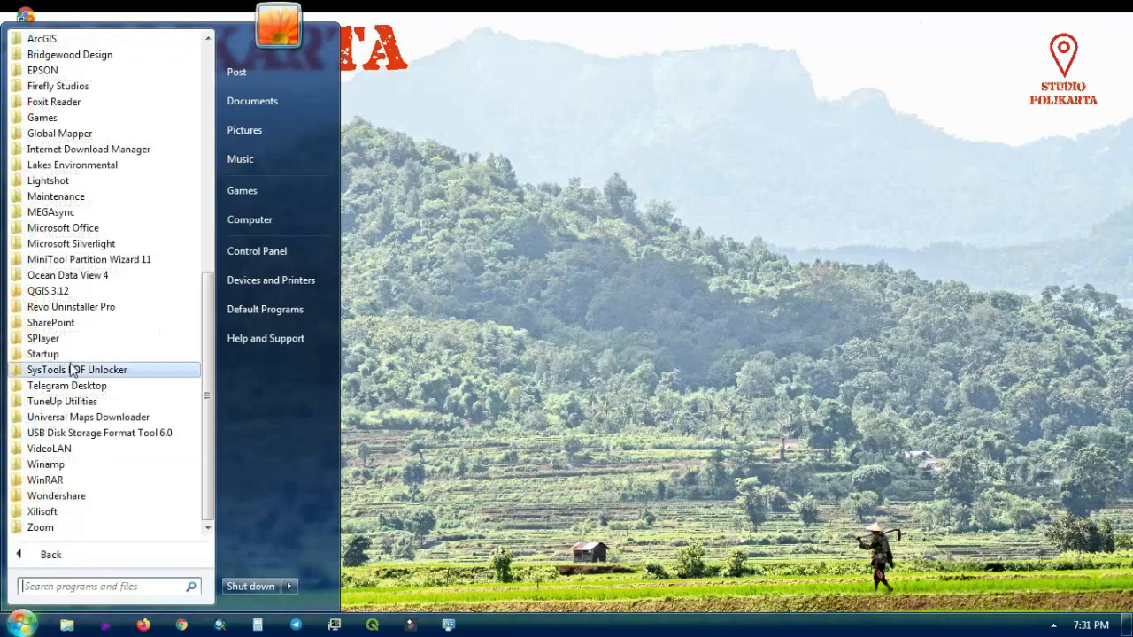
left_click(102, 39)
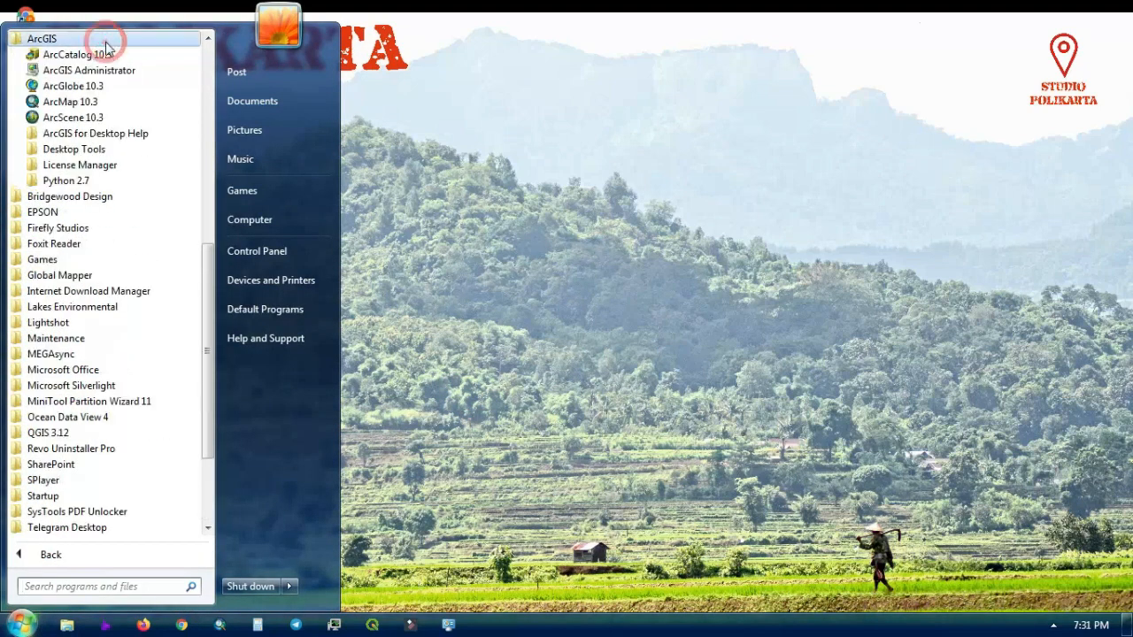
left_click(122, 102)
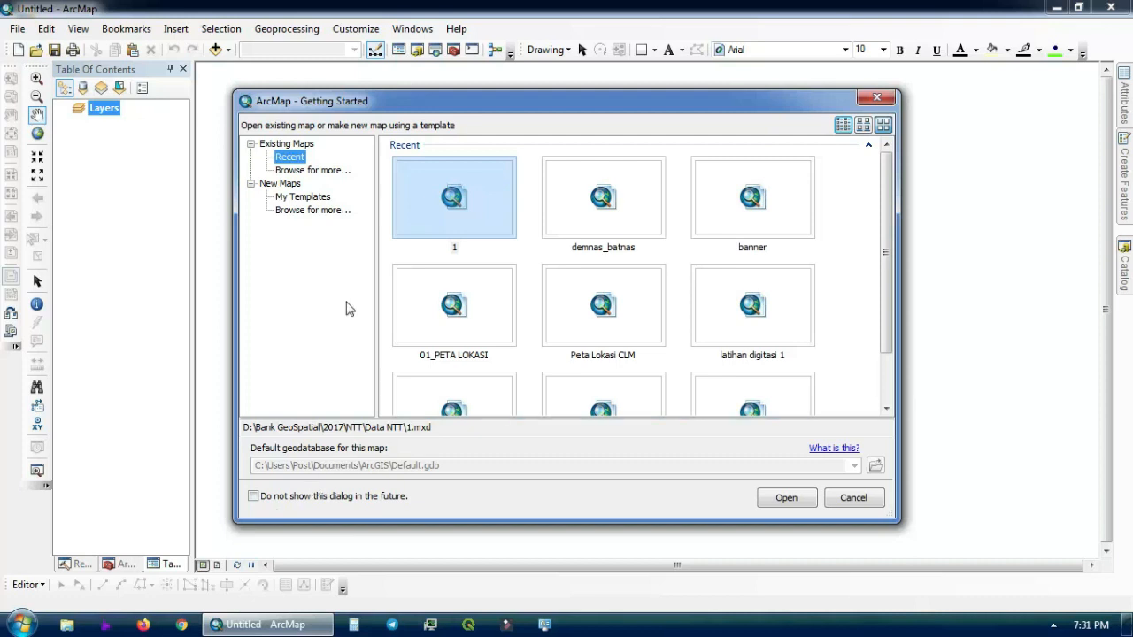
left_click(255, 498)
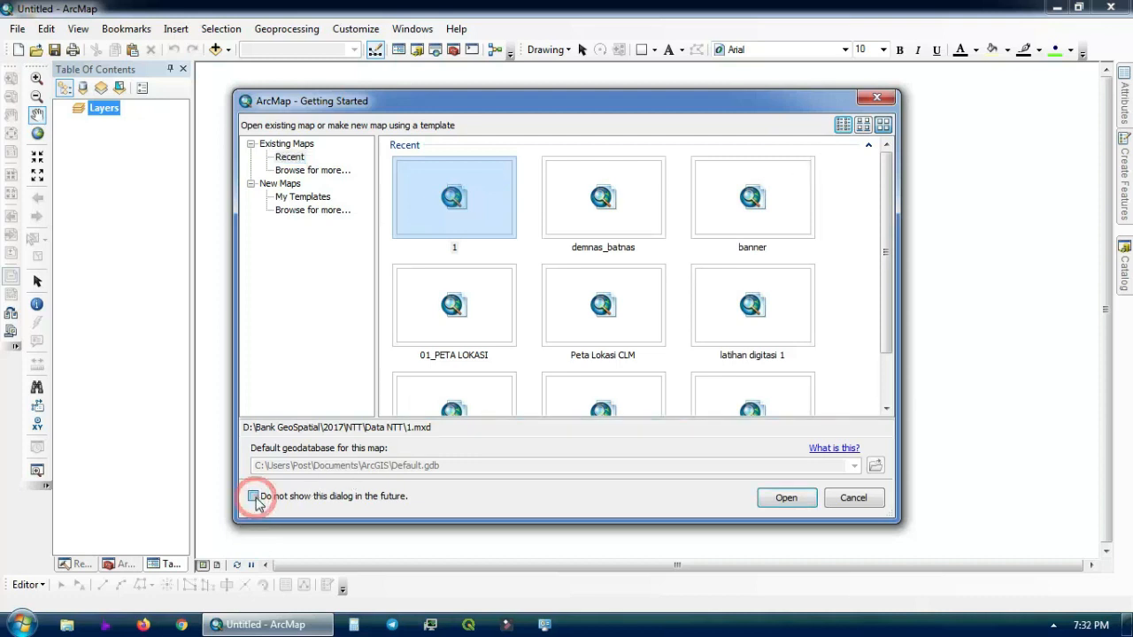
left_click(858, 497)
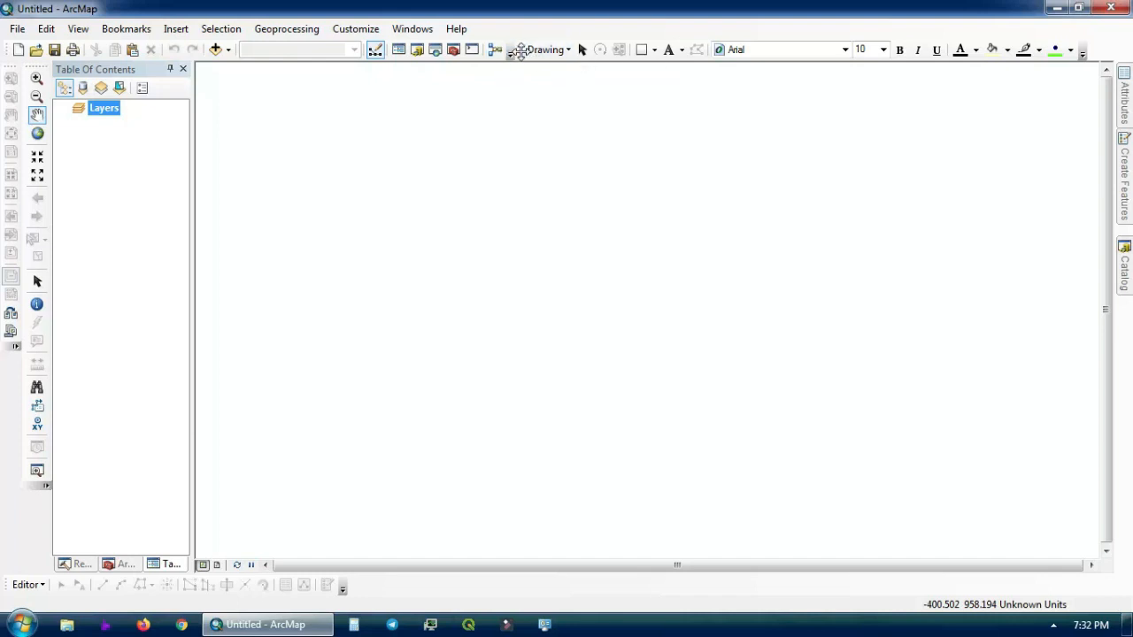
Review the full list of available toolbars without enabling or disabling any.
left_click(357, 29)
mouse_move(368, 52)
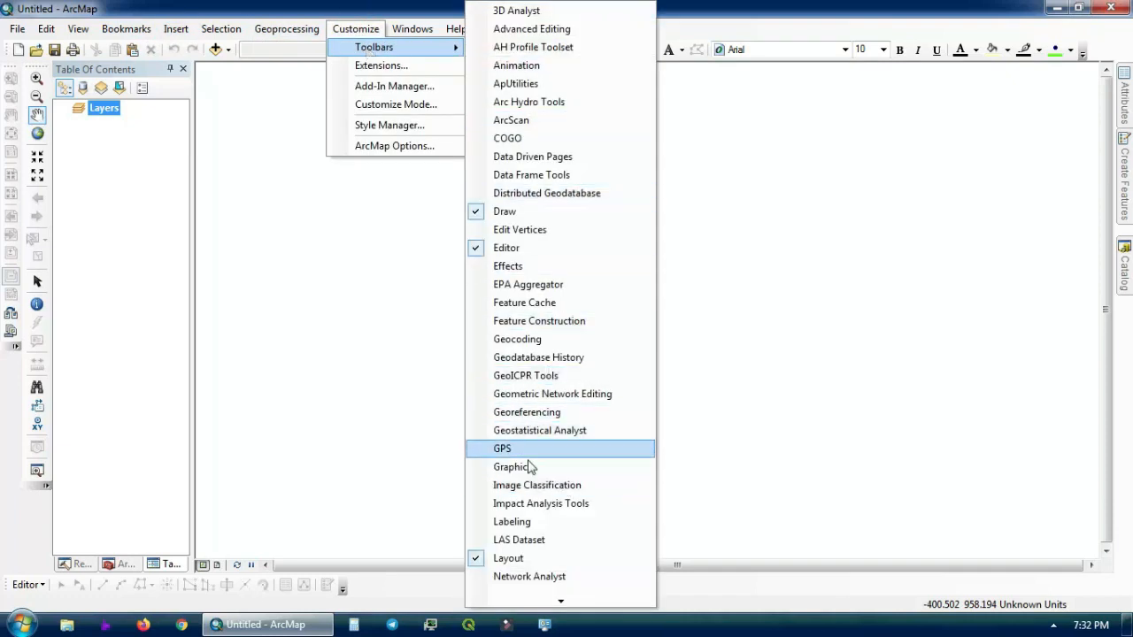
mouse_move(560, 606)
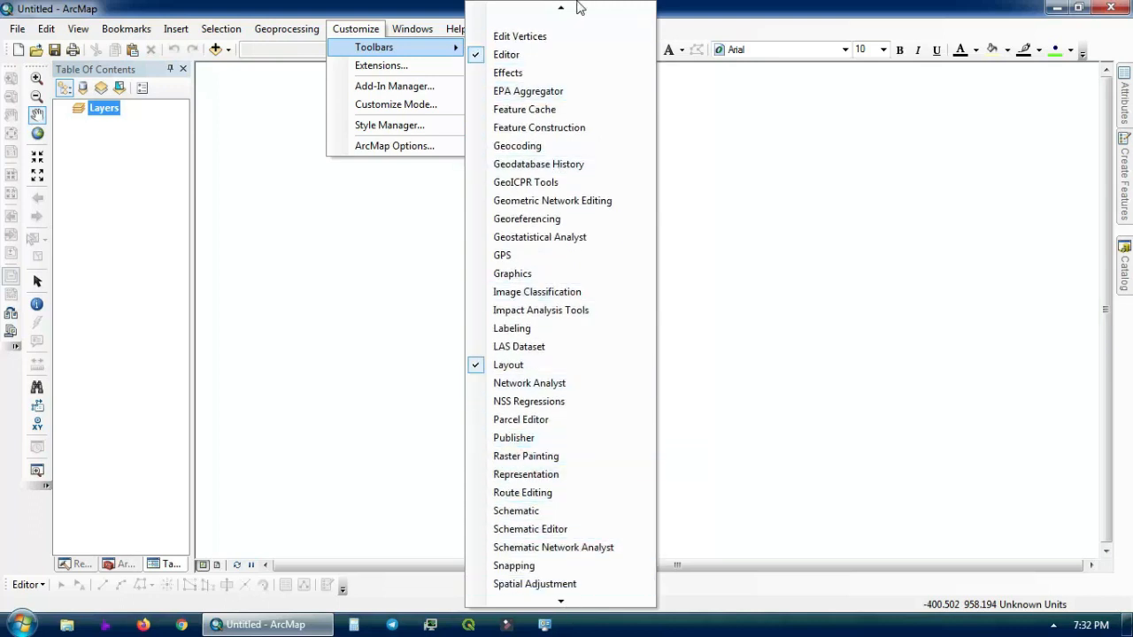
mouse_move(566, 8)
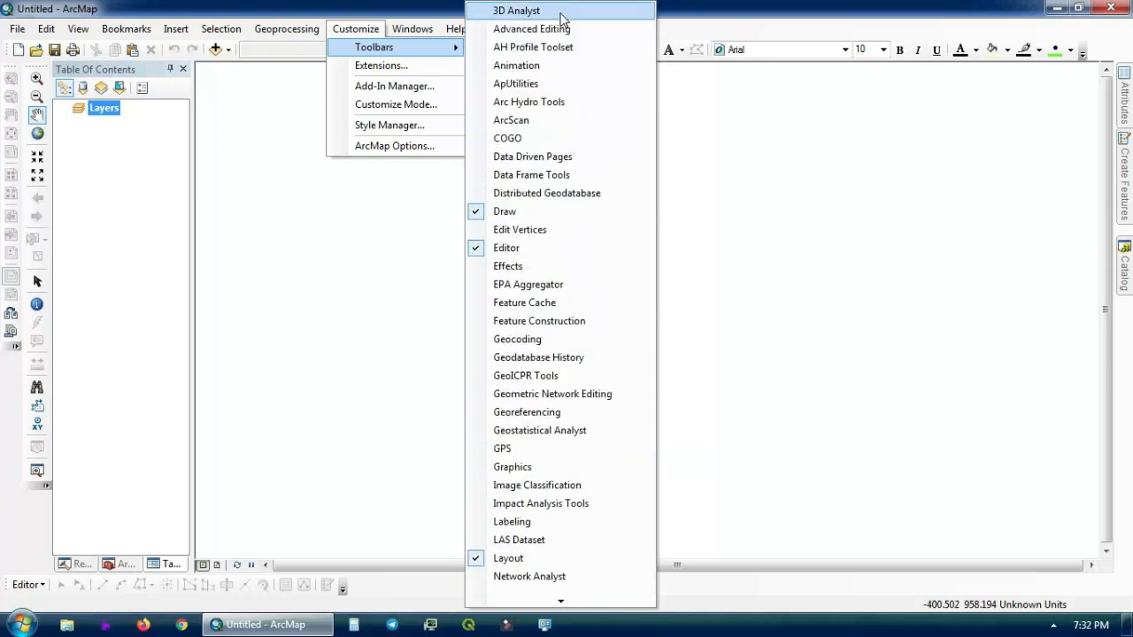
left_click(679, 18)
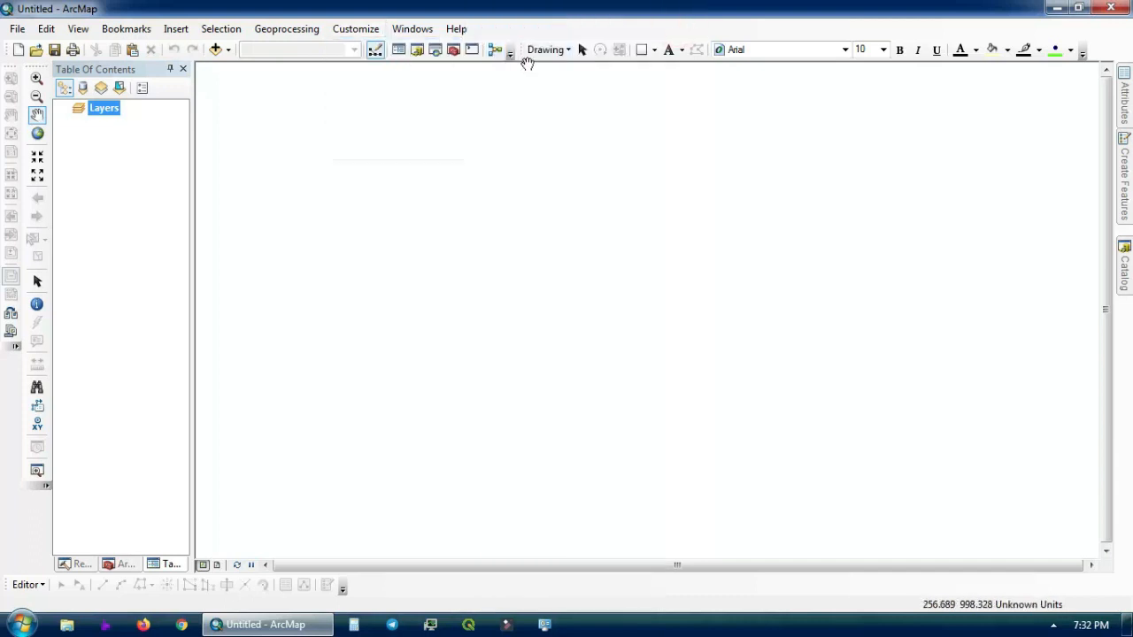
mouse_move(516, 48)
left_mouse_down()
mouse_move(489, 112)
mouse_move(298, 118)
mouse_move(520, 41)
mouse_move(529, 49)
left_mouse_up()
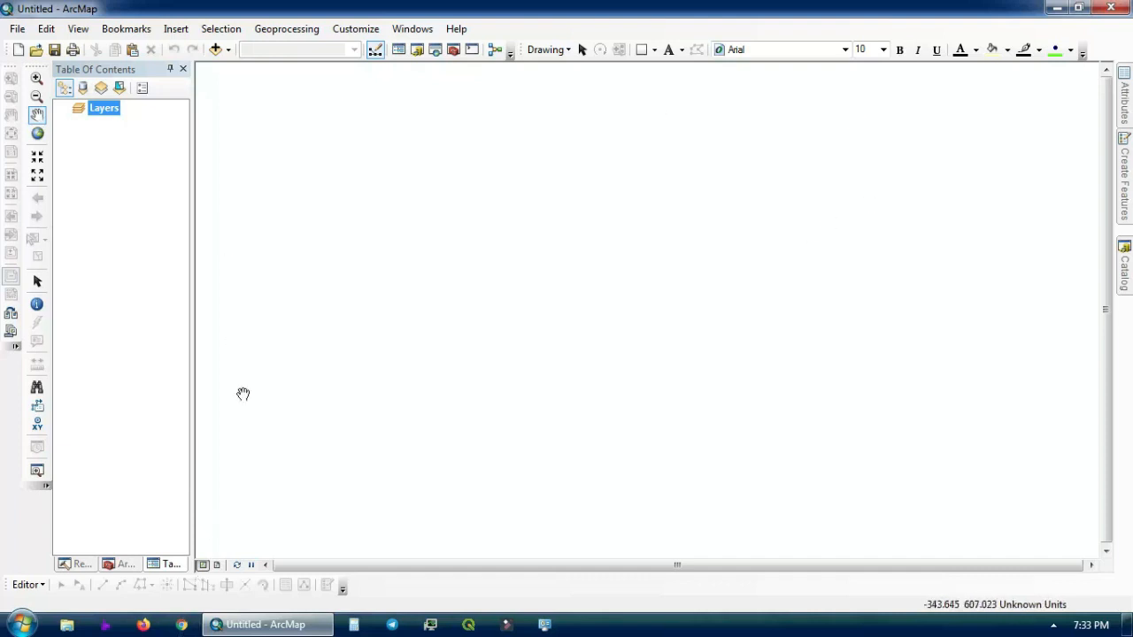
Show the empty map in layout view, return to data view, and point out the element selection tool.
left_click(217, 565)
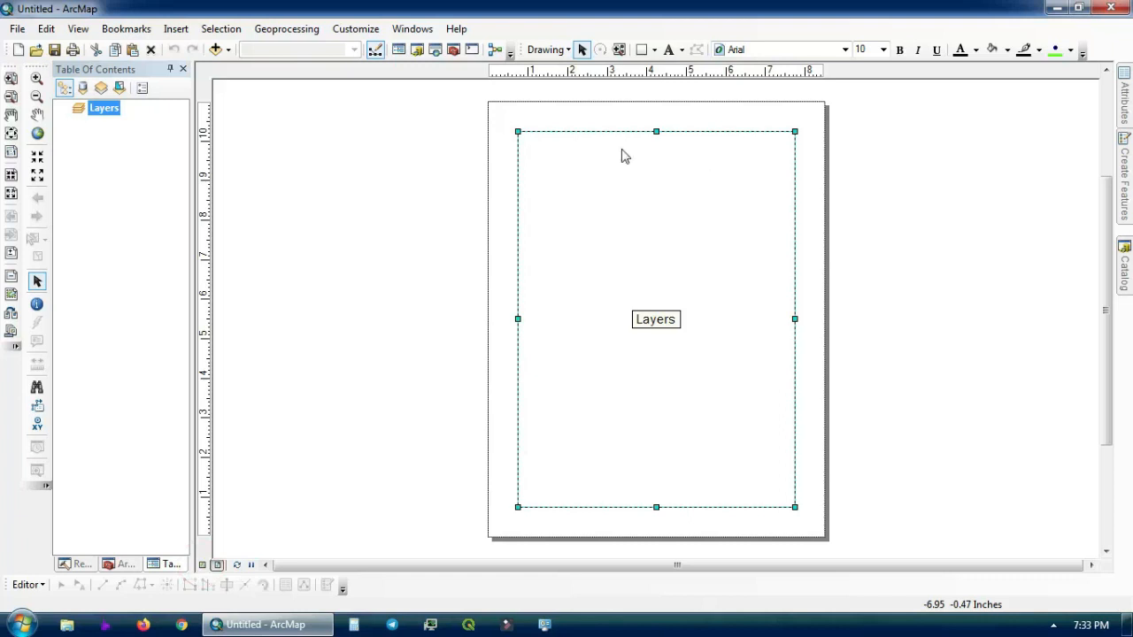
left_click(203, 565)
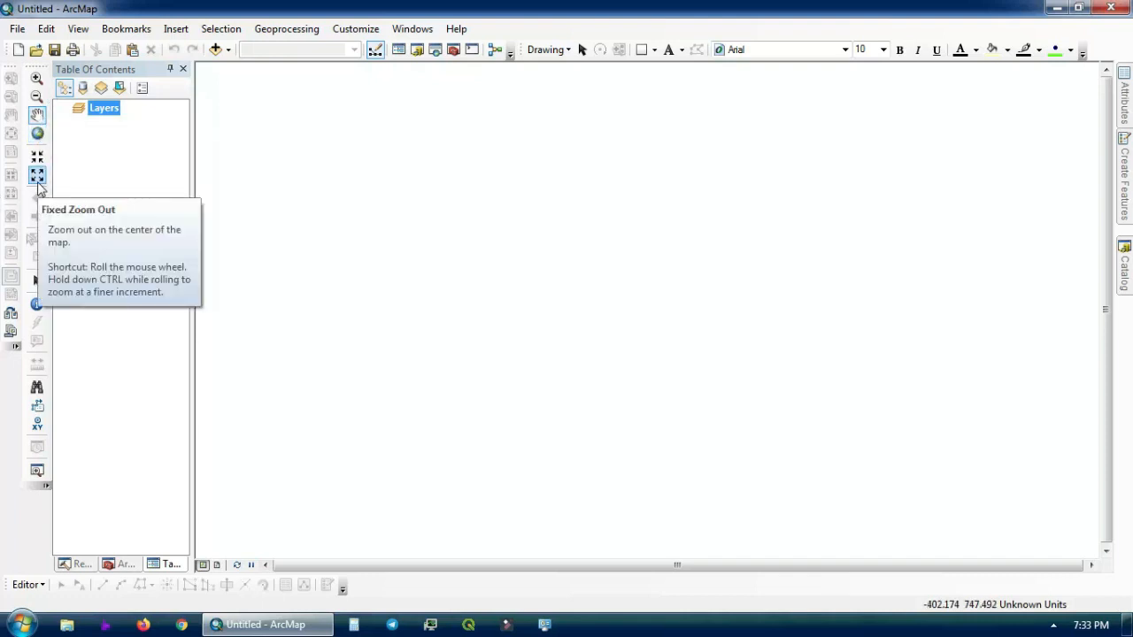
left_click(37, 282)
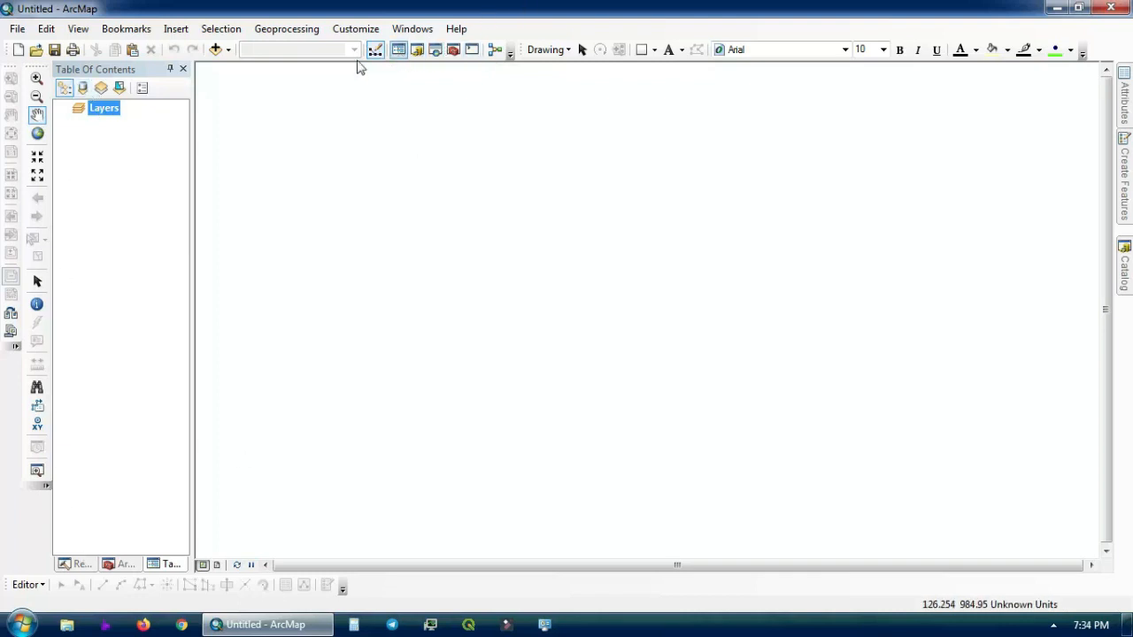
Close the Table Of Contents window and reopen it.
left_click(183, 70)
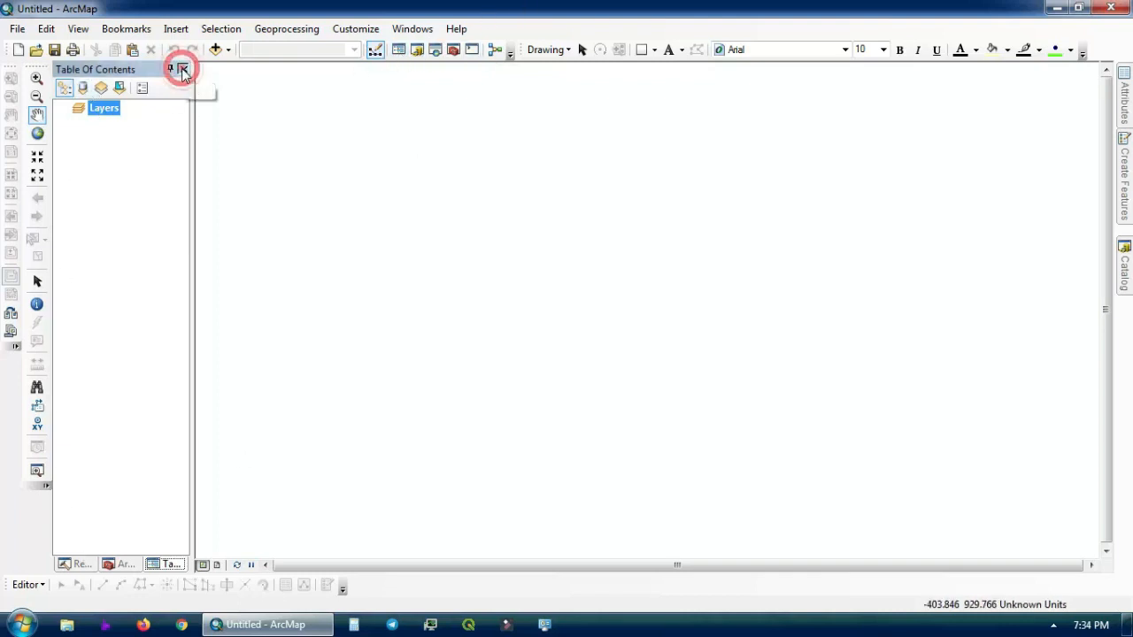
left_click(184, 70)
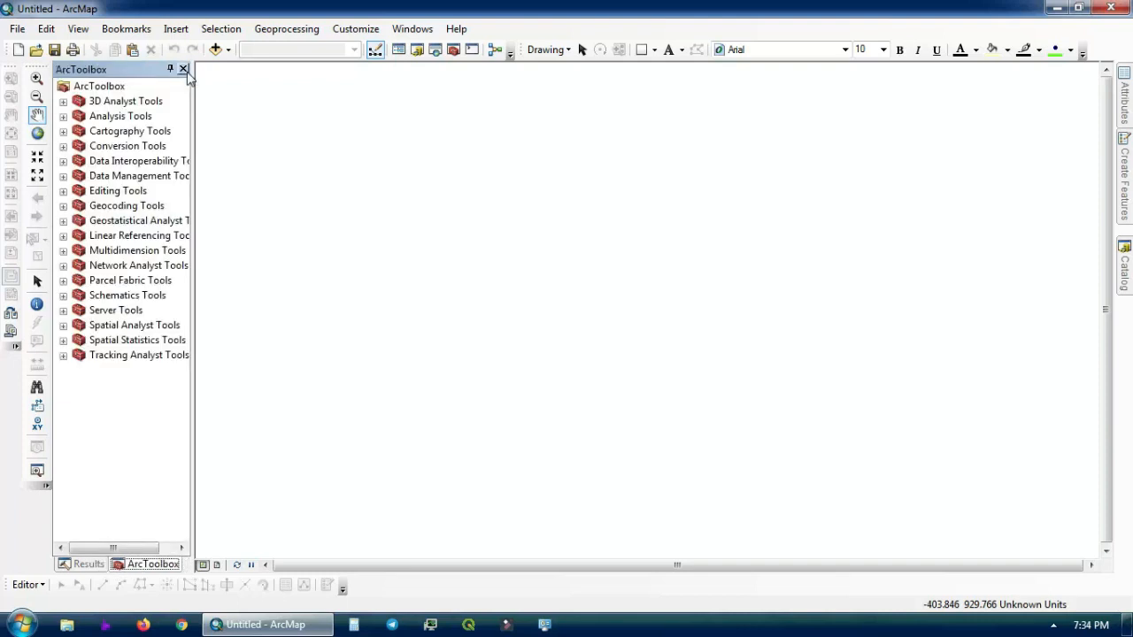
left_click(399, 51)
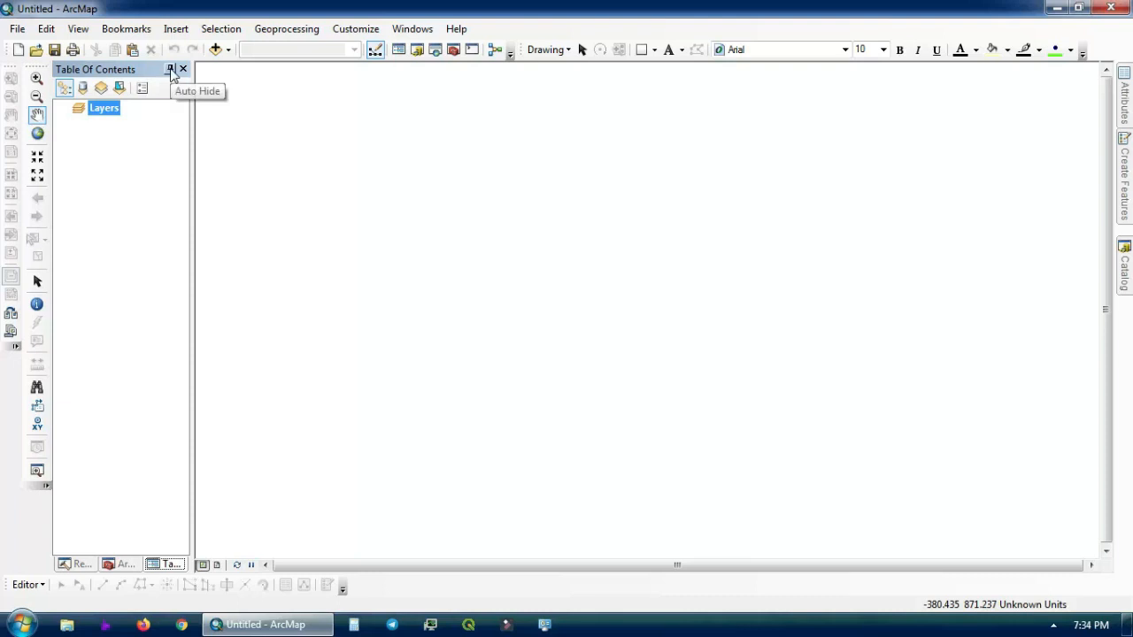
Dock the Catalog window with the Search window, set both to auto-hide, and bring up the Search window from its collapsed state.
left_click(418, 52)
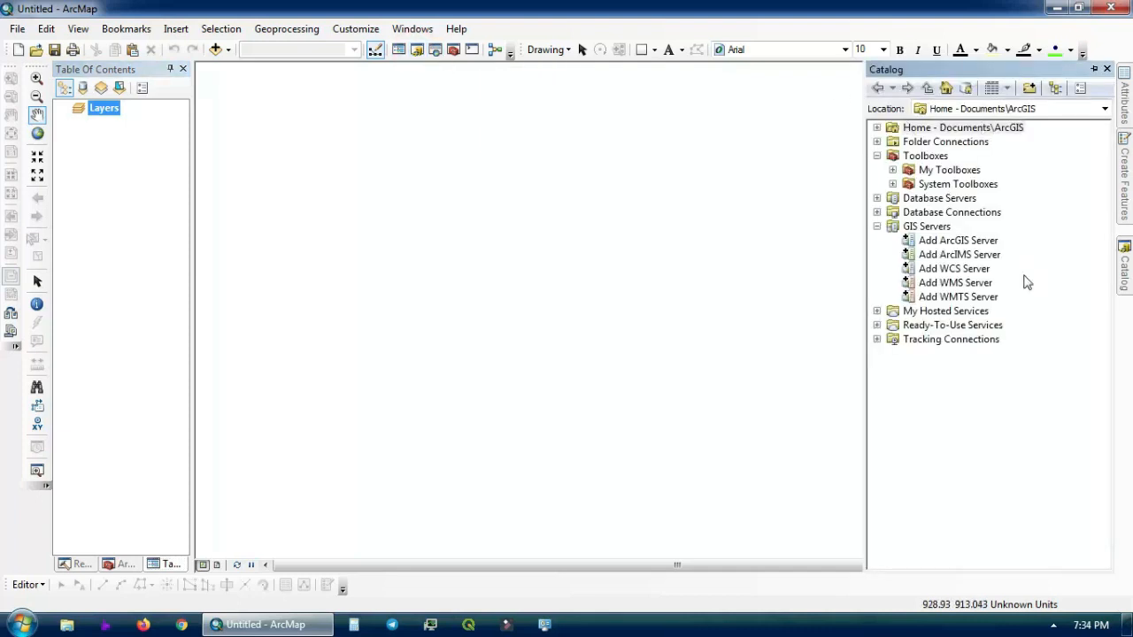
left_click(1095, 70)
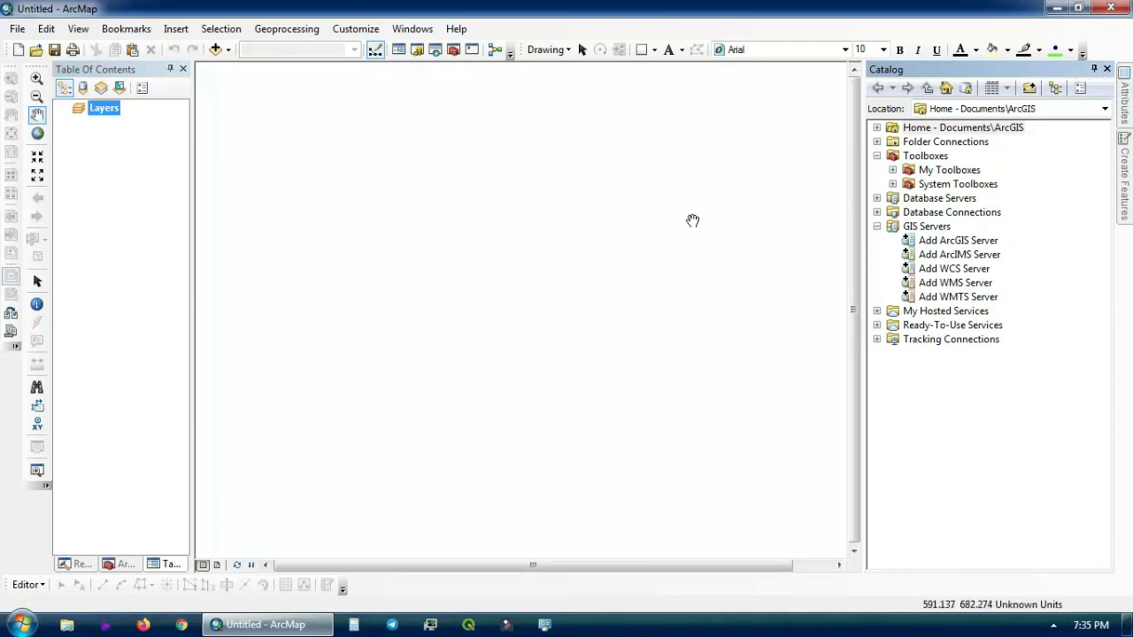
left_click(435, 51)
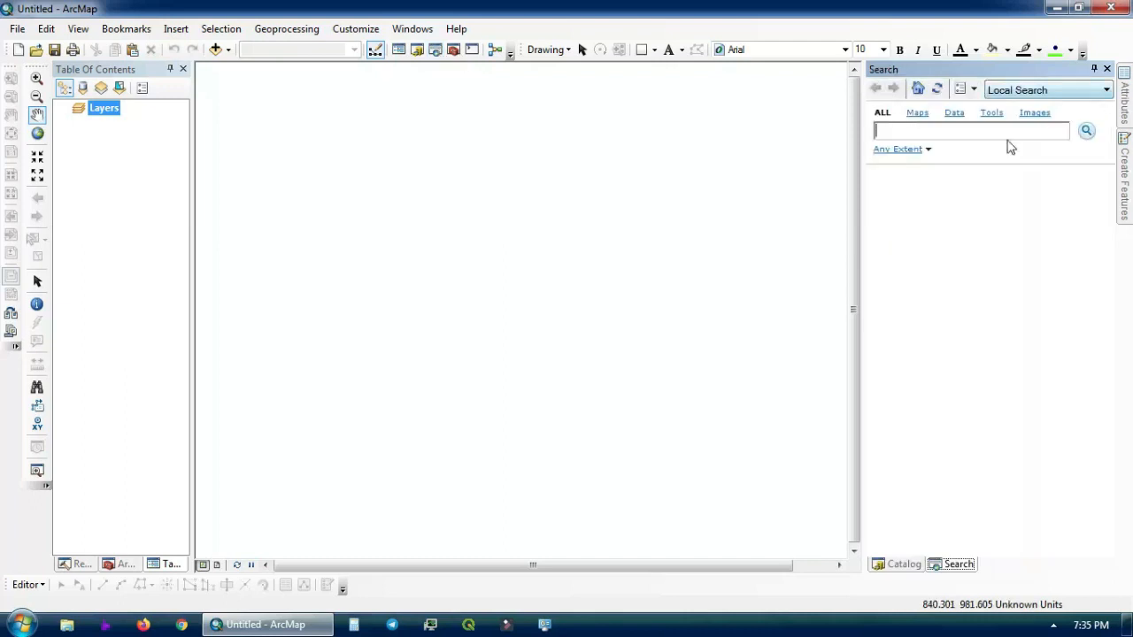
left_click(1094, 69)
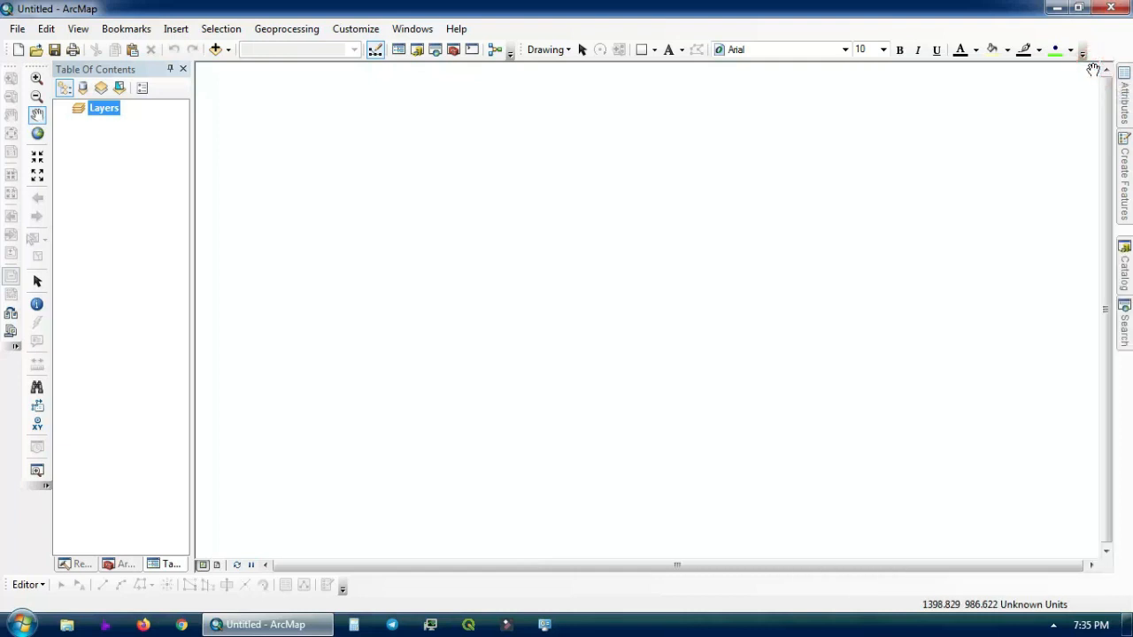
left_click(1125, 324)
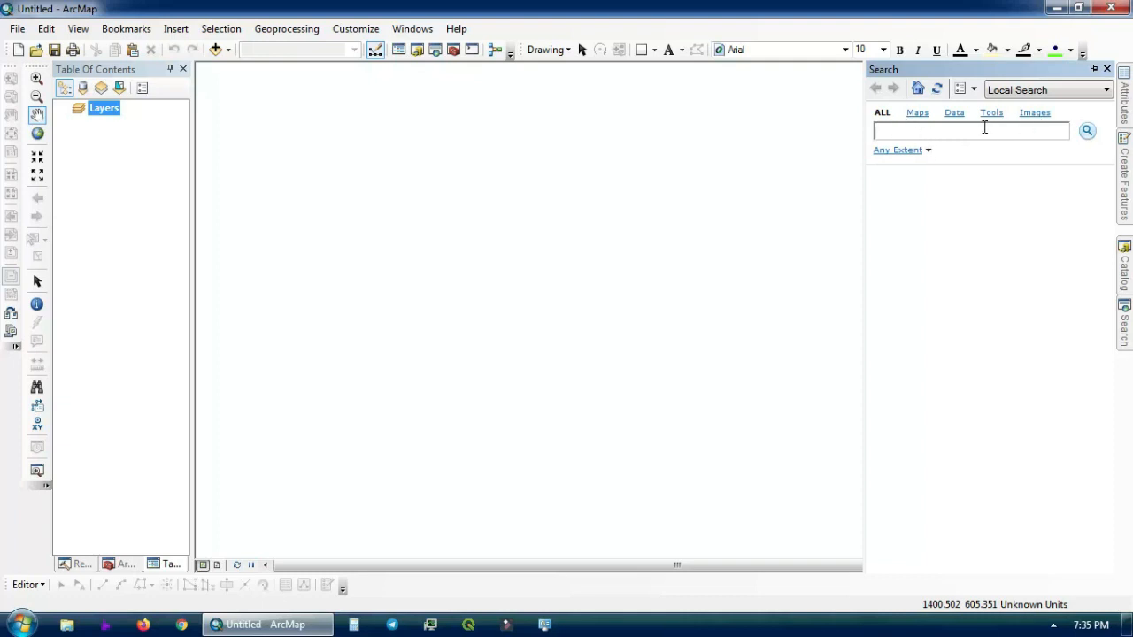
Show the ArcToolbox window and explore Cartography Tools and Conversion Tools, including the Excel, From GPS, From KML, From Raster and From WFS toolsets.
left_click(453, 50)
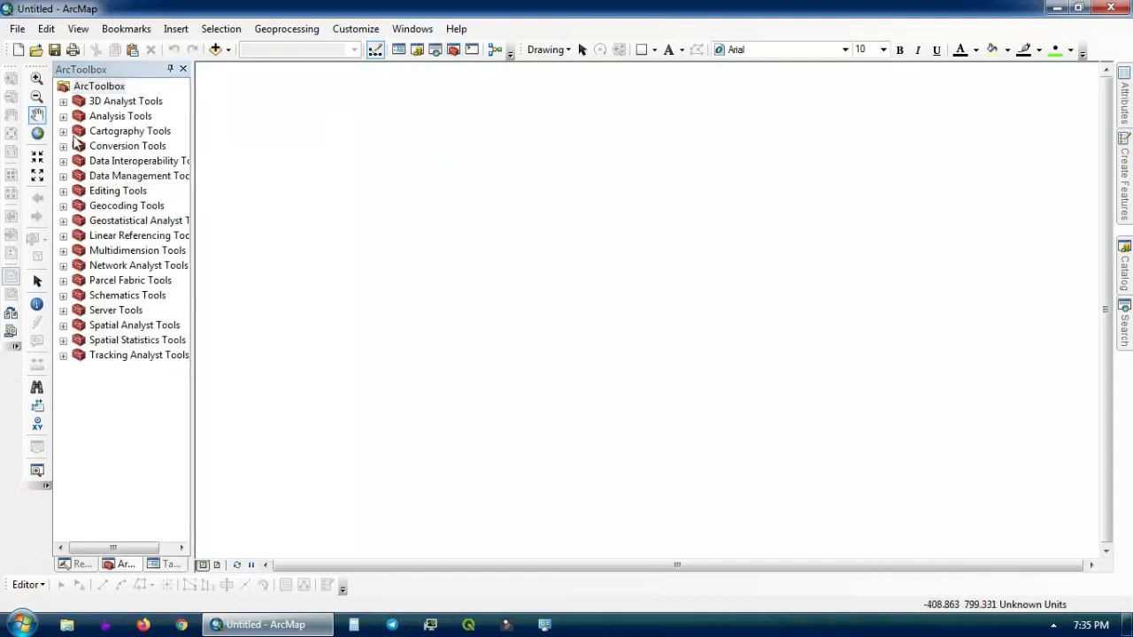
left_click(63, 131)
left_click(63, 266)
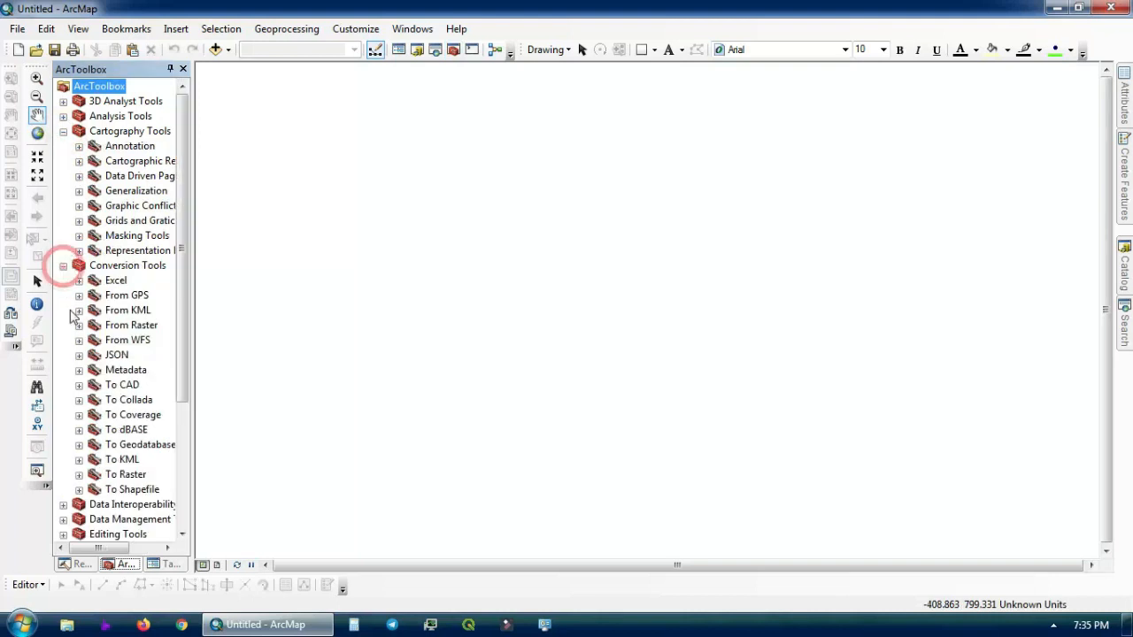
left_click(78, 281)
left_click(79, 325)
left_click(79, 355)
left_click(79, 385)
left_click(79, 490)
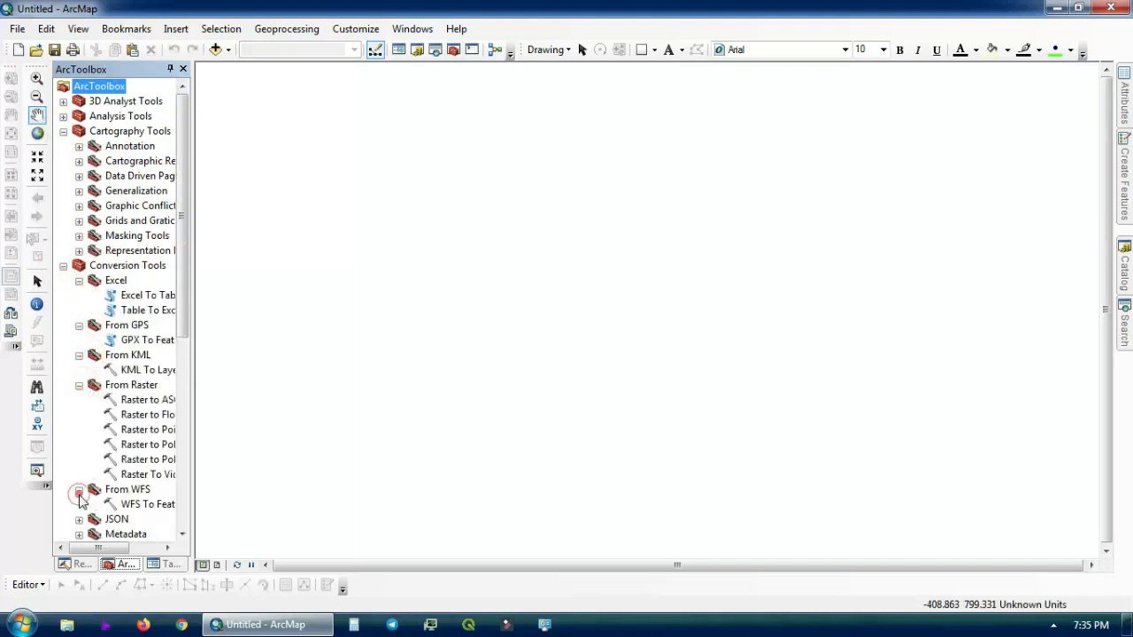
Collapse the expanded Conversion Tools and Cartography Tools toolboxes, and show the Search window briefly before hiding it again.
left_click(79, 385)
left_click(78, 355)
left_click(78, 324)
left_click(79, 281)
left_click(62, 266)
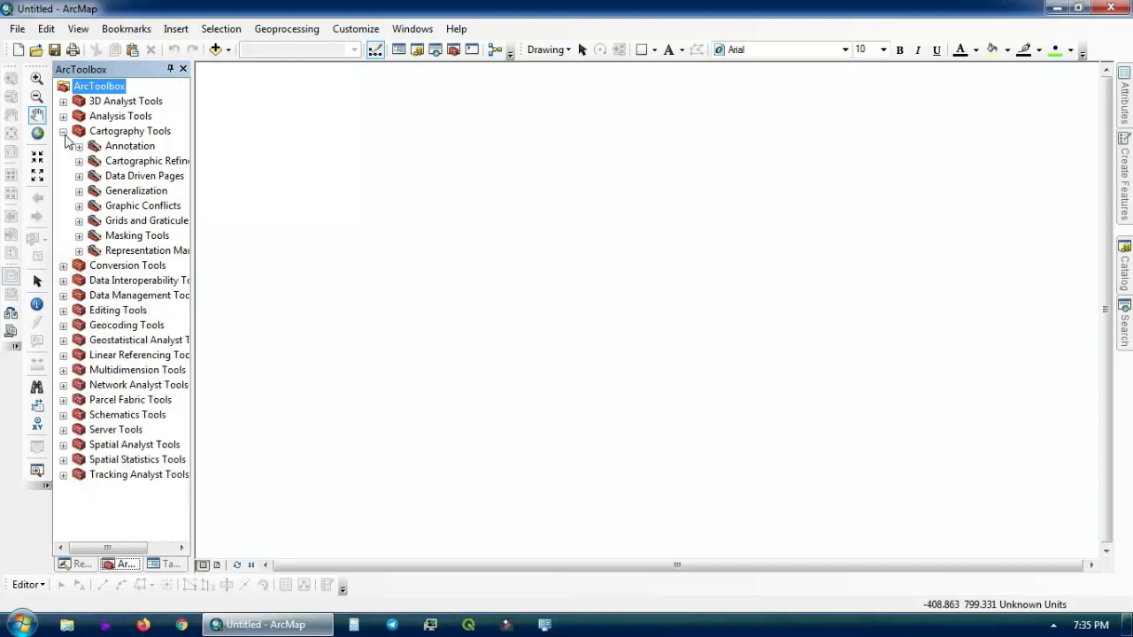
left_click(63, 131)
left_click(1130, 345)
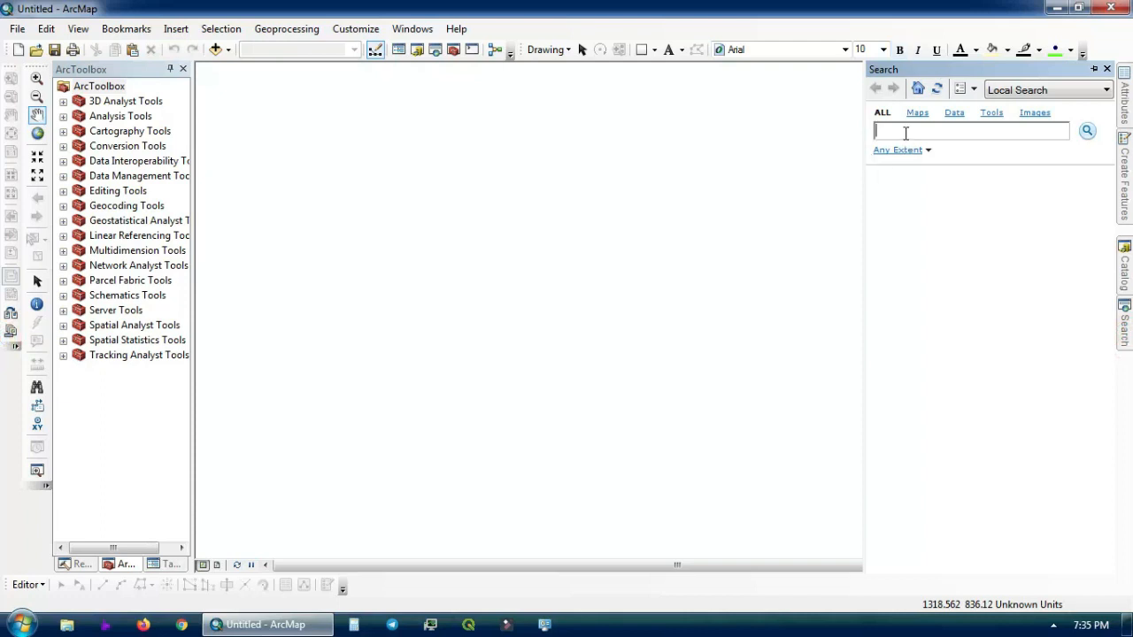
left_click(1096, 70)
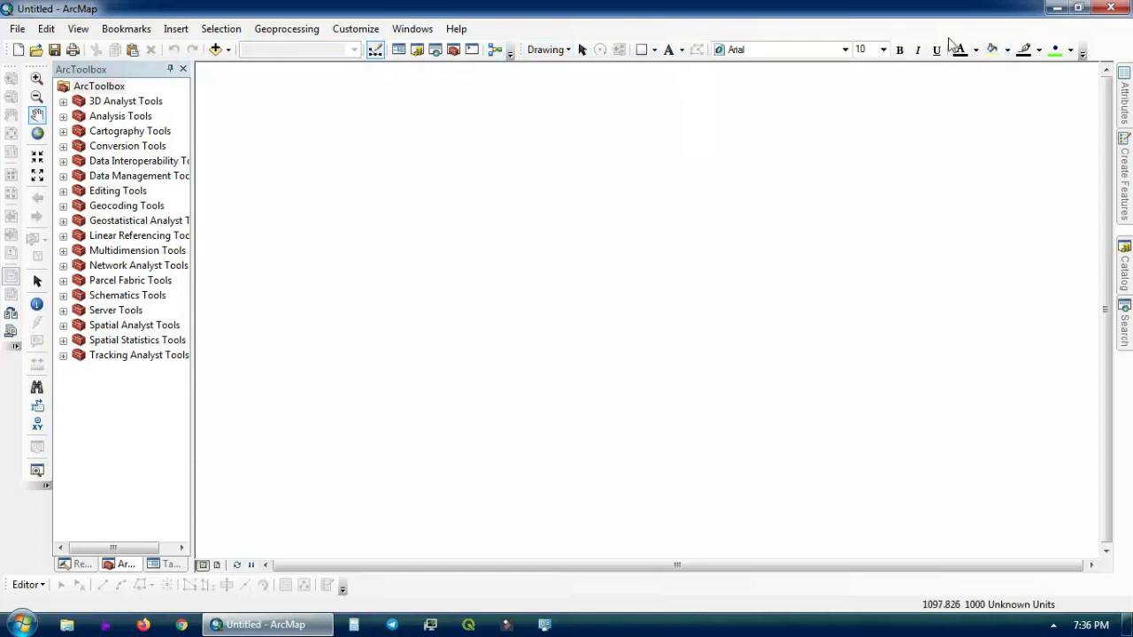
Review the Drawing commands, the graphic shapes from Rectangle to Marker, and the available text types.
left_click(559, 53)
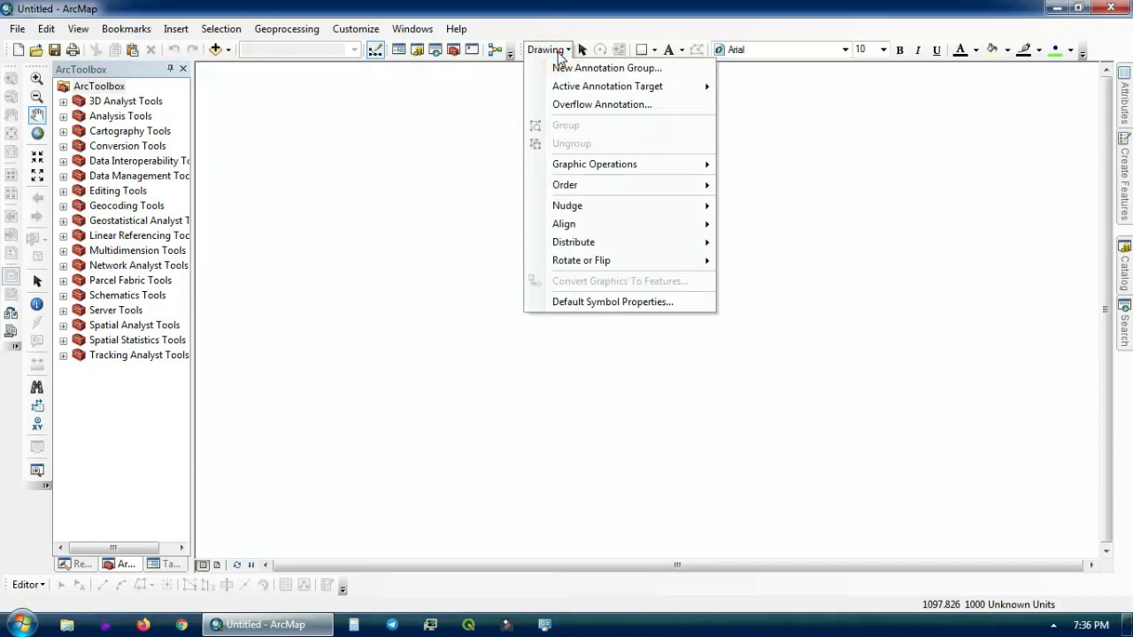
left_click(581, 51)
left_click(654, 50)
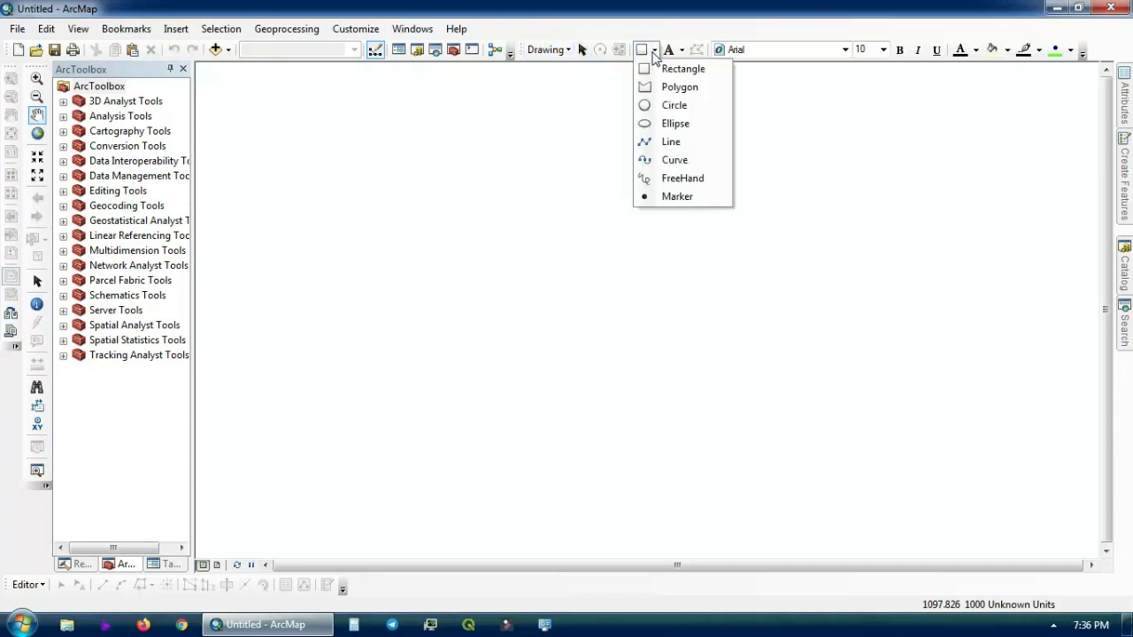
left_click(657, 52)
left_click(656, 52)
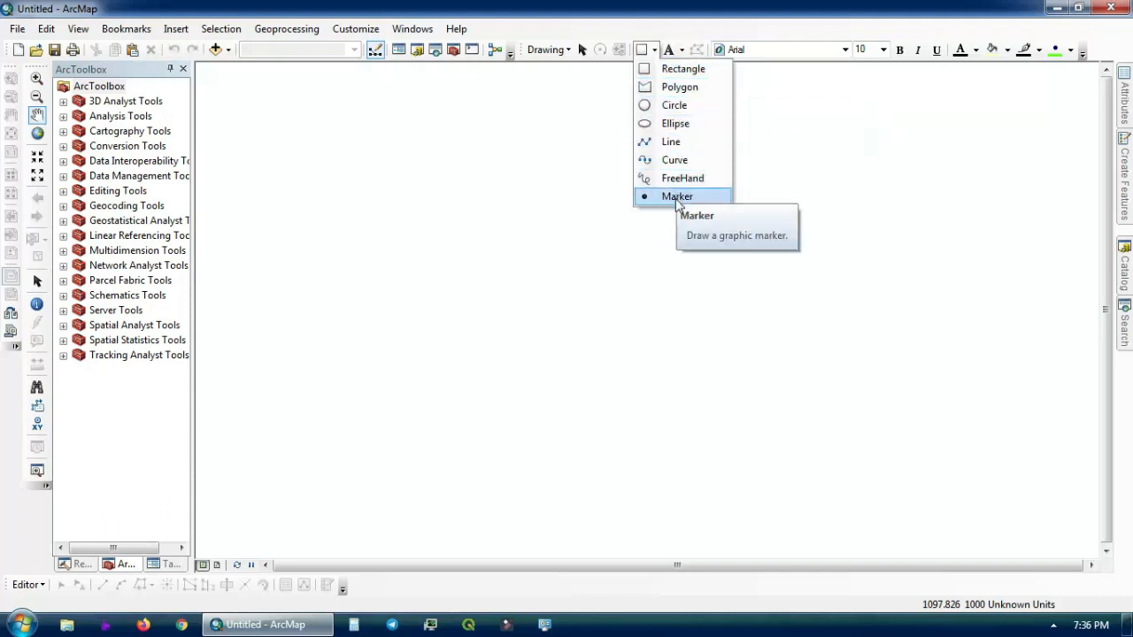
left_click(671, 53)
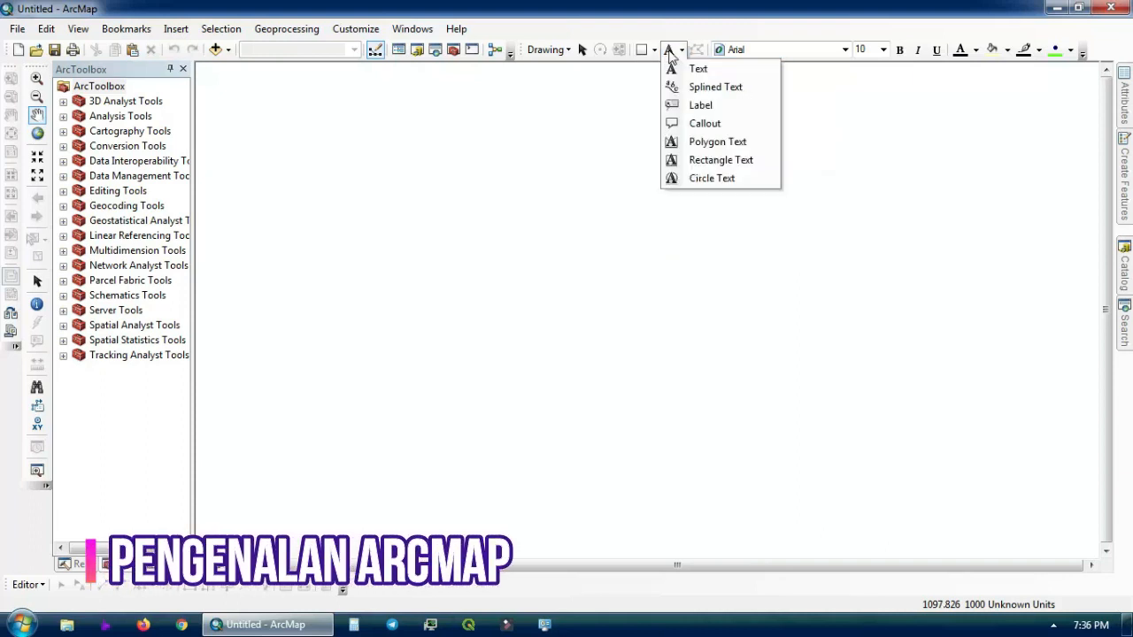
Place the text "latihan" on the empty map and delete it.
left_click(669, 50)
left_click(612, 154)
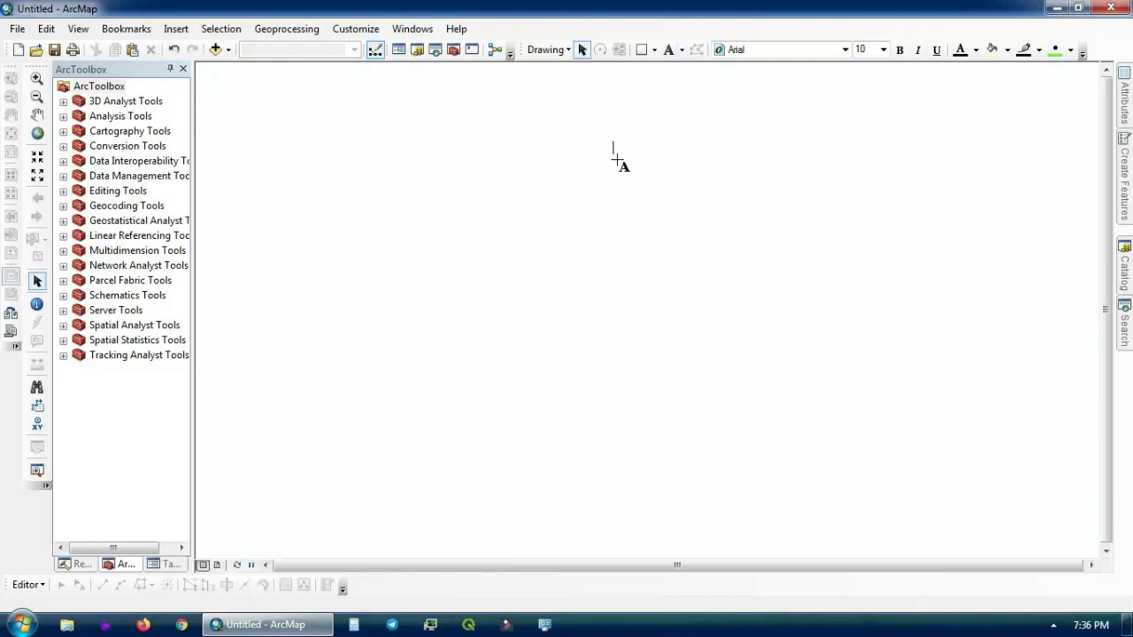
type("latihan")
left_click(627, 154)
key("Delete")
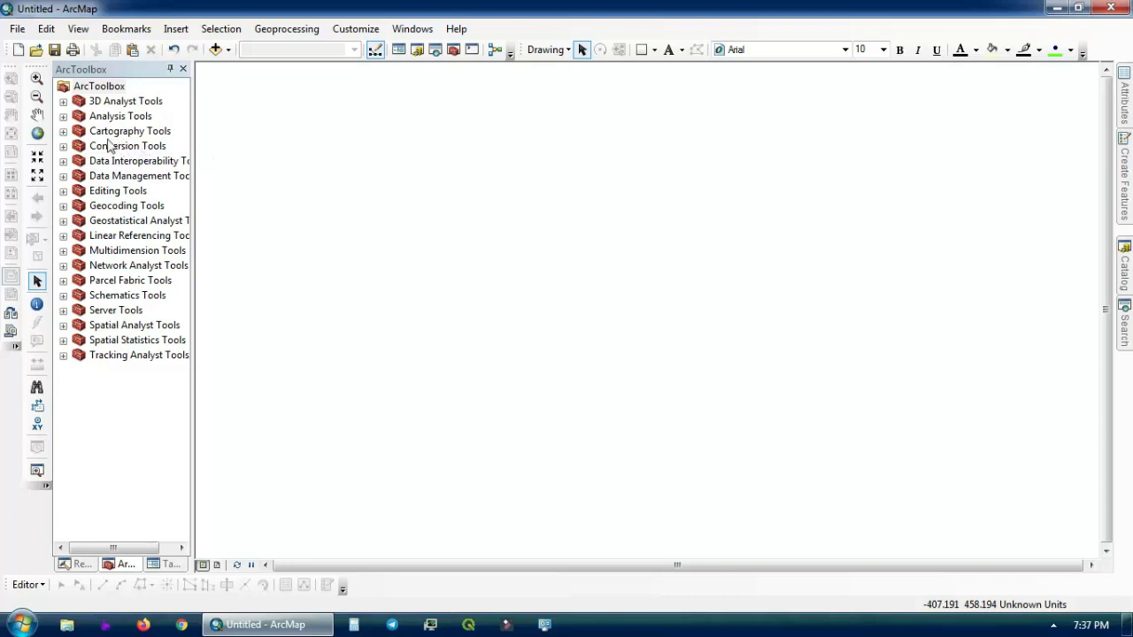
Switch between the Table Of Contents and ArcToolbox windows, ending on the Table Of Contents.
left_click(171, 565)
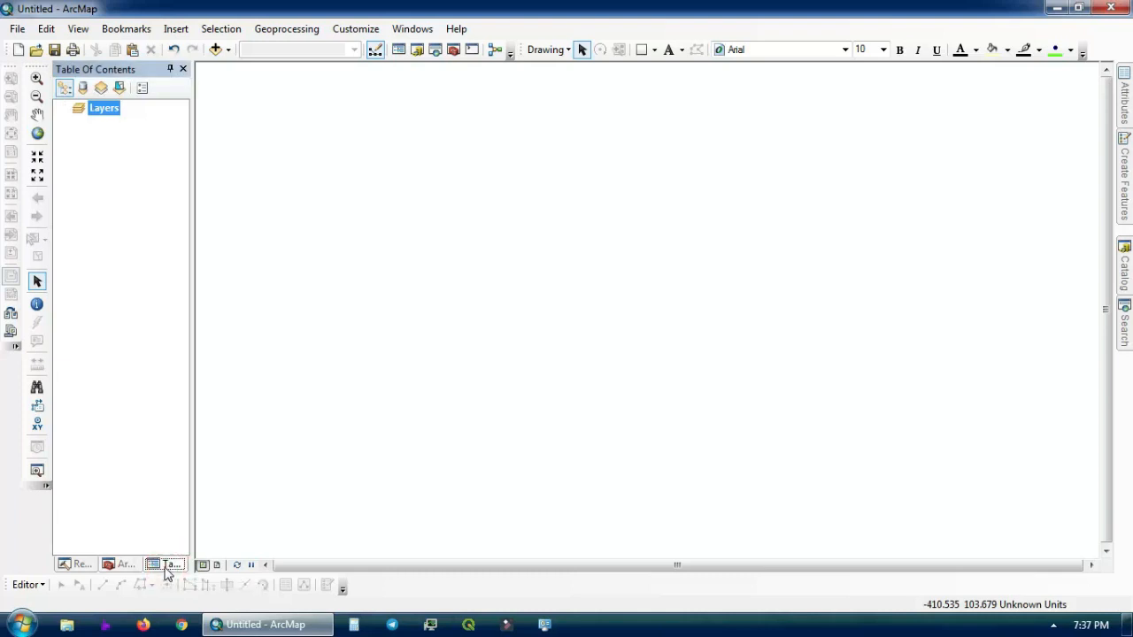
mouse_move(122, 564)
left_mouse_down()
mouse_move(420, 430)
mouse_move(624, 479)
mouse_move(131, 567)
left_mouse_up()
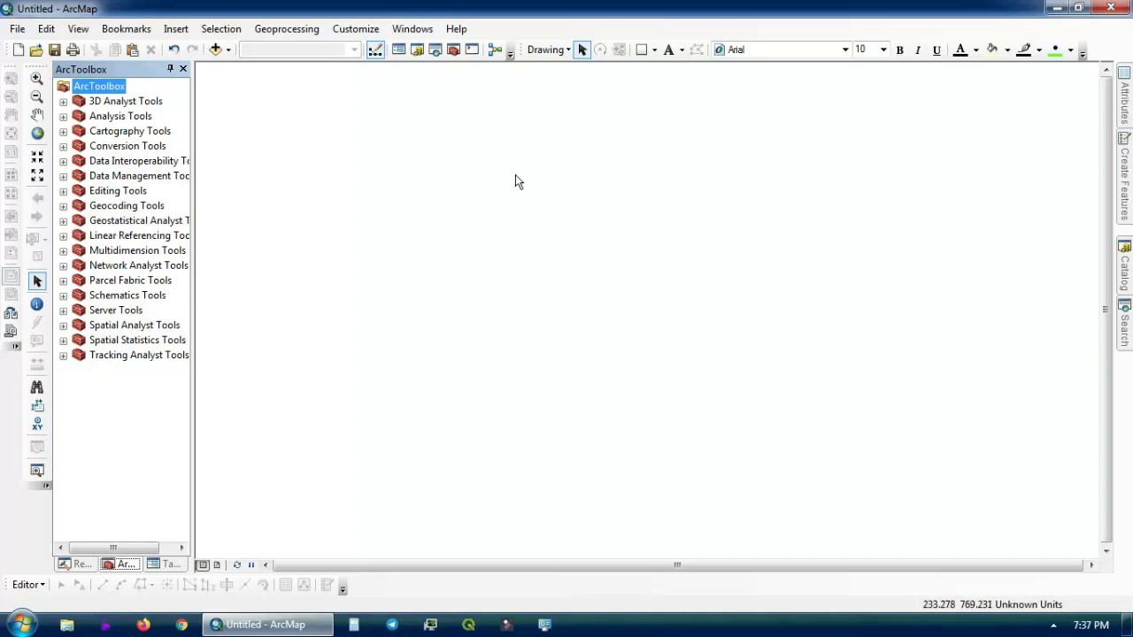
left_click(162, 565)
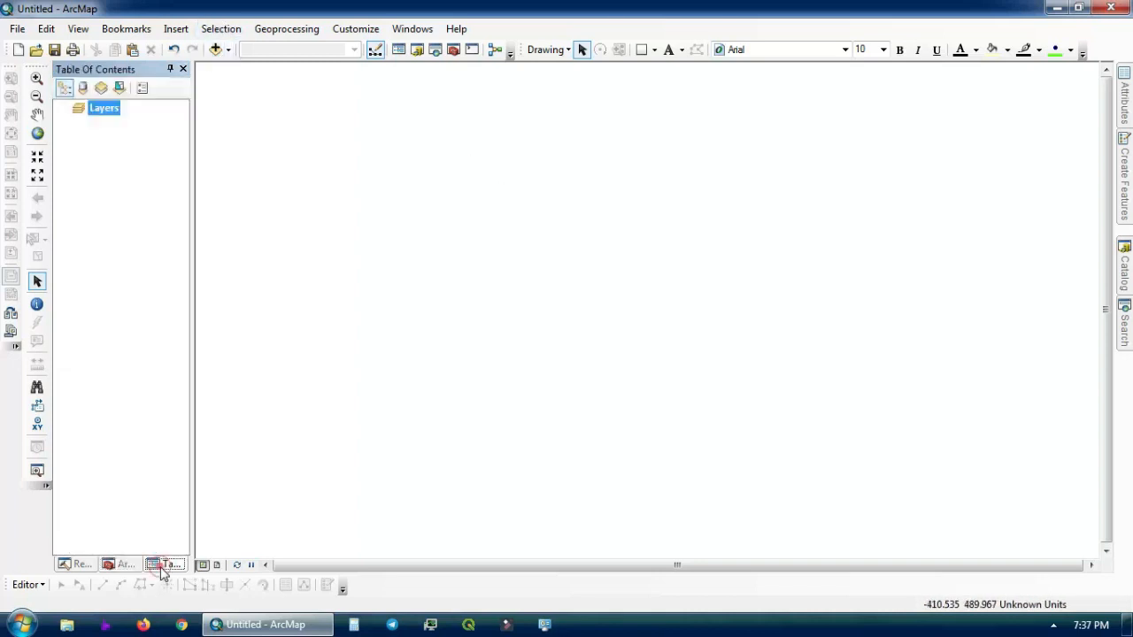
Start adding data, browse to G:\, and look through the drives available for a folder connection without connecting one.
left_click(216, 50)
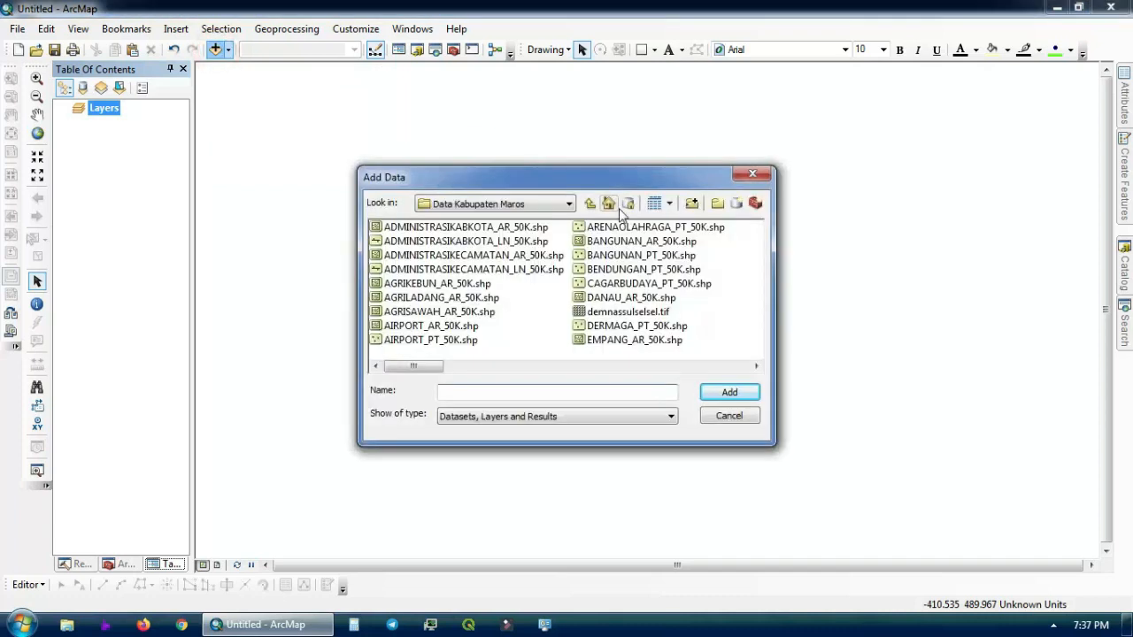
left_click(569, 204)
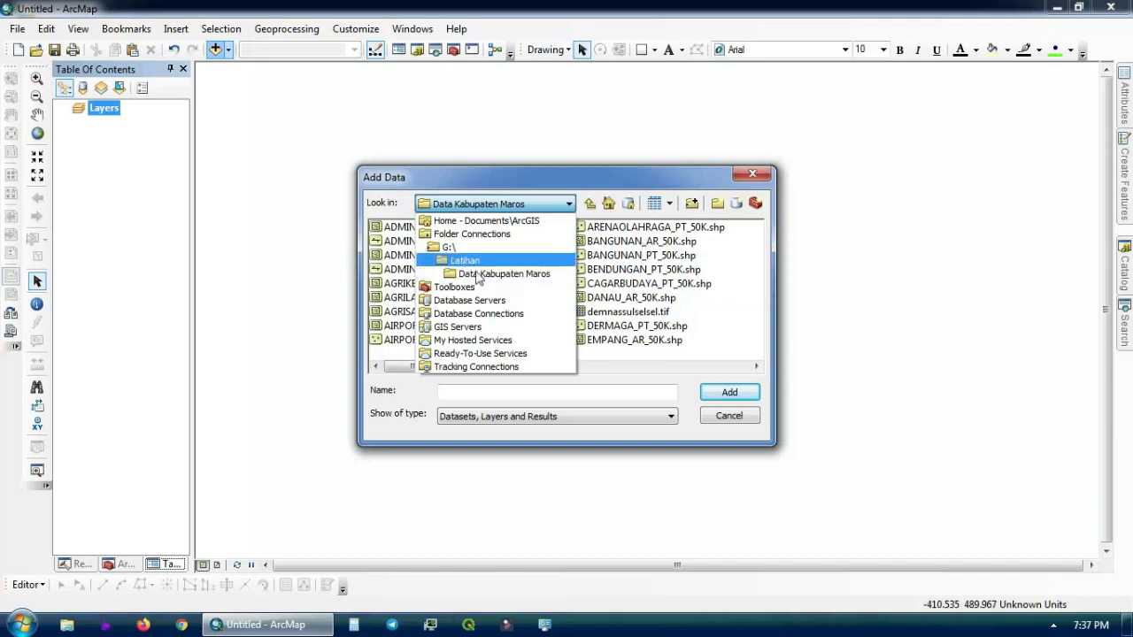
left_click(448, 248)
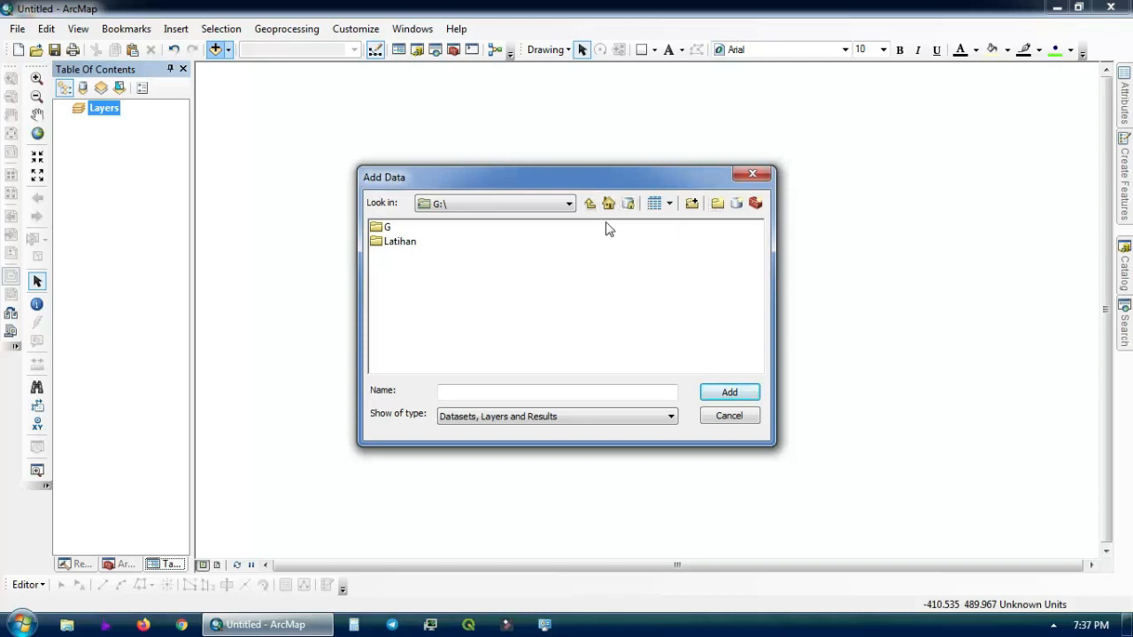
left_click(692, 203)
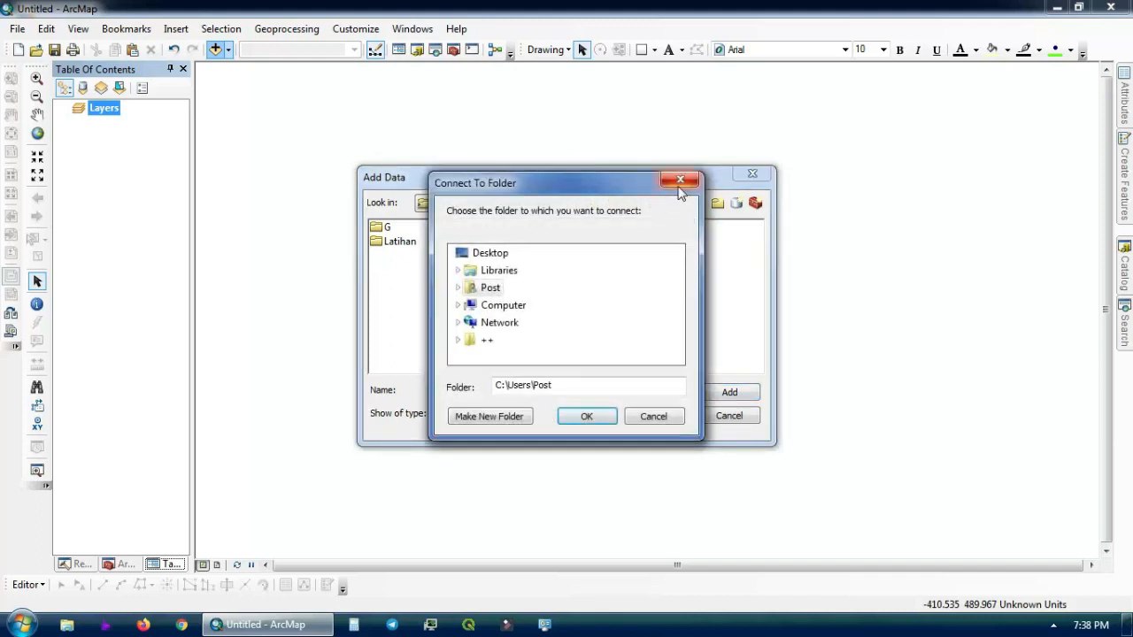
left_click(458, 305)
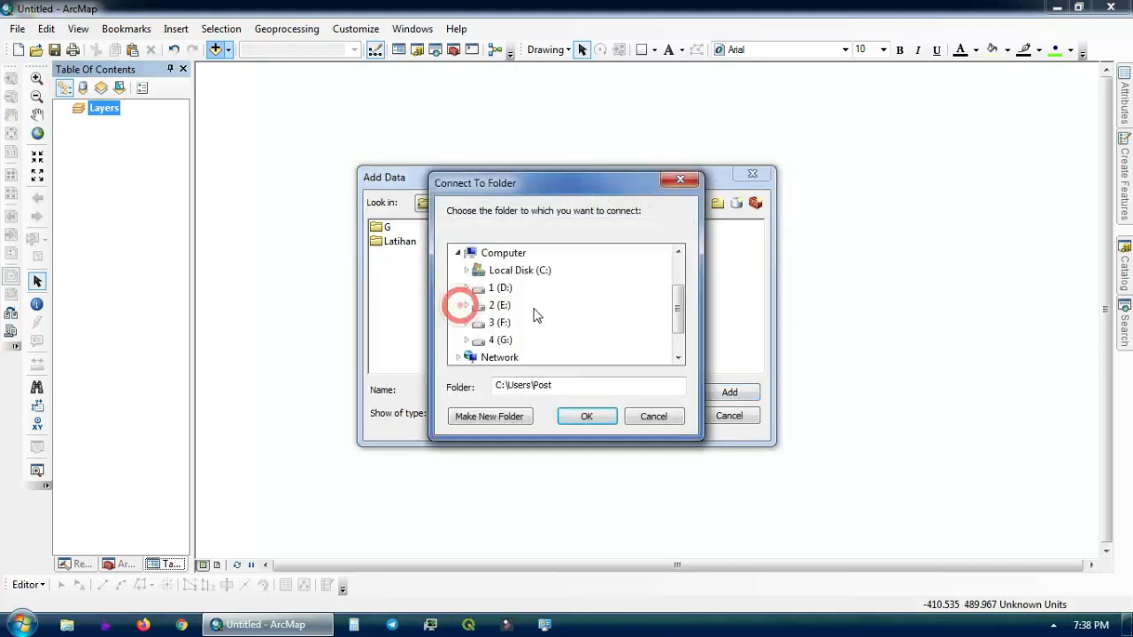
left_click(682, 181)
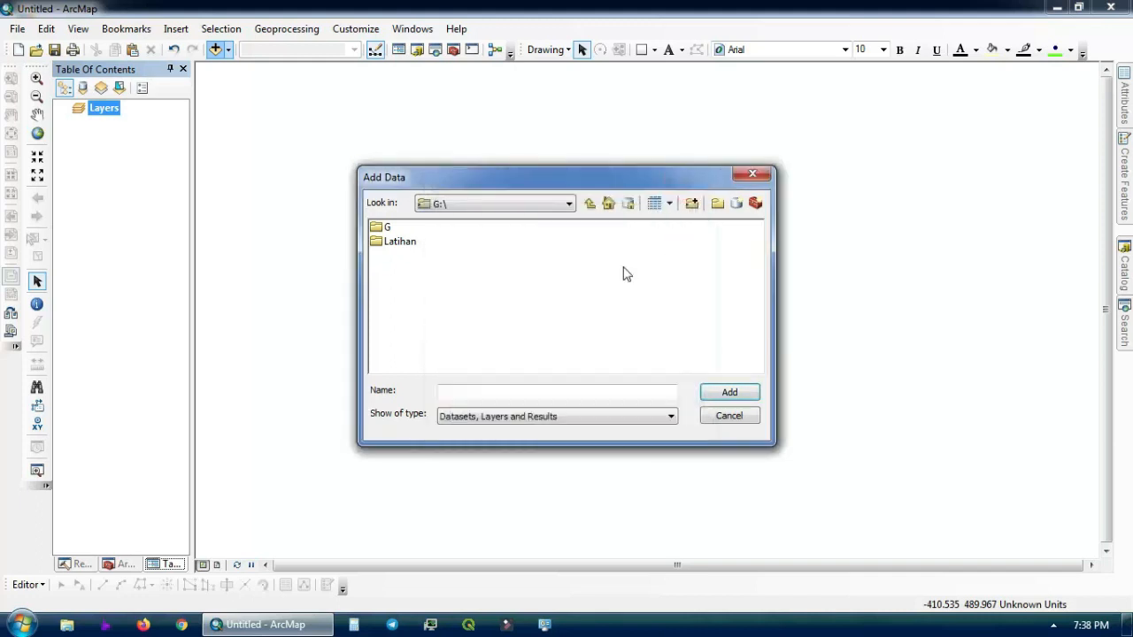
Add the shapefile SUNGAI_LN_50K.shp from the Data Kabupaten Maros folder inside Latihan to the map.
double_click(400, 245)
double_click(478, 258)
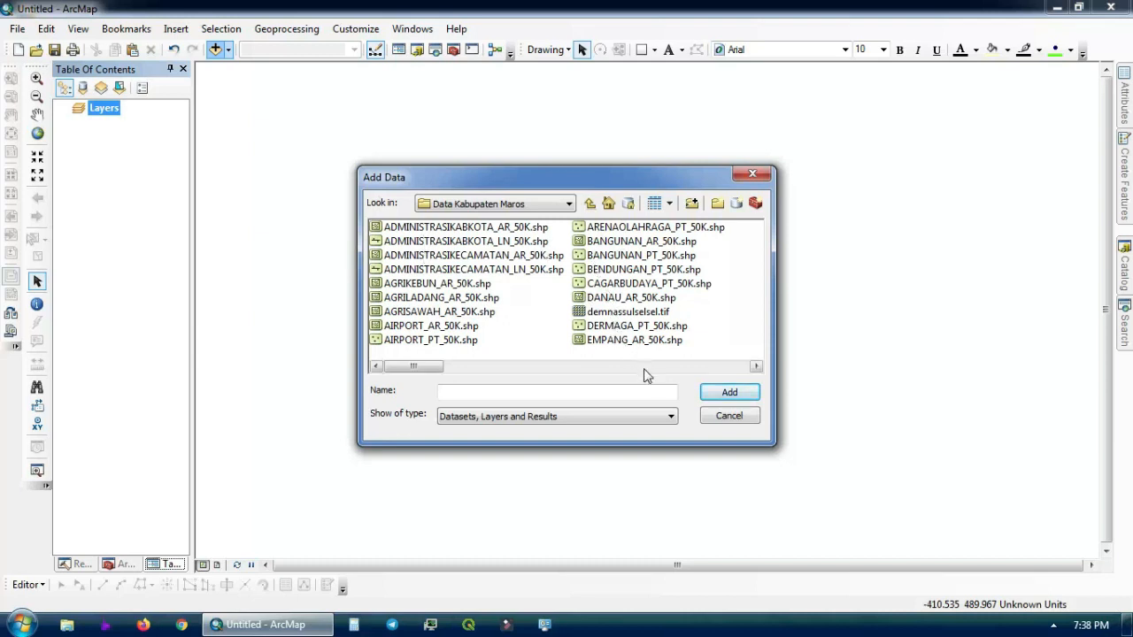
left_click(462, 366)
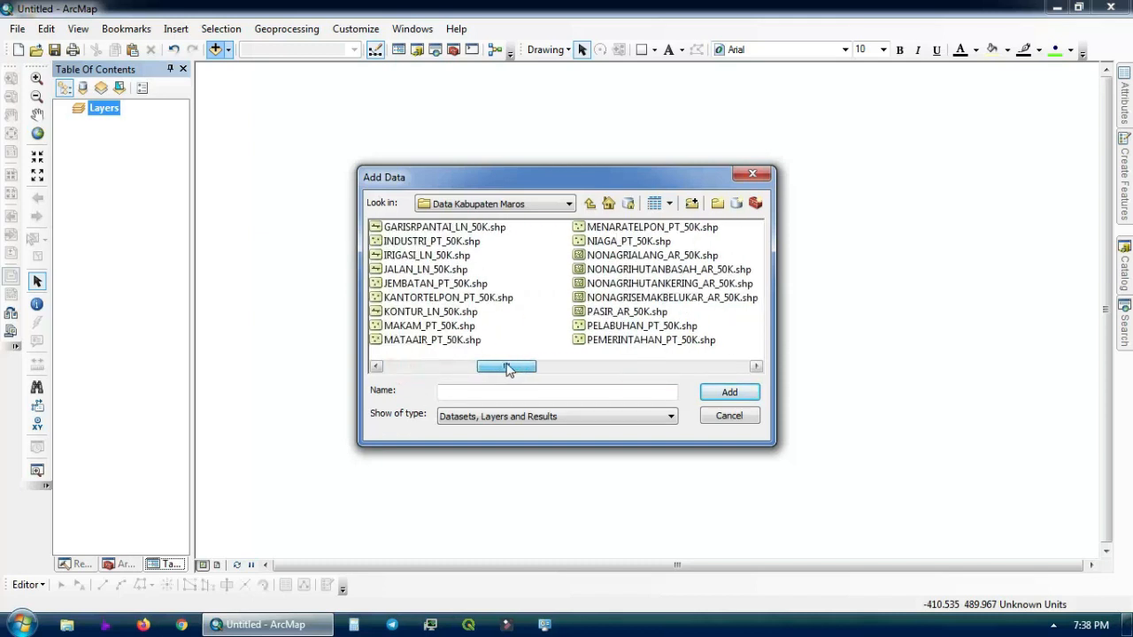
left_click(462, 367)
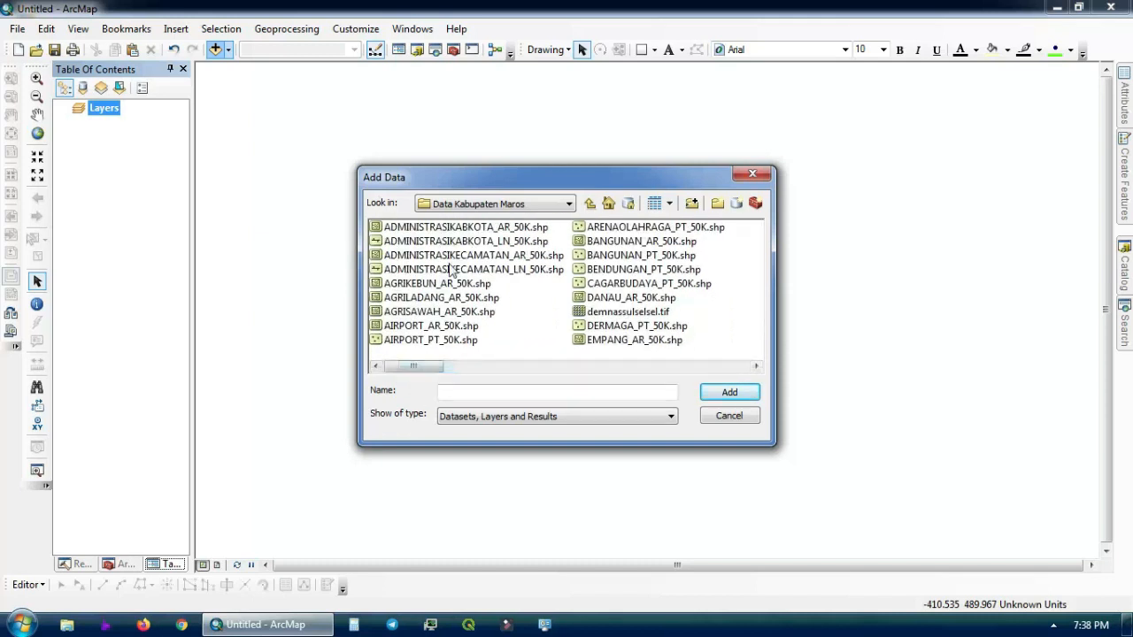
left_click(602, 367)
left_click(652, 366)
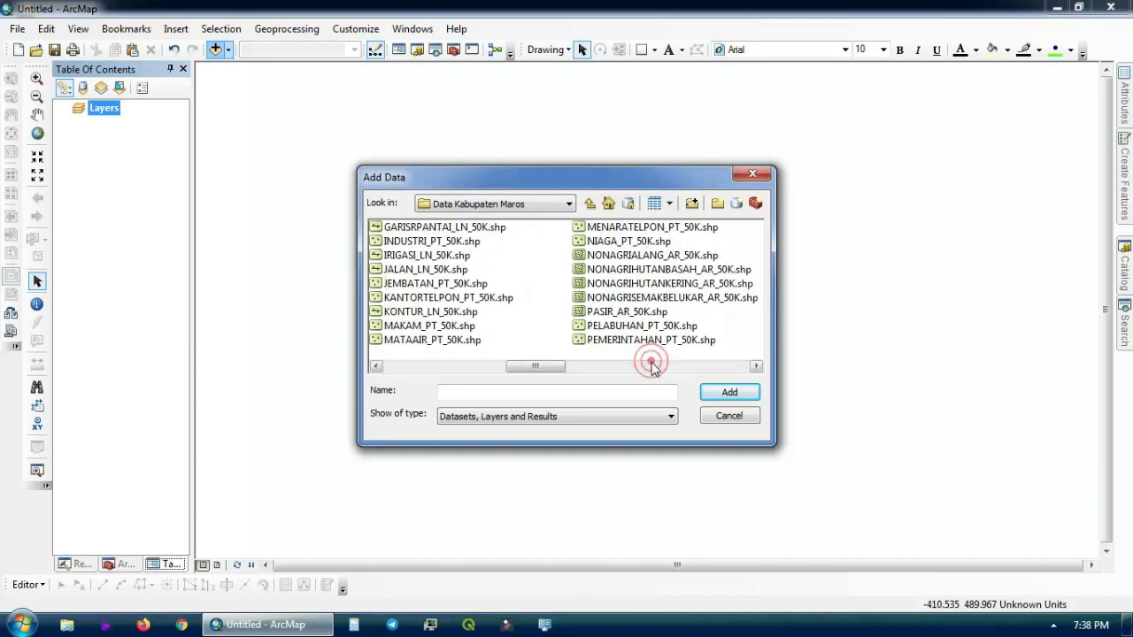
left_click(652, 367)
left_click(652, 366)
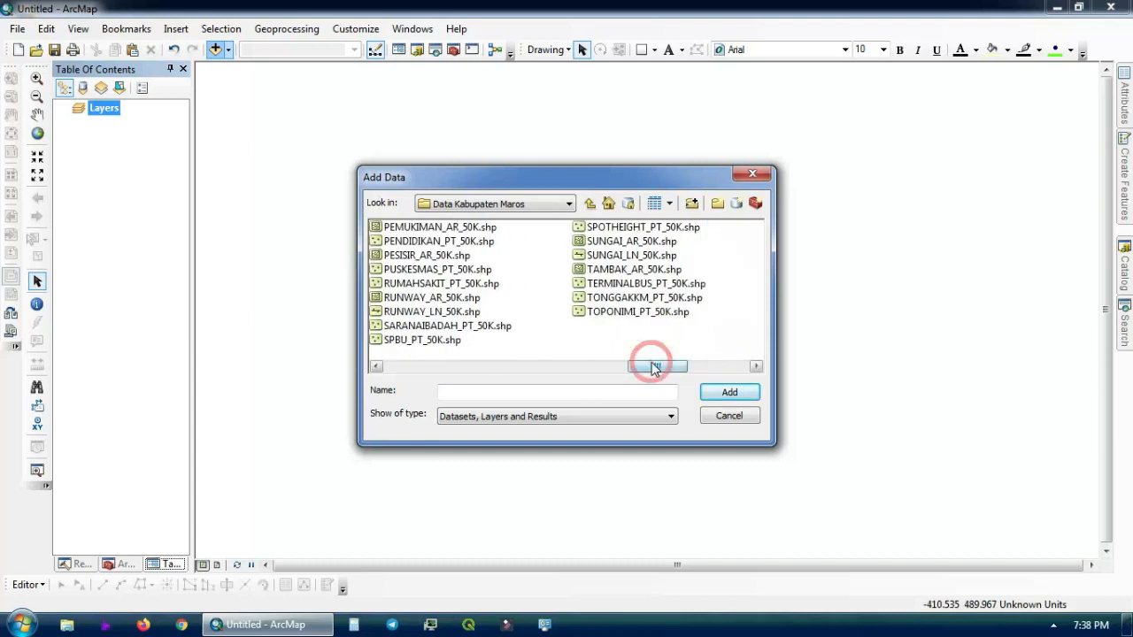
left_click(627, 255)
left_click(728, 396)
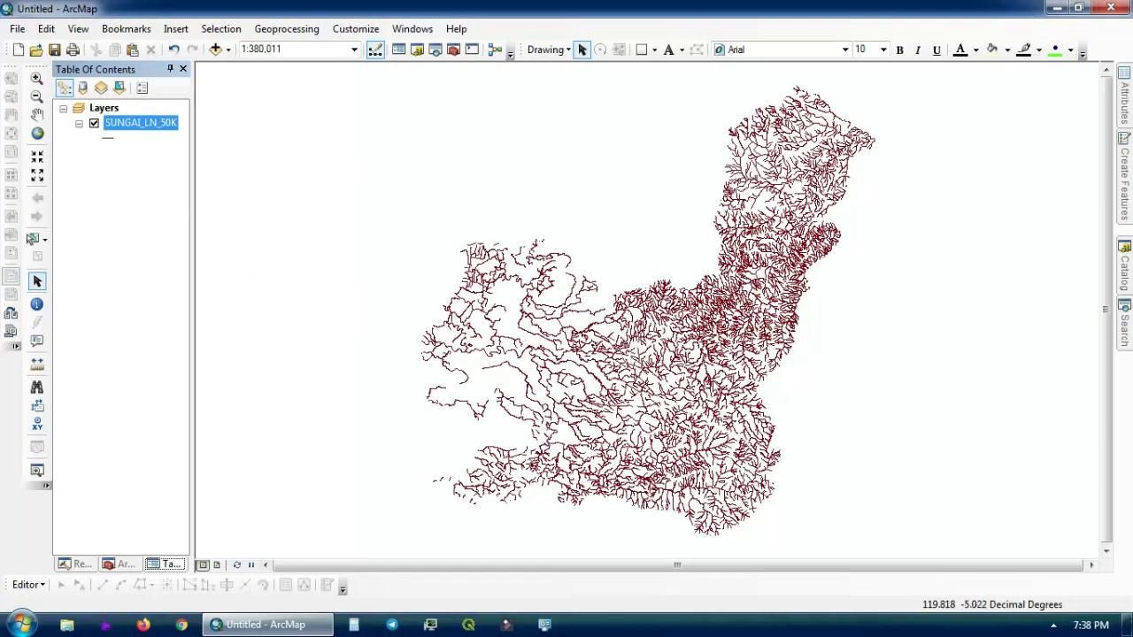
Add ADMINISTRASIKECAMATAN_AR_50K.shp to the map and dismiss the geographic coordinate system warning.
scroll(642, 407, "up", 3)
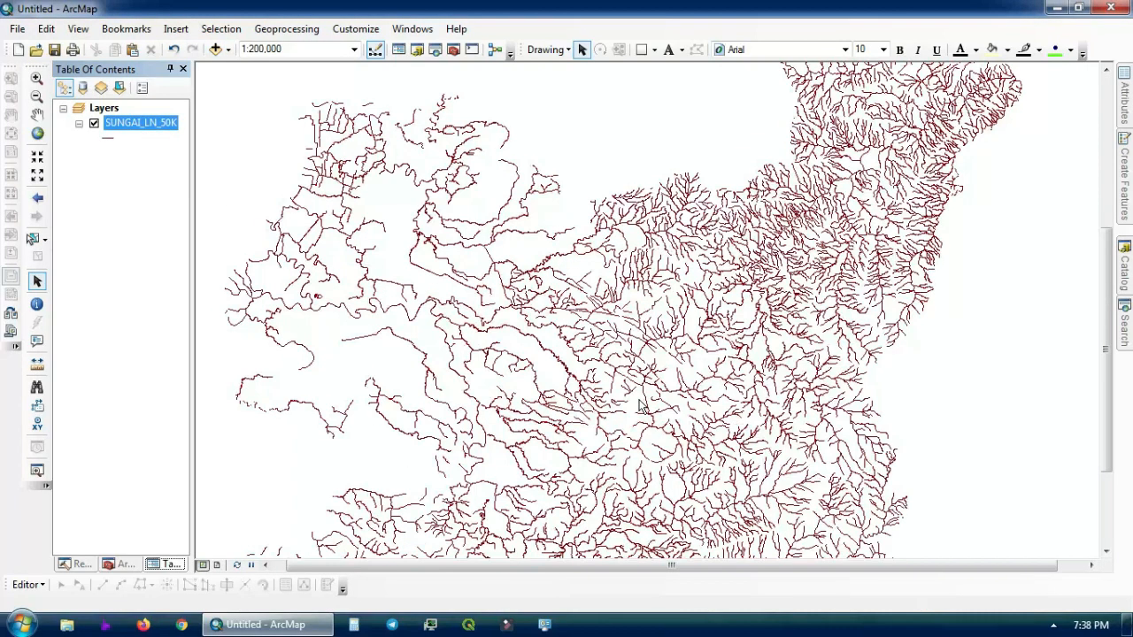
scroll(643, 407, "down", 2)
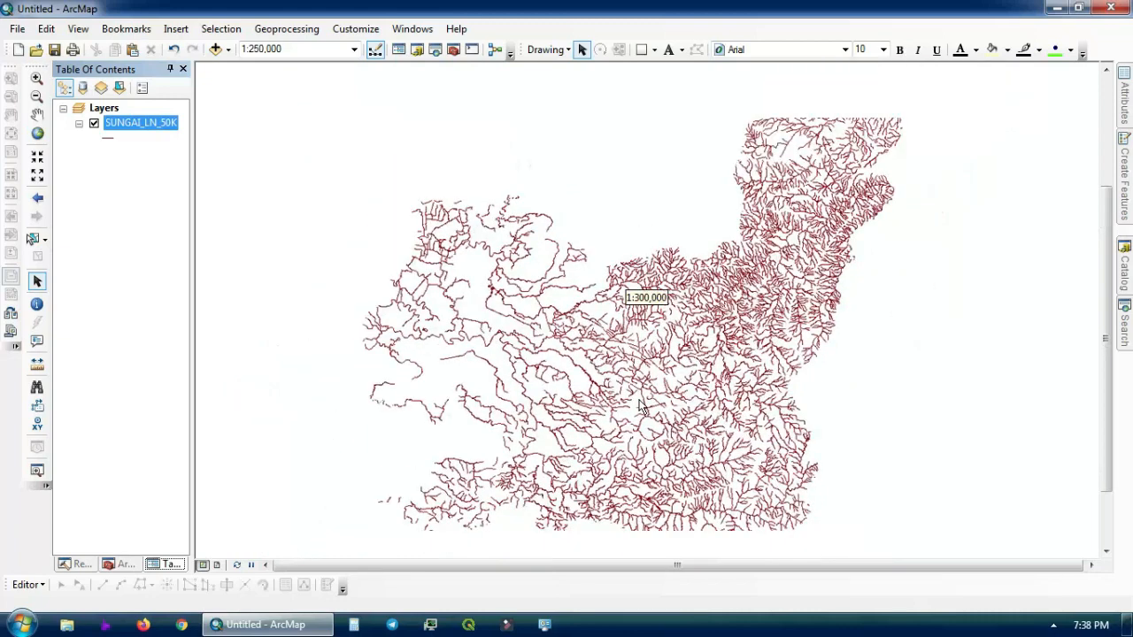
left_click(217, 49)
left_click(537, 325)
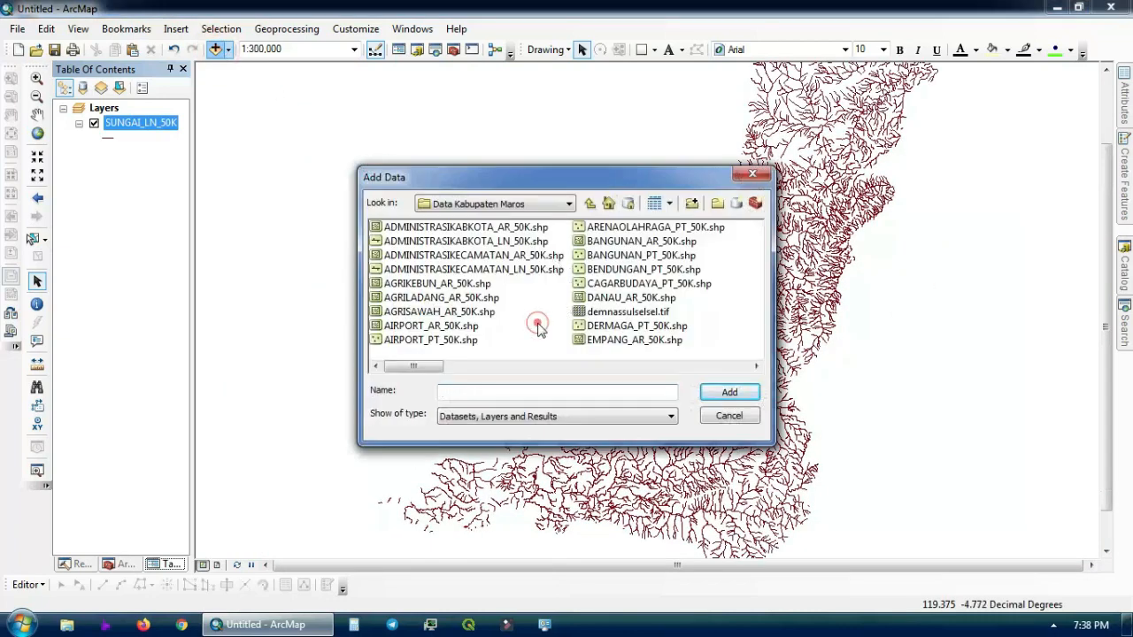
left_click(497, 256)
left_click(731, 399)
left_click(703, 461)
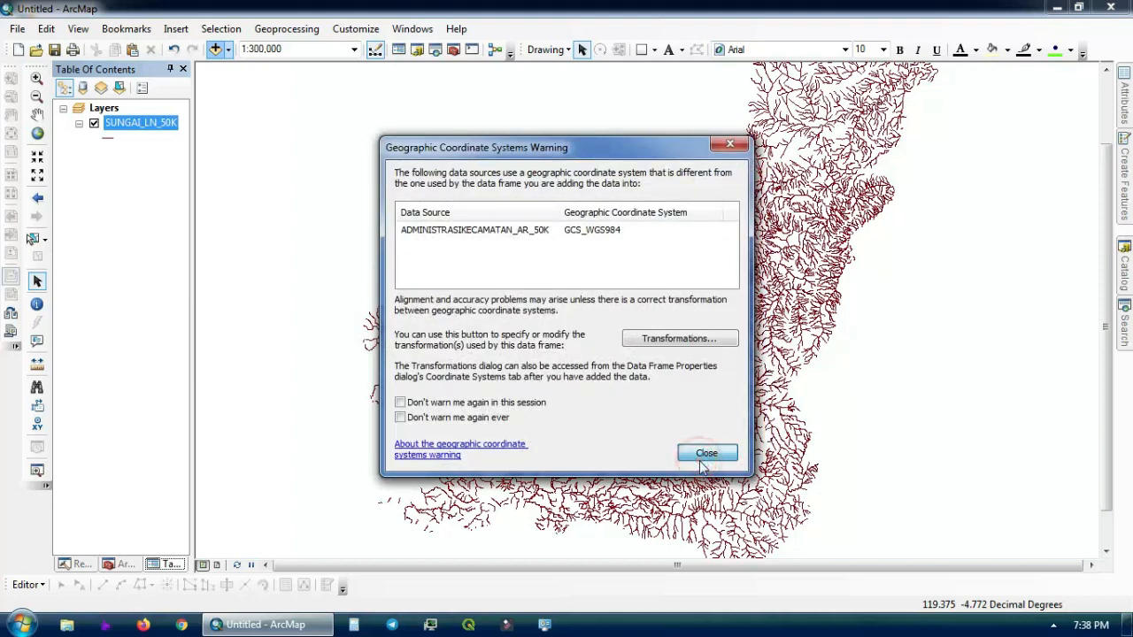
left_click(707, 453)
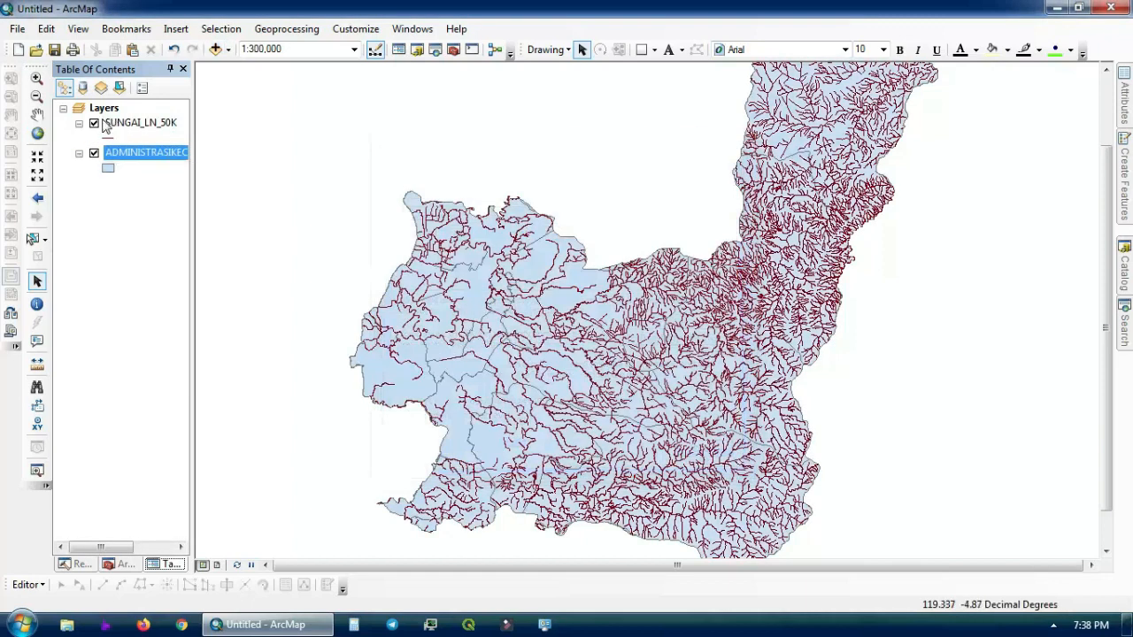
Toggle the visibility of the SUNGAI_LN_50K layer, leaving it hidden so only the district polygons are drawn.
left_click(94, 124)
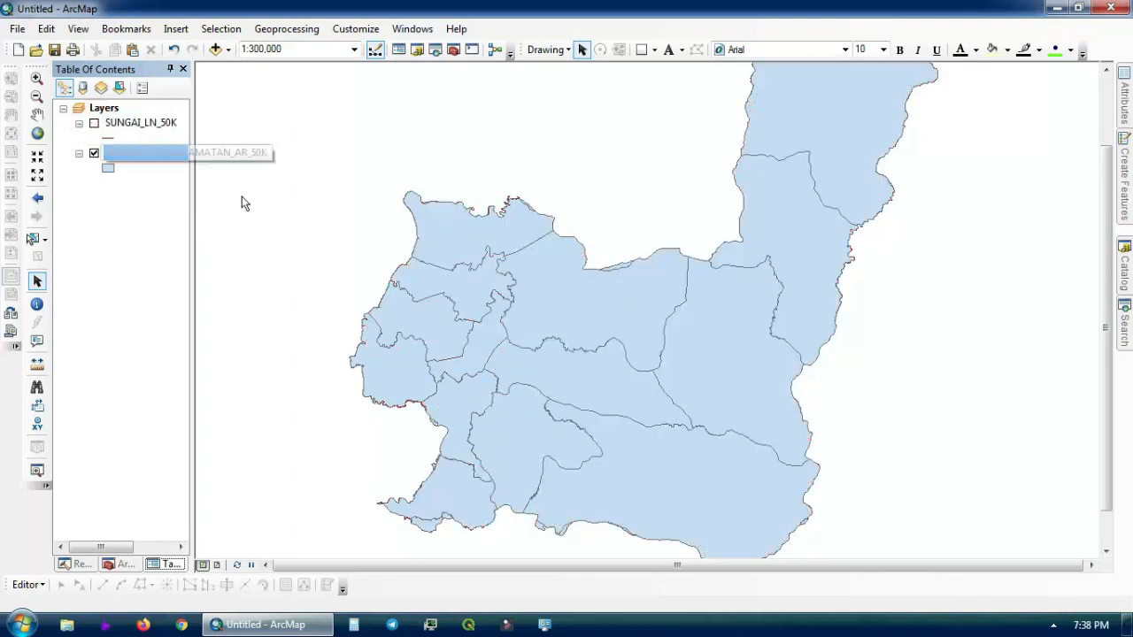
scroll(535, 390, "down", 1)
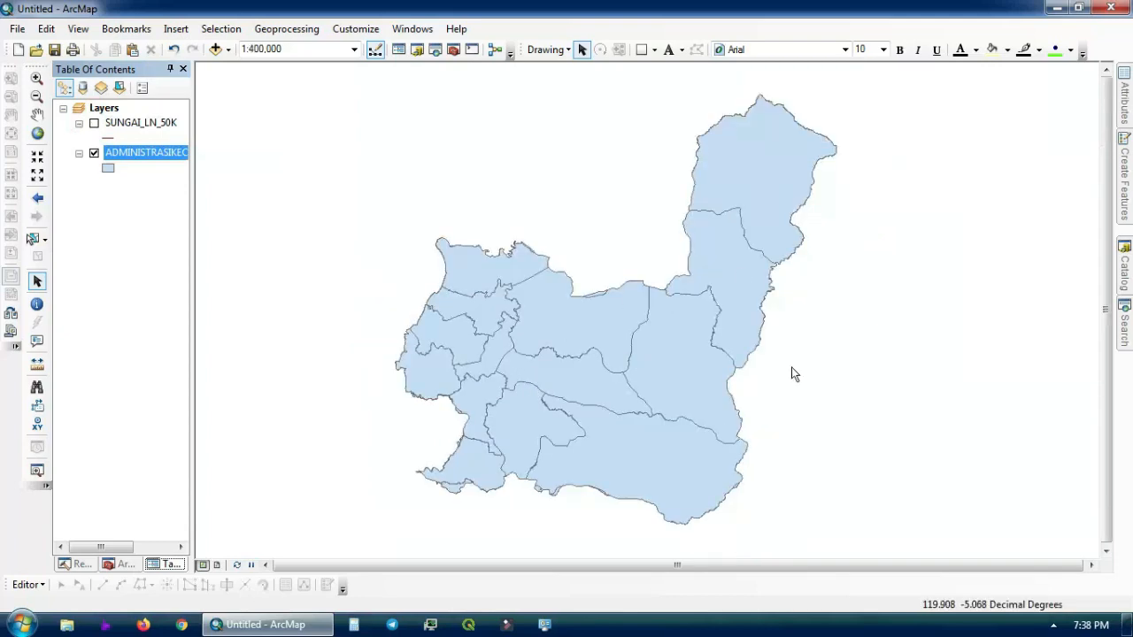
left_click(94, 124)
left_click(94, 124)
scroll(607, 467, "down", 1)
scroll(607, 466, "up", 1)
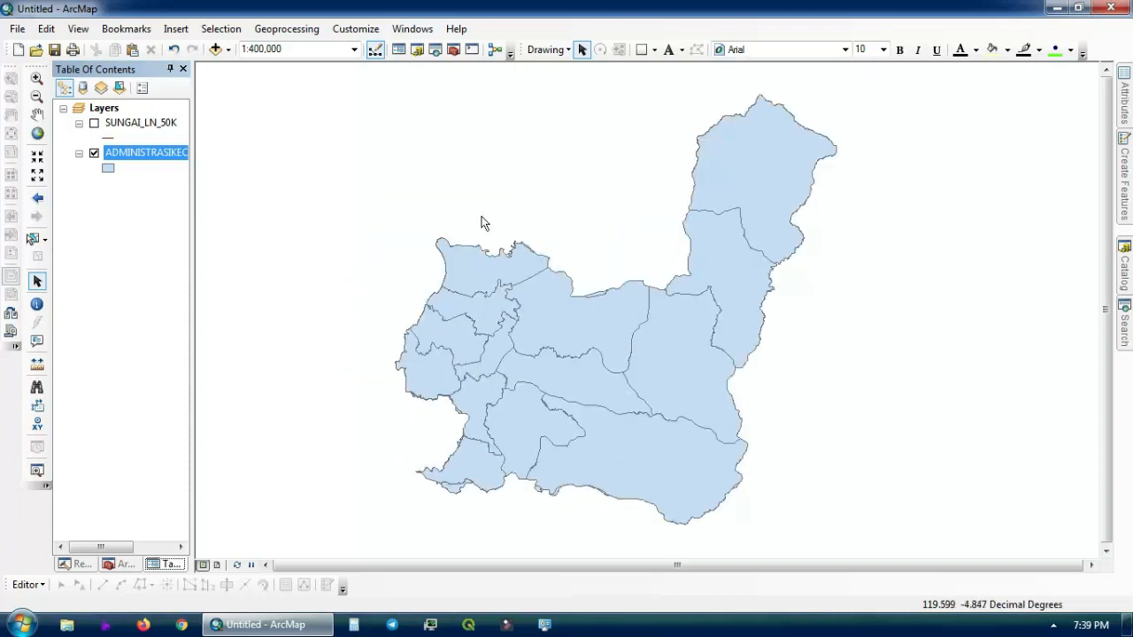
Open the attribute table of the ADMINISTRASIKECAMATAN_AR_50K layer, look through its fields to the last column, and close it.
right_click(164, 160)
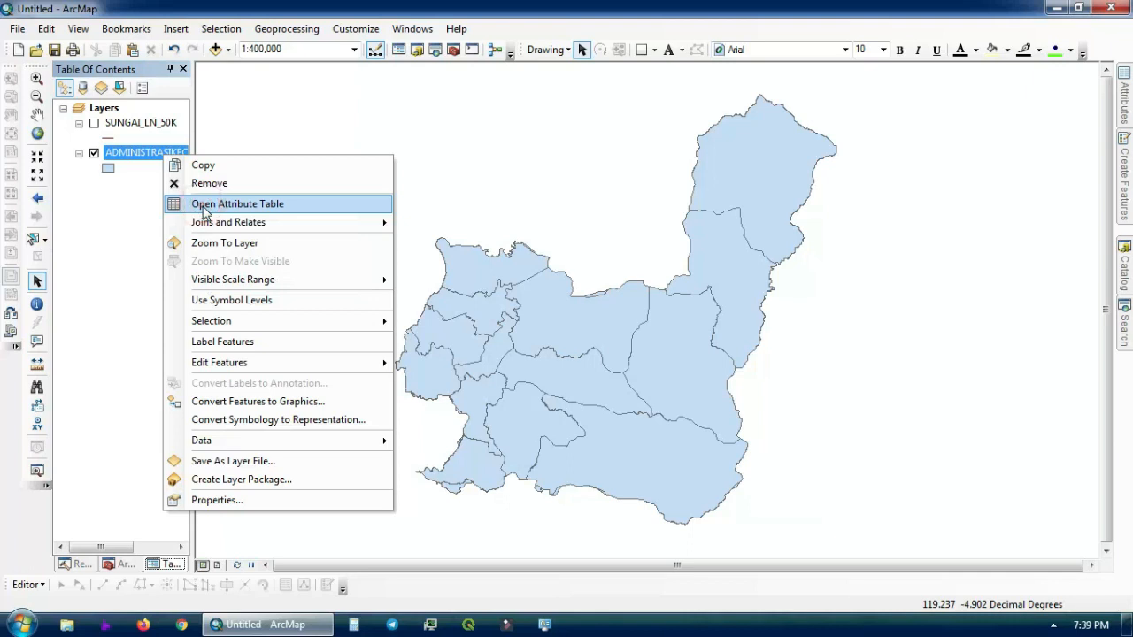
left_click(132, 157)
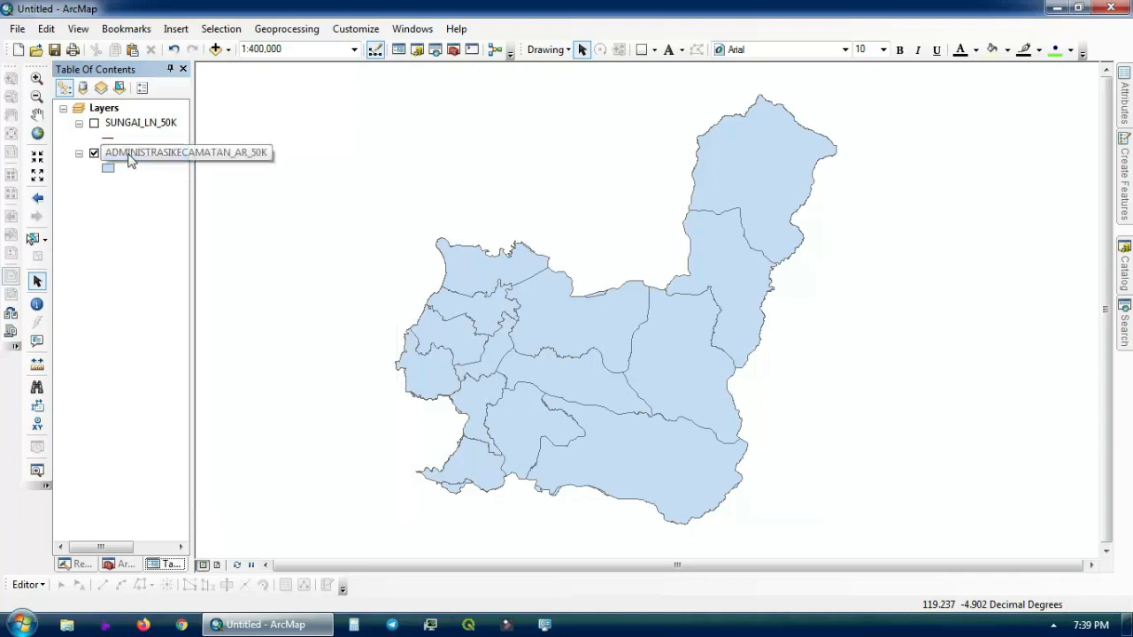
right_click(130, 155)
left_click(229, 204)
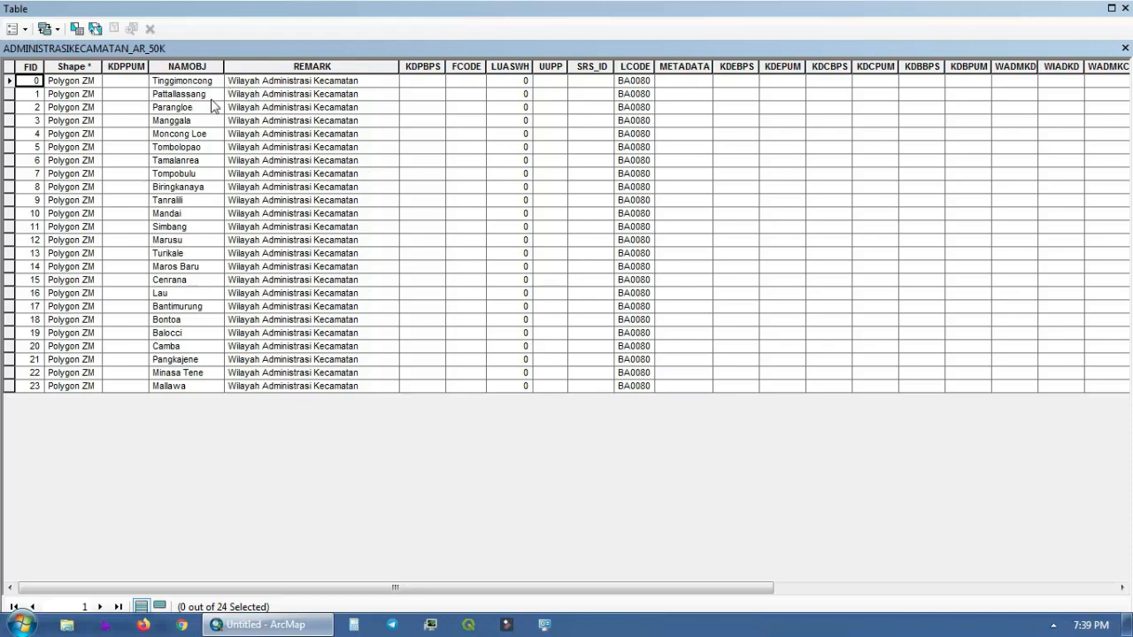
left_click_drag(482, 588, 835, 557)
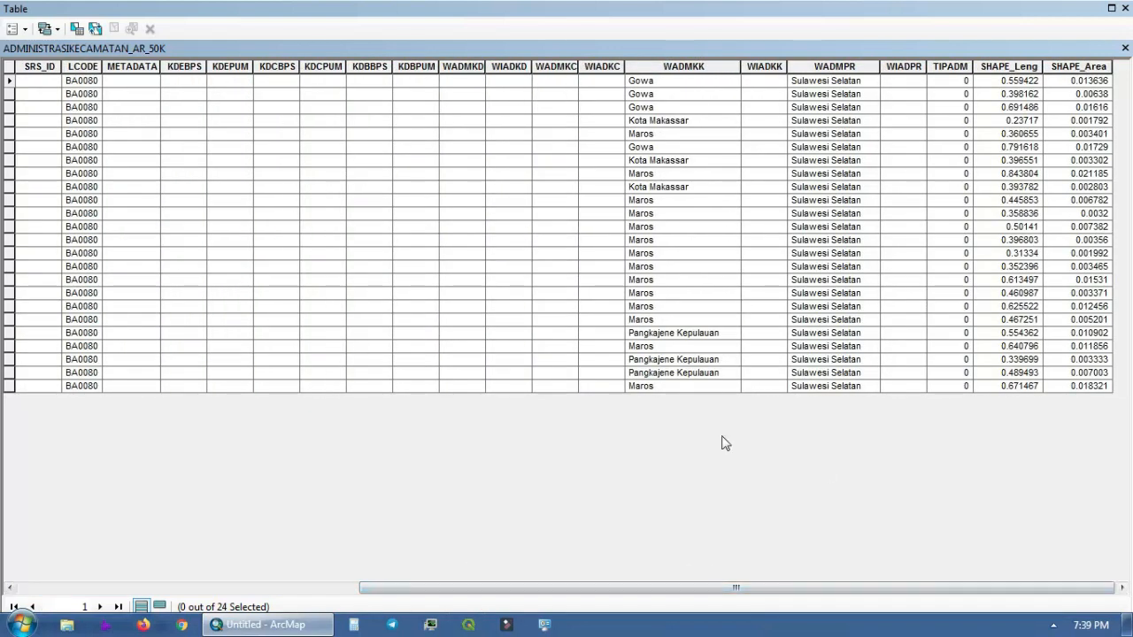
left_click(1127, 7)
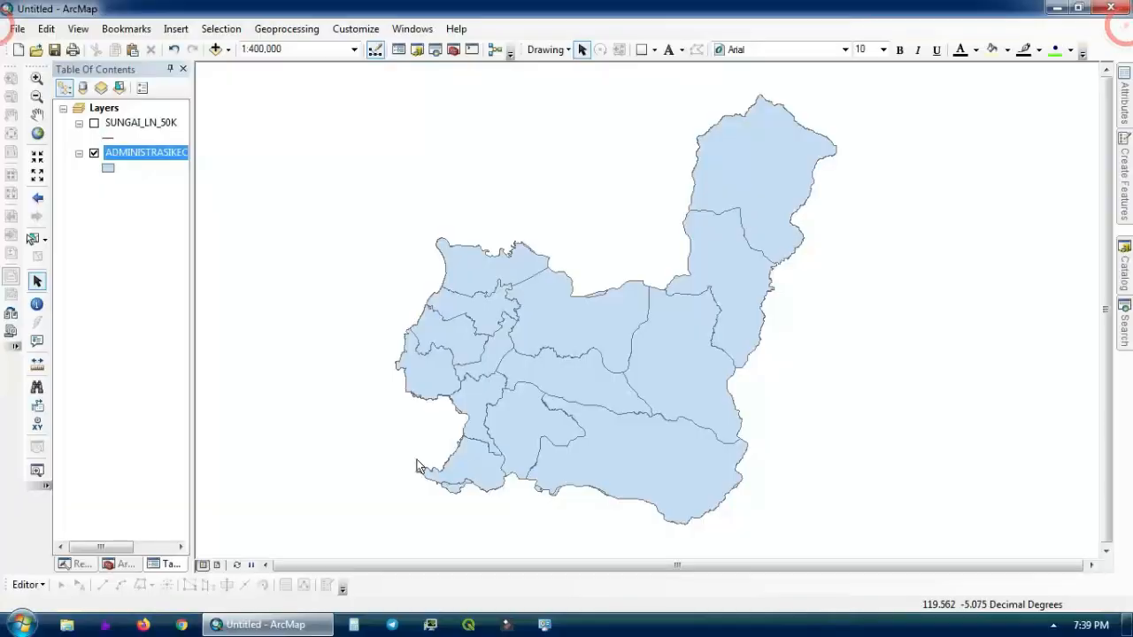
left_click(277, 413)
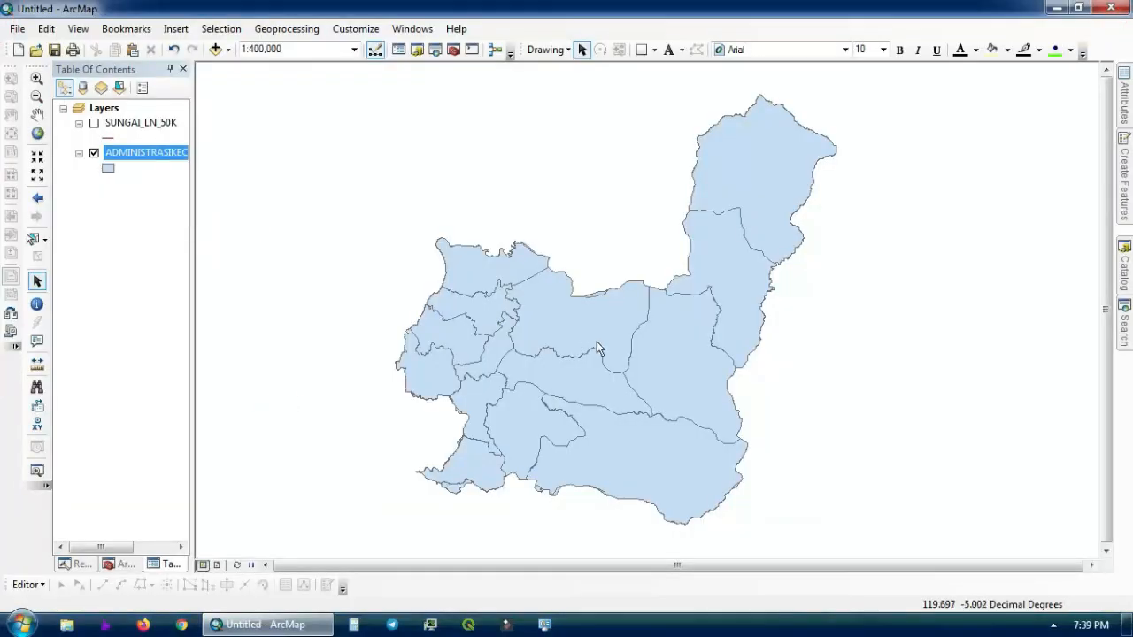
double_click(144, 154)
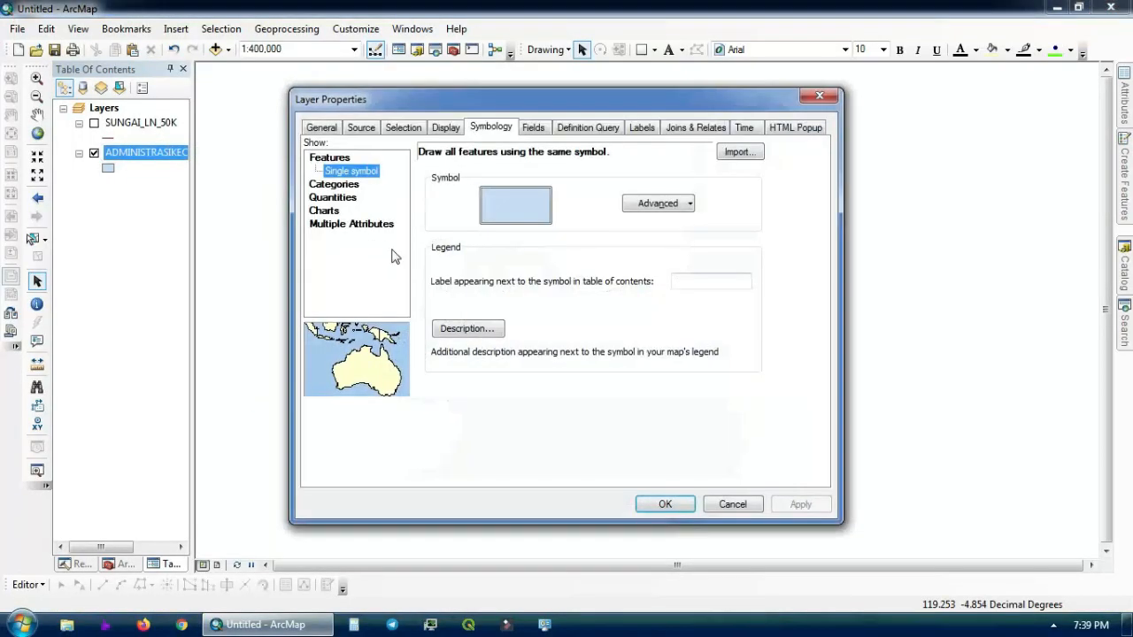
left_click(734, 504)
double_click(162, 153)
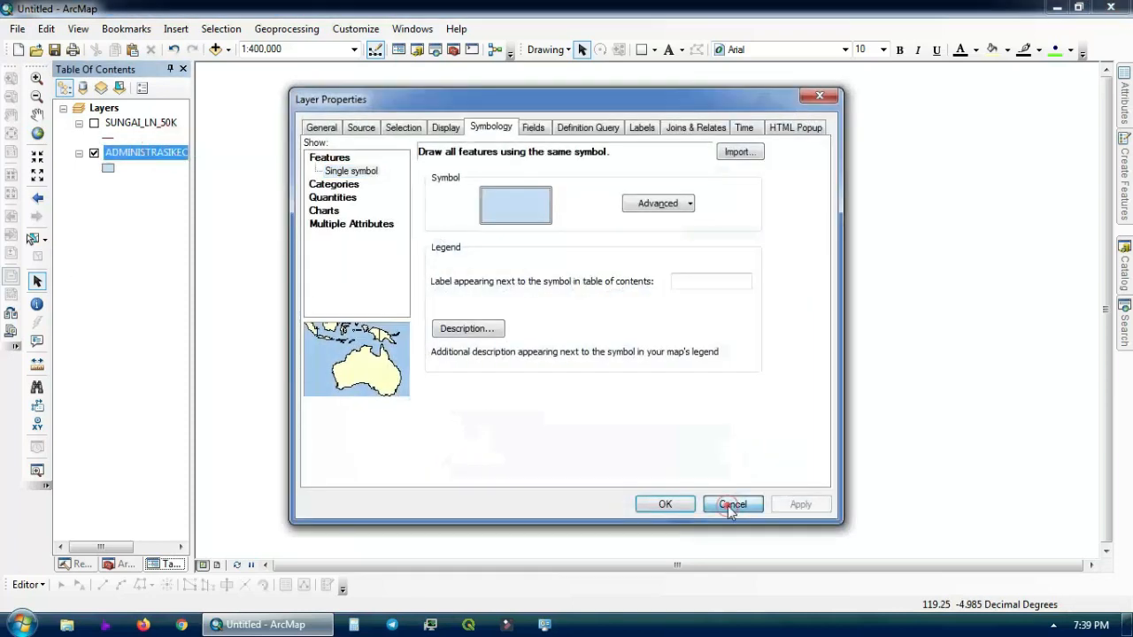
left_click(734, 504)
right_click(165, 147)
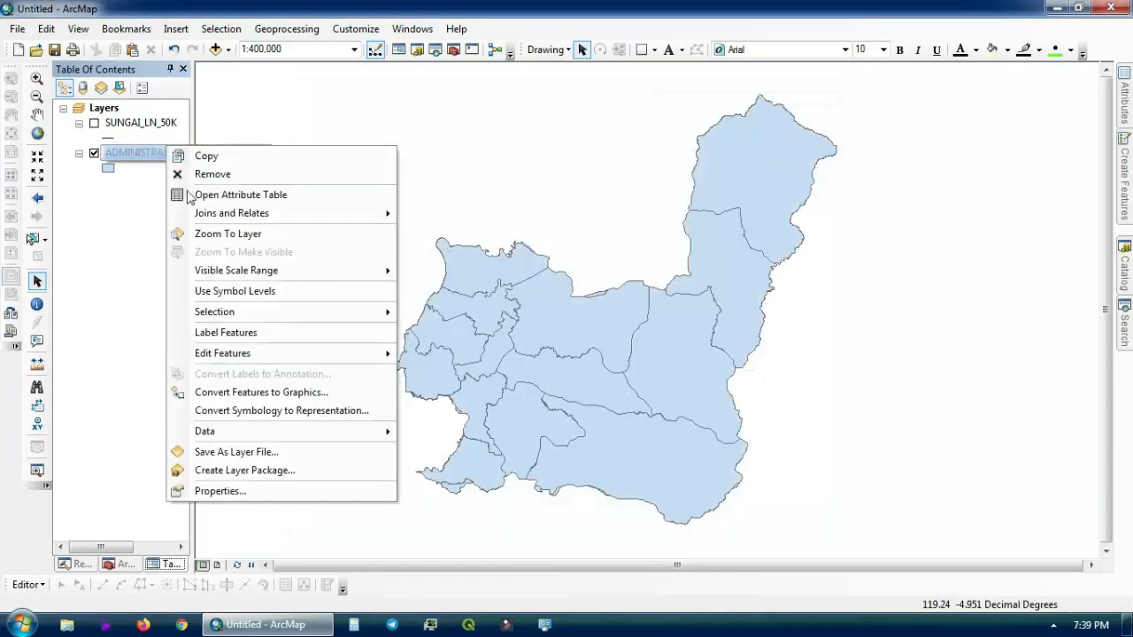
left_click(274, 491)
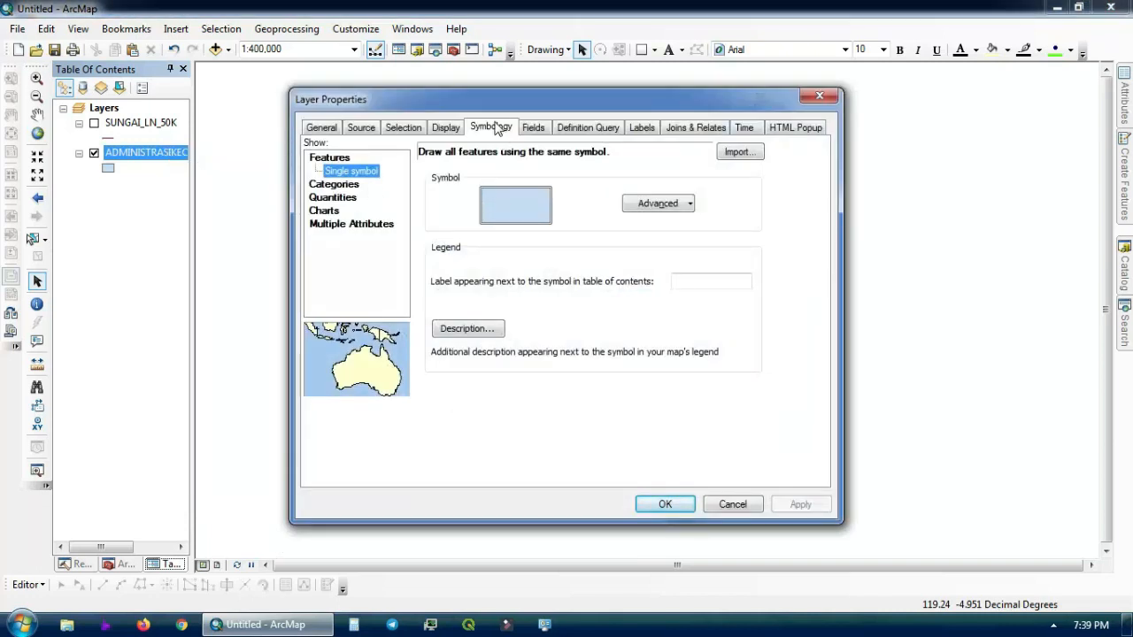
left_click(345, 185)
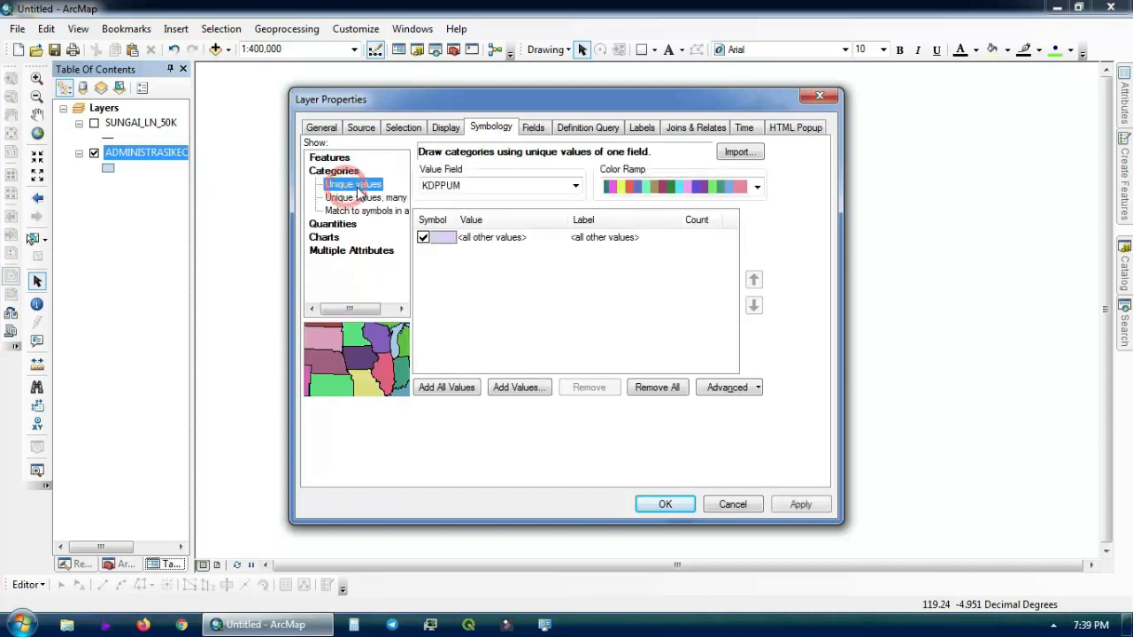
left_click(452, 186)
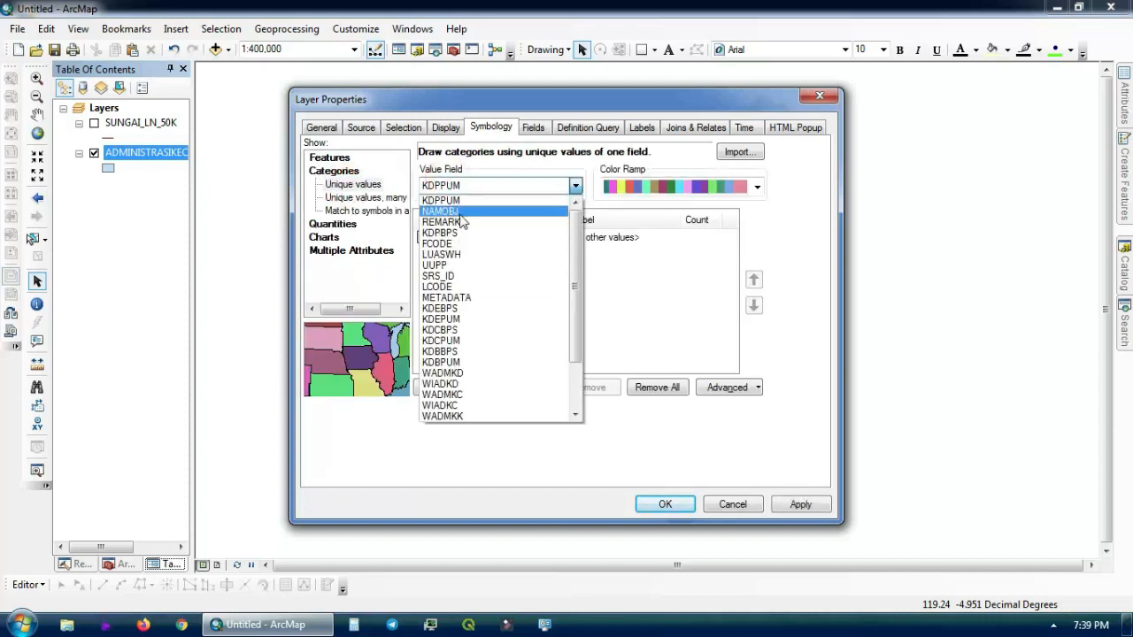
left_click_drag(571, 258, 492, 245)
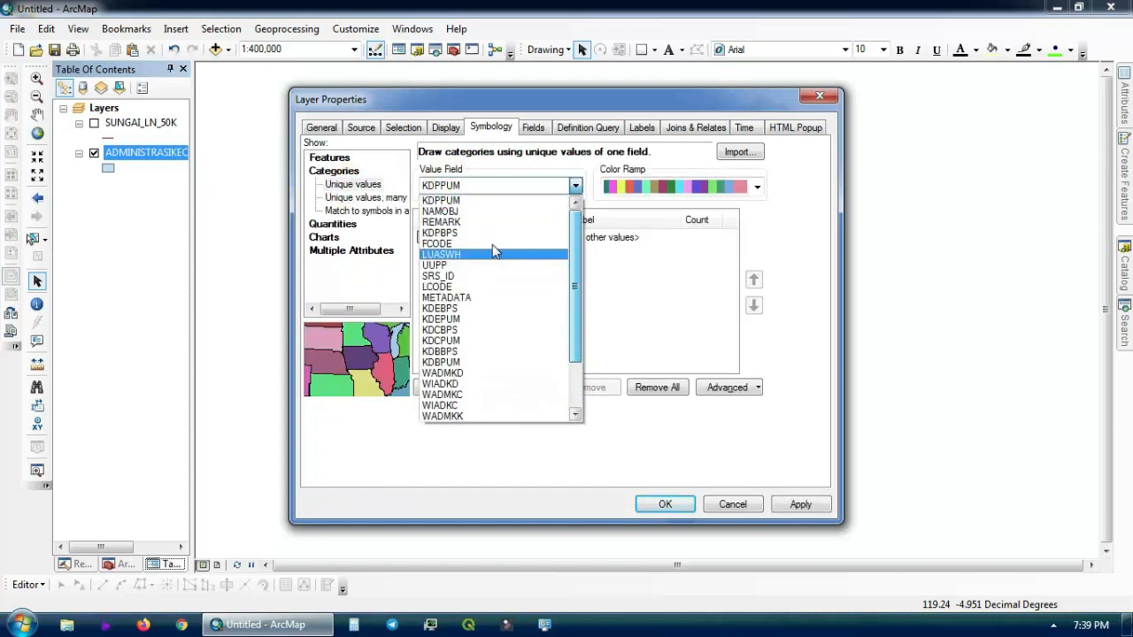
left_click(729, 507)
left_click(724, 506)
Check the attribute table of ADMINISTRASIKECAMATAN_AR_50K for the field that holds the district names, then close it.
right_click(155, 153)
left_click(215, 210)
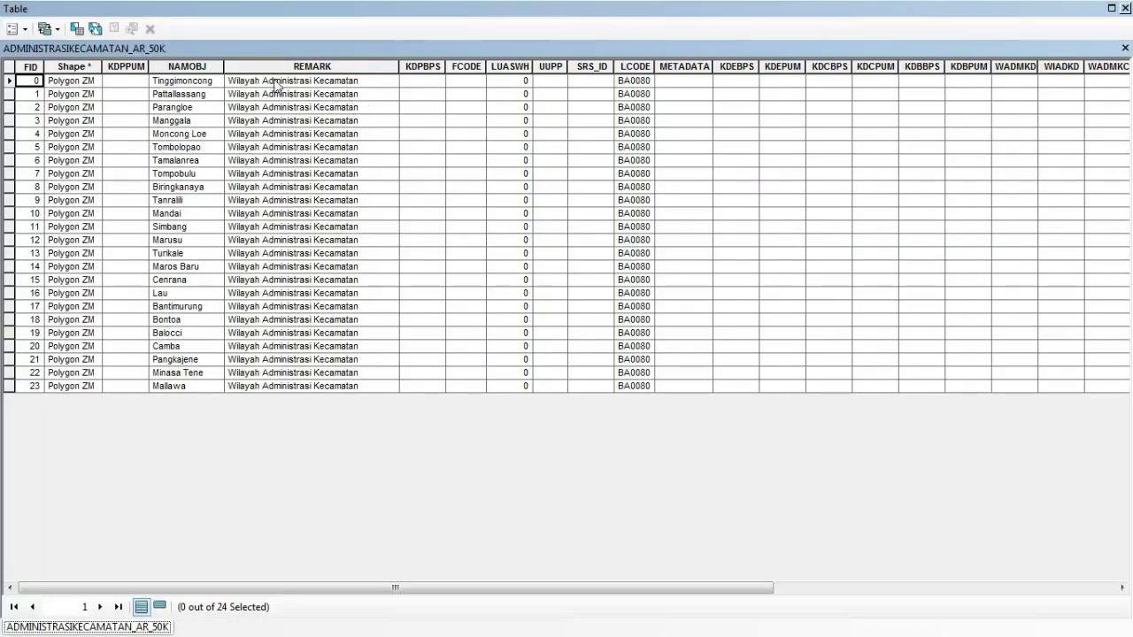
left_click(1124, 8)
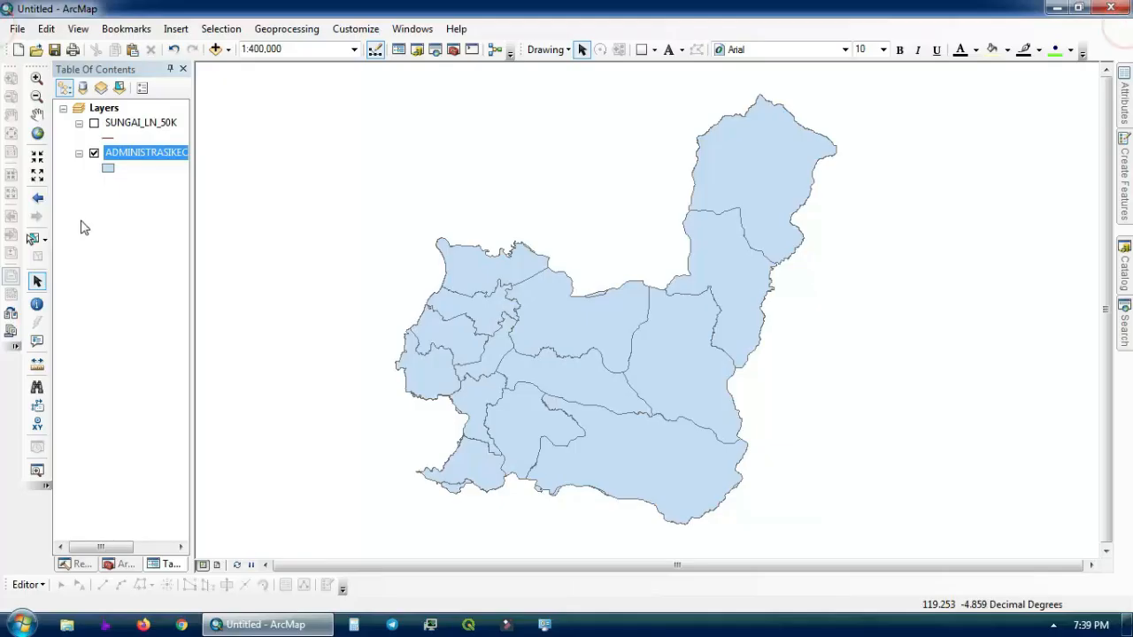
Symbolize ADMINISTRASIKECAMATAN_AR_50K by unique values of the NAMOBJ field with all values added, and compare the map with its legend.
double_click(152, 158)
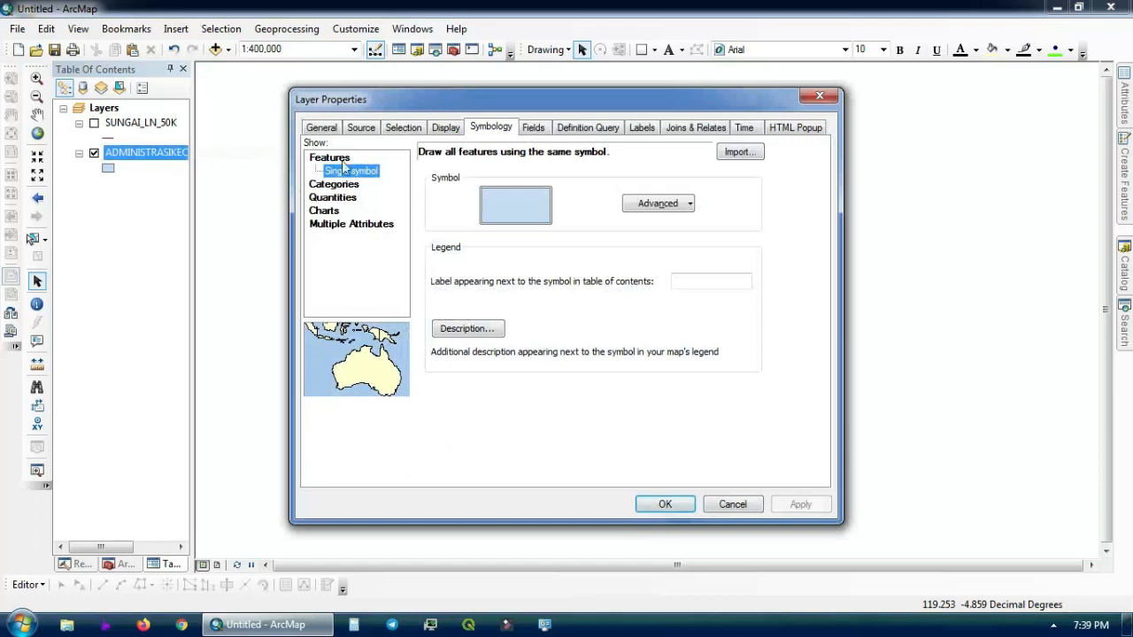
left_click(352, 185)
left_click(478, 184)
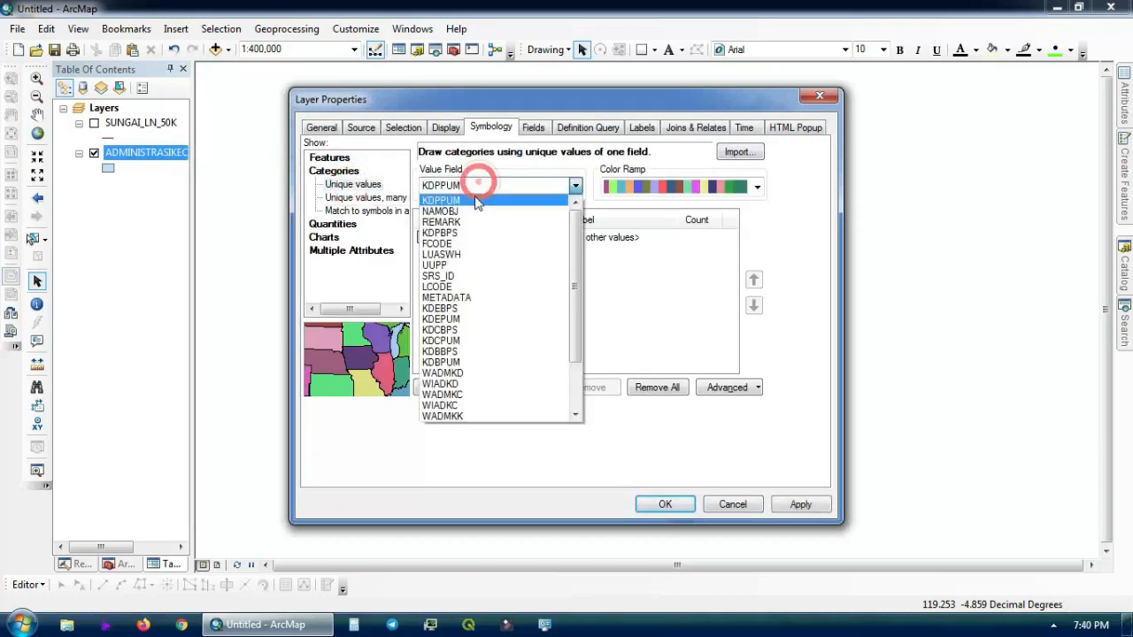
left_click(470, 206)
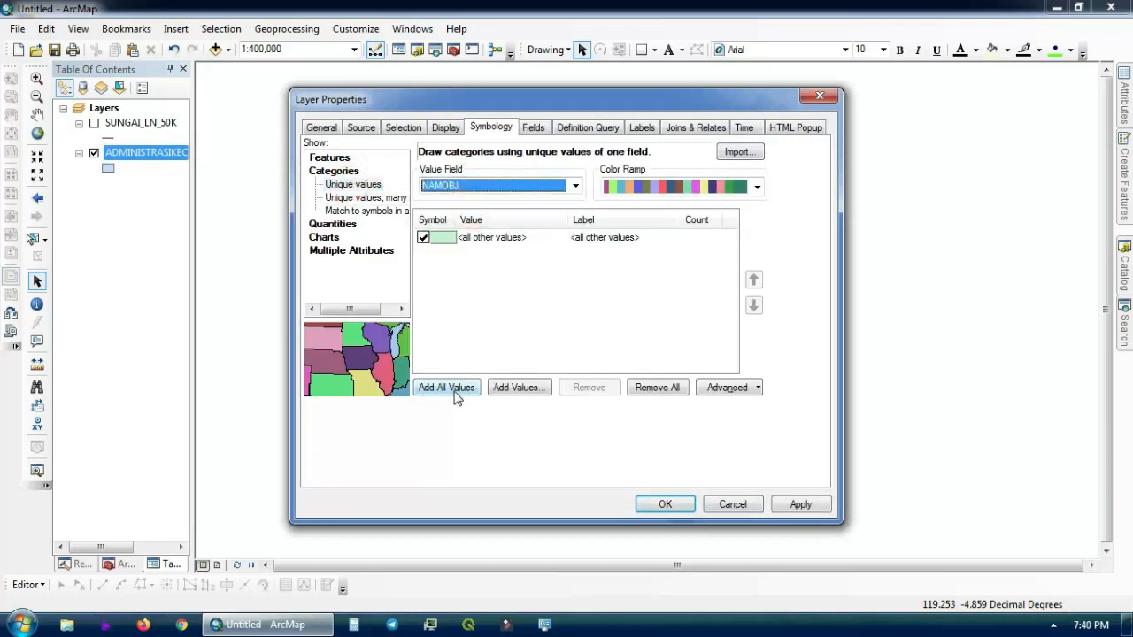
left_click(457, 395)
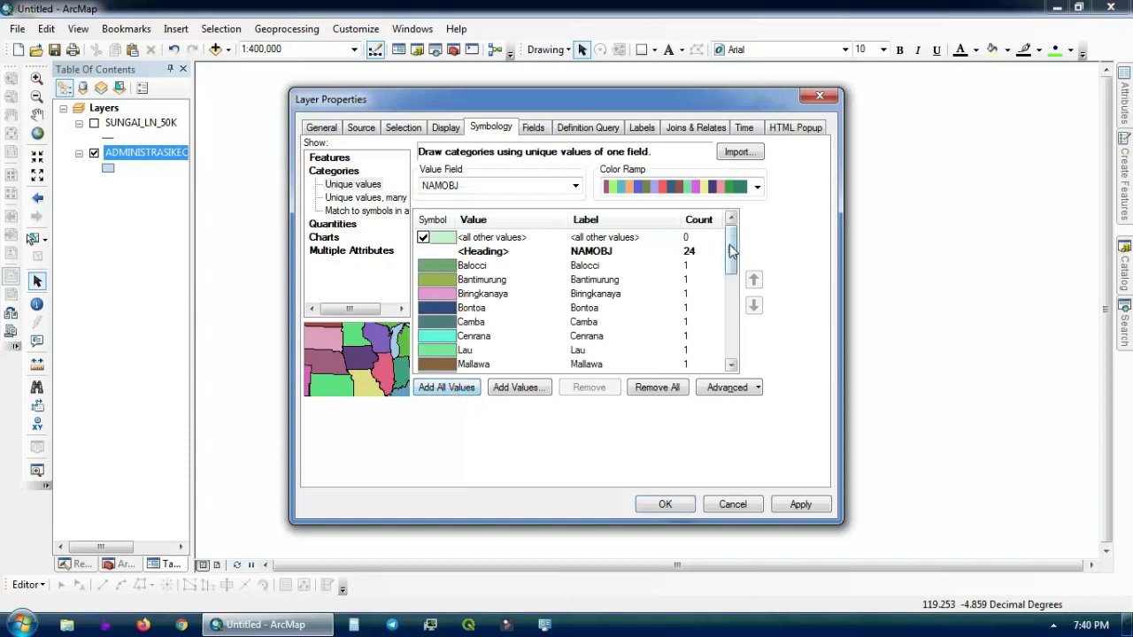
left_click_drag(731, 260, 731, 321)
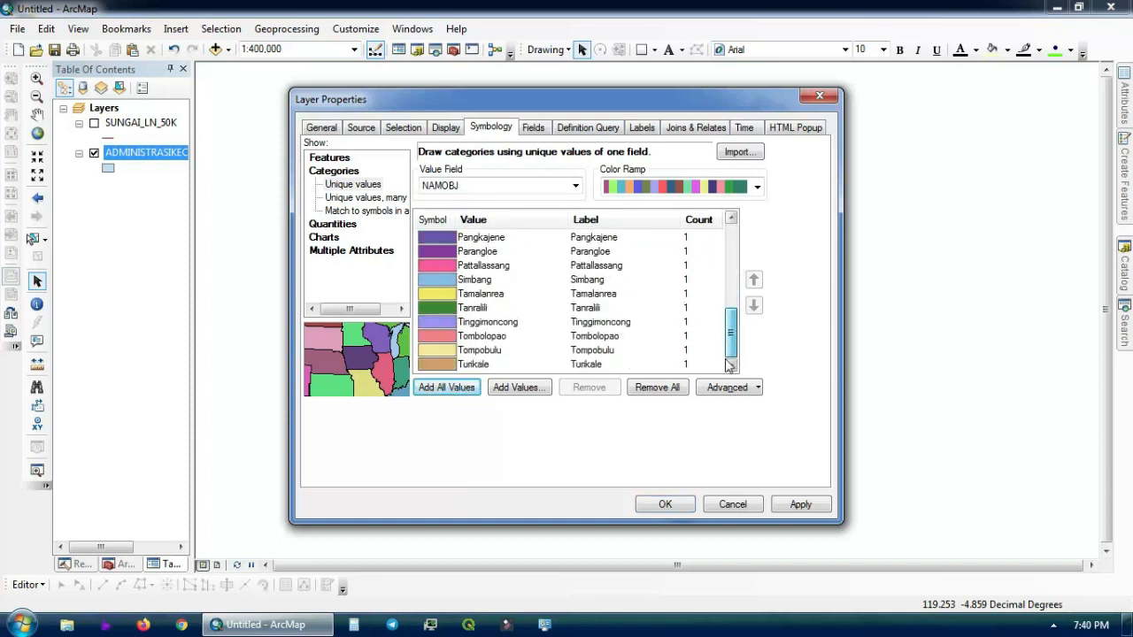
left_click(664, 504)
scroll(599, 404, "down", 2)
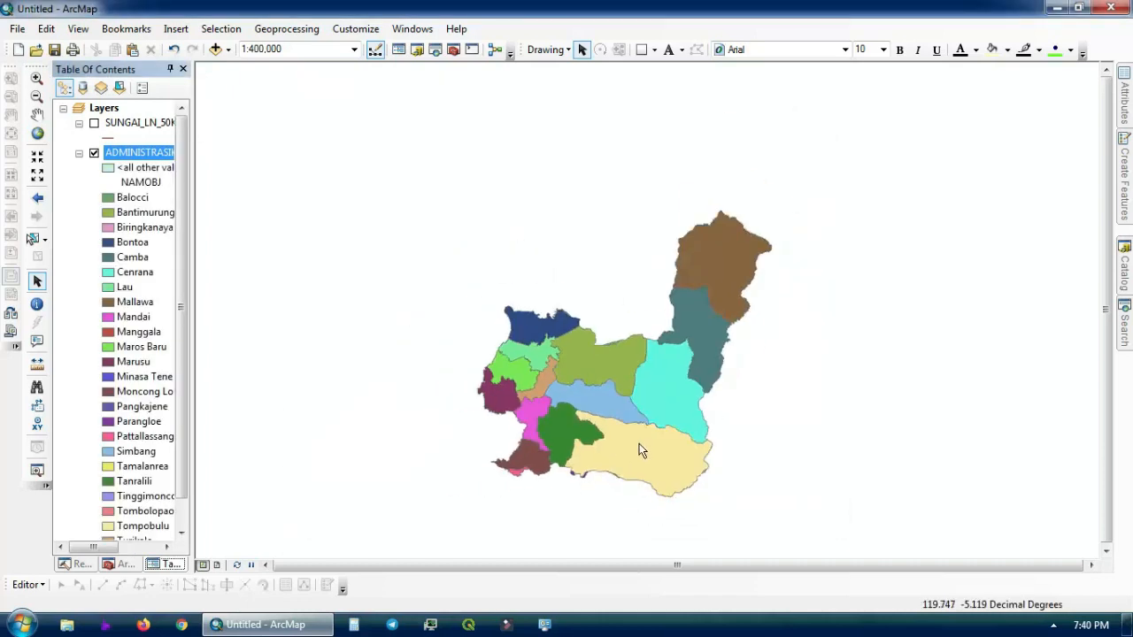
left_click(80, 154)
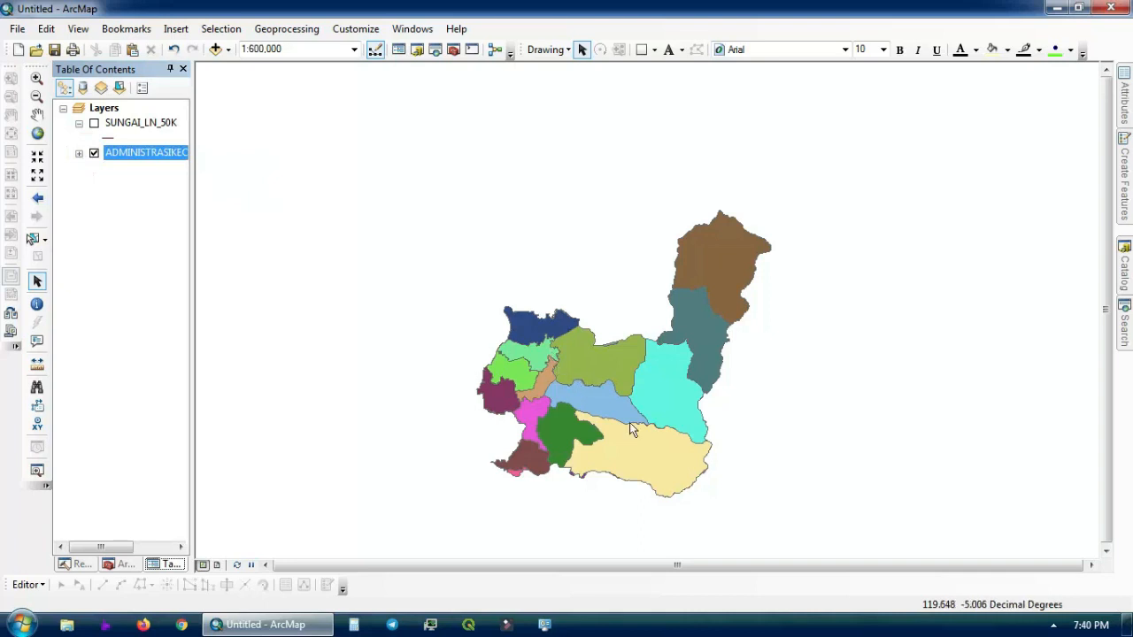
scroll(619, 501, "up", 2)
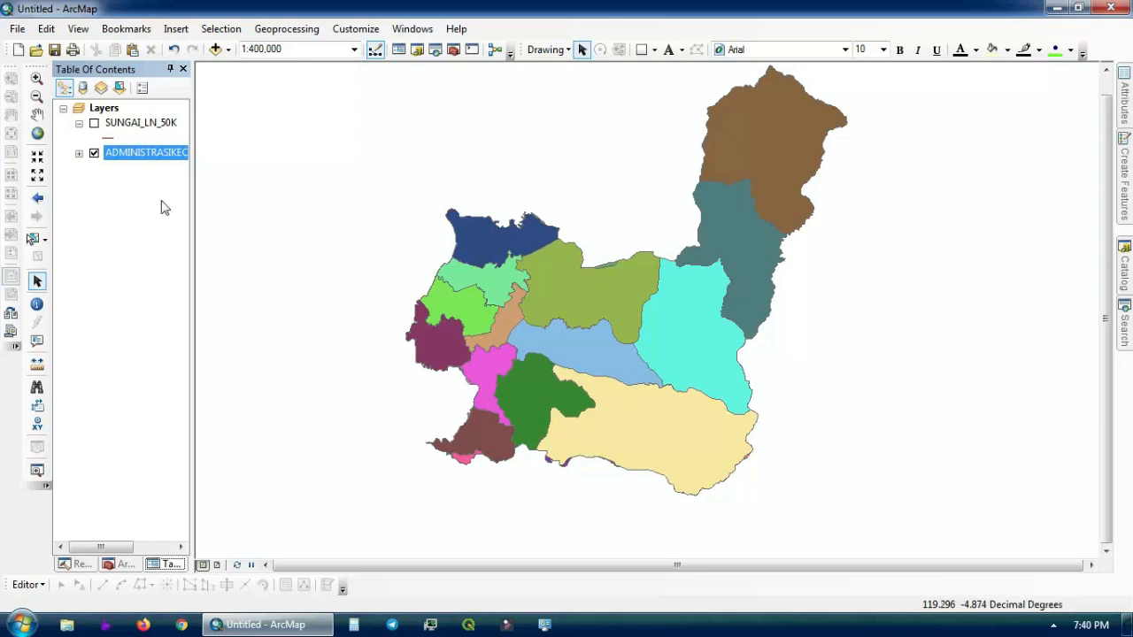
left_click(78, 154)
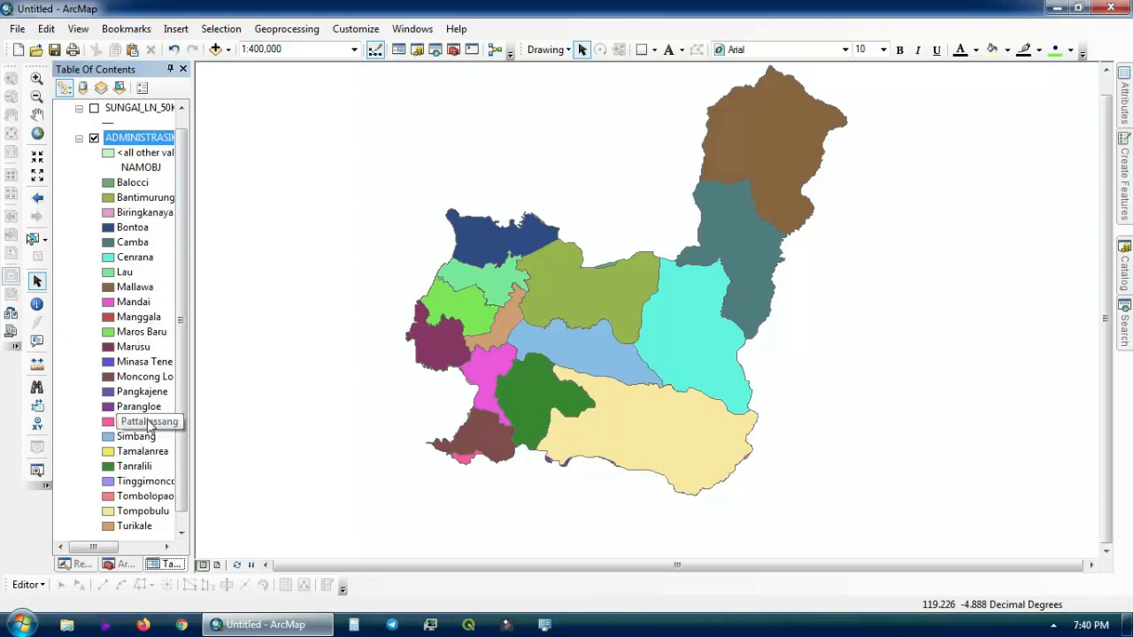
Turn on feature labels for ADMINISTRASIKECAMATAN_AR_50K using NAMOBJ as the label field, and collapse the layer's legend.
double_click(148, 142)
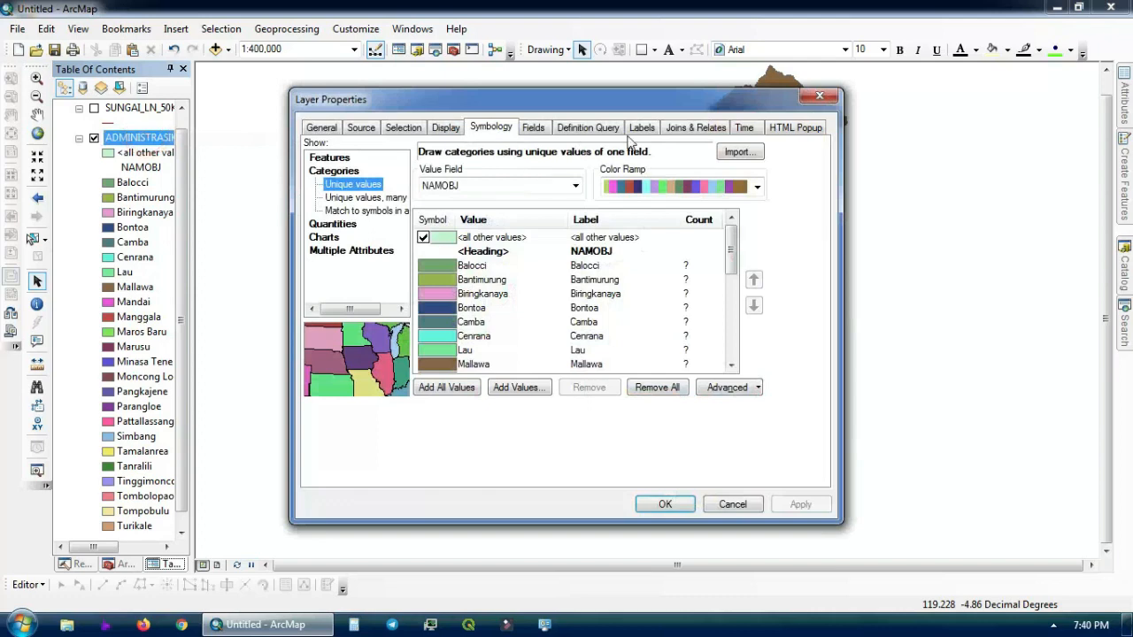
left_click(642, 129)
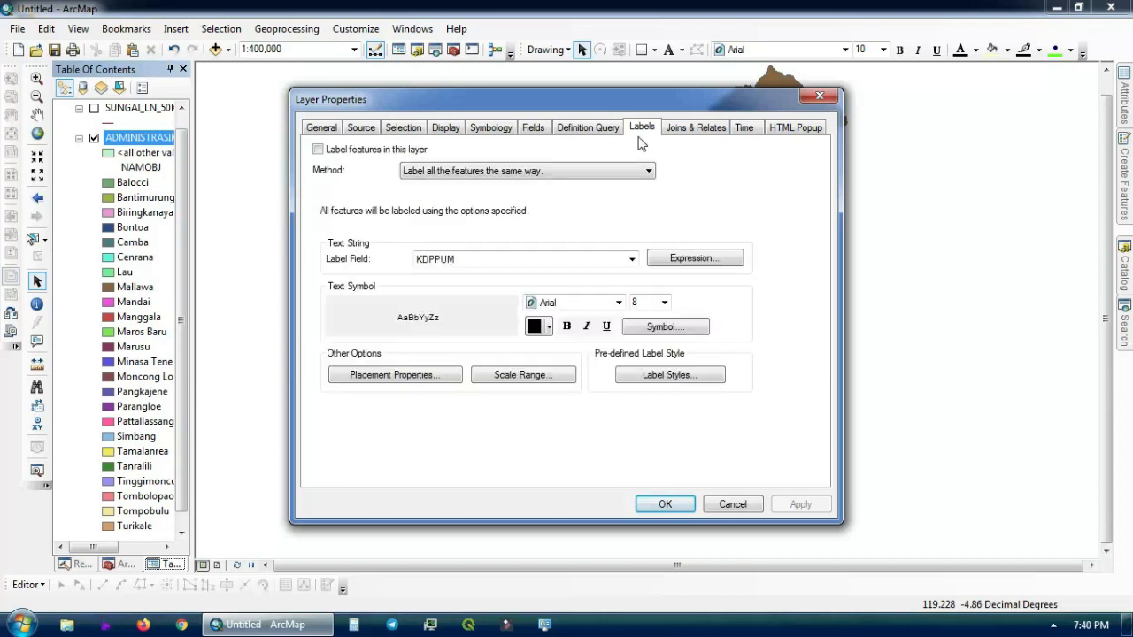
left_click(820, 96)
left_click(631, 259)
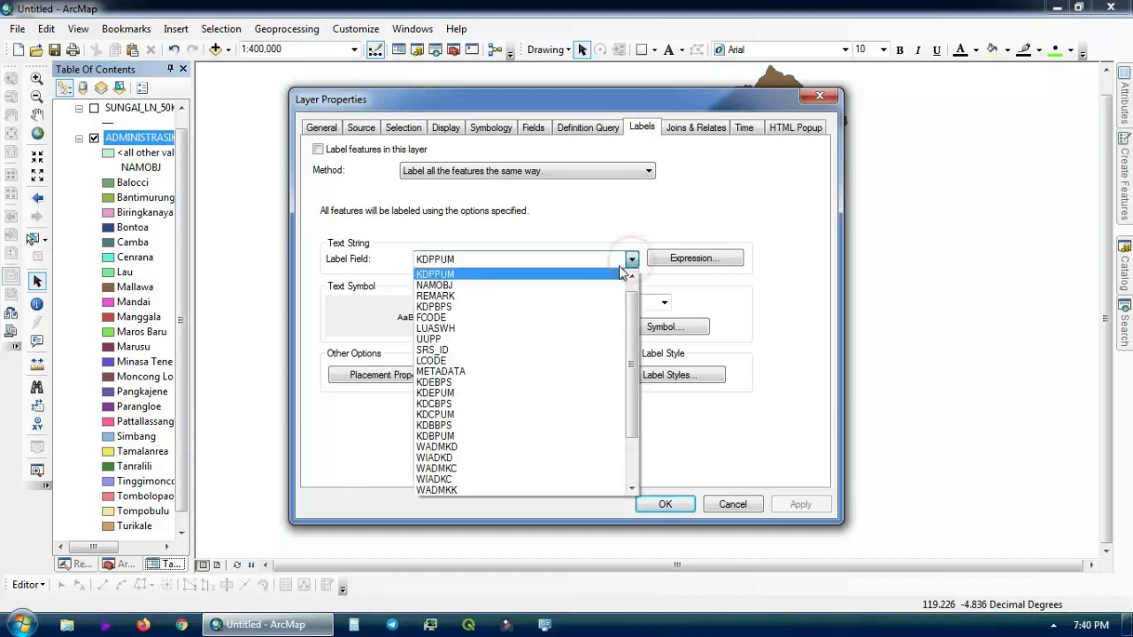
left_click(551, 285)
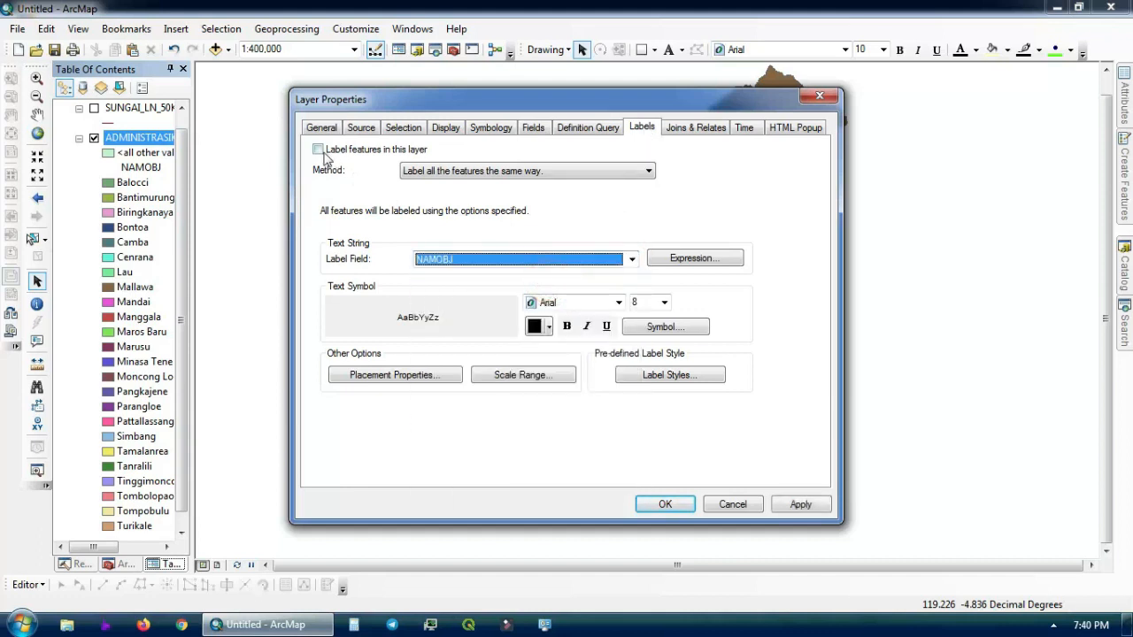
left_click(317, 151)
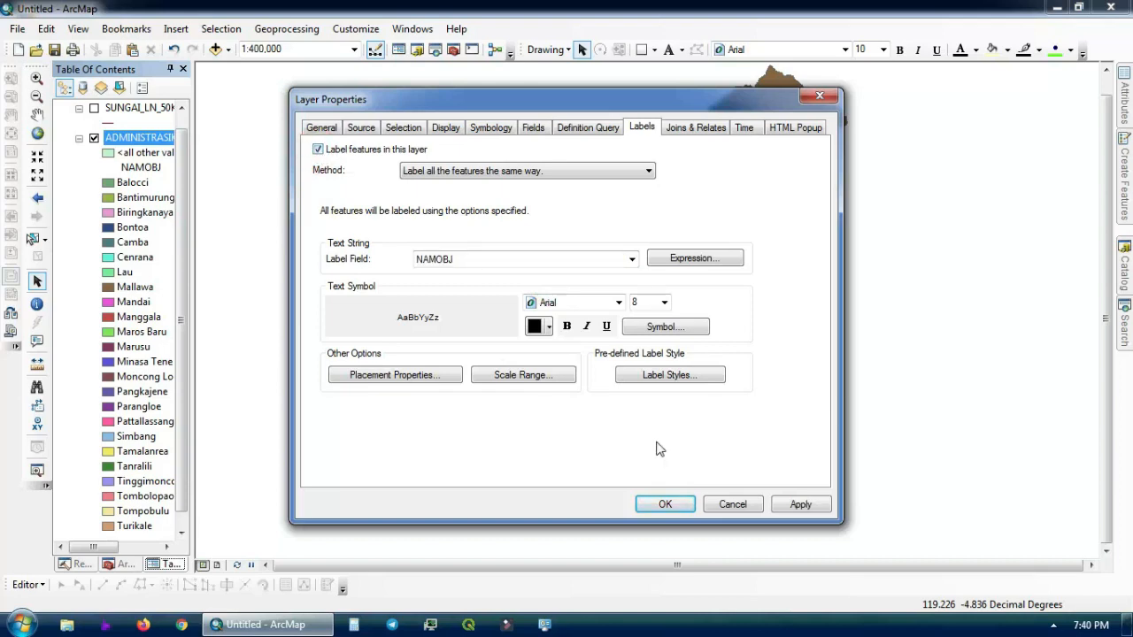
left_click(666, 506)
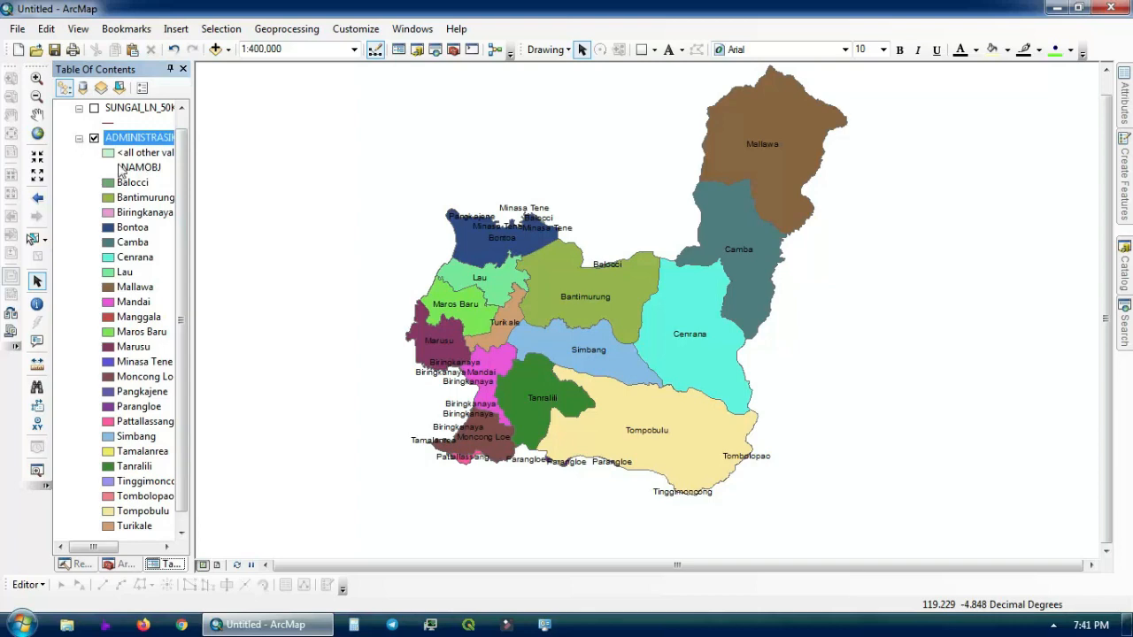
left_click(79, 139)
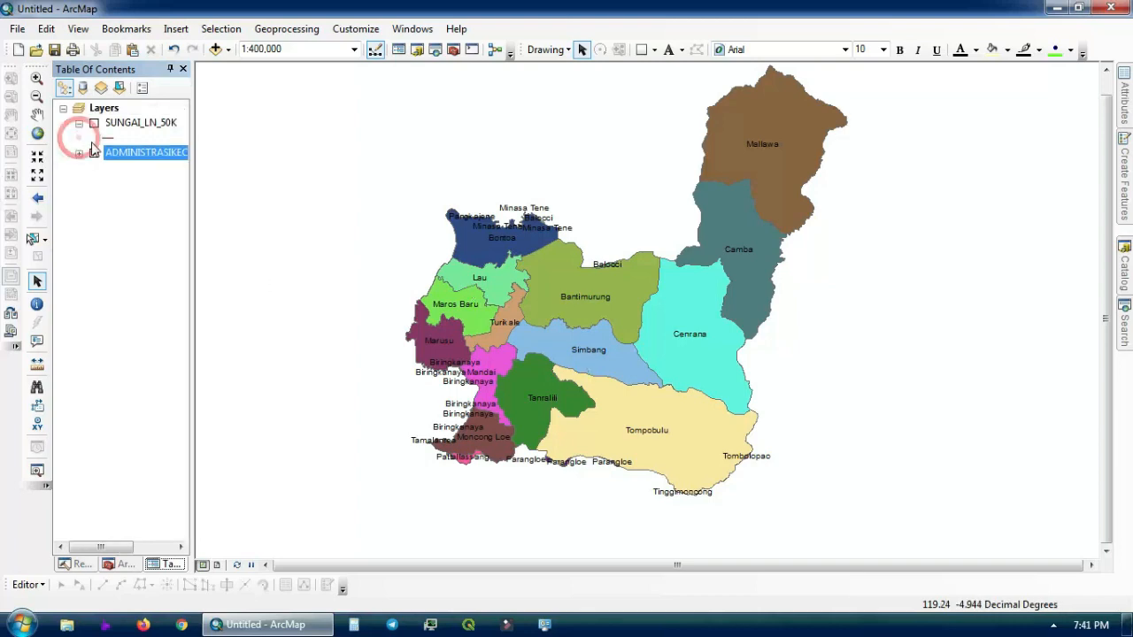
Show the SUNGAI_LN_50K layer over the coloured districts and open its attribute table.
left_click(93, 123)
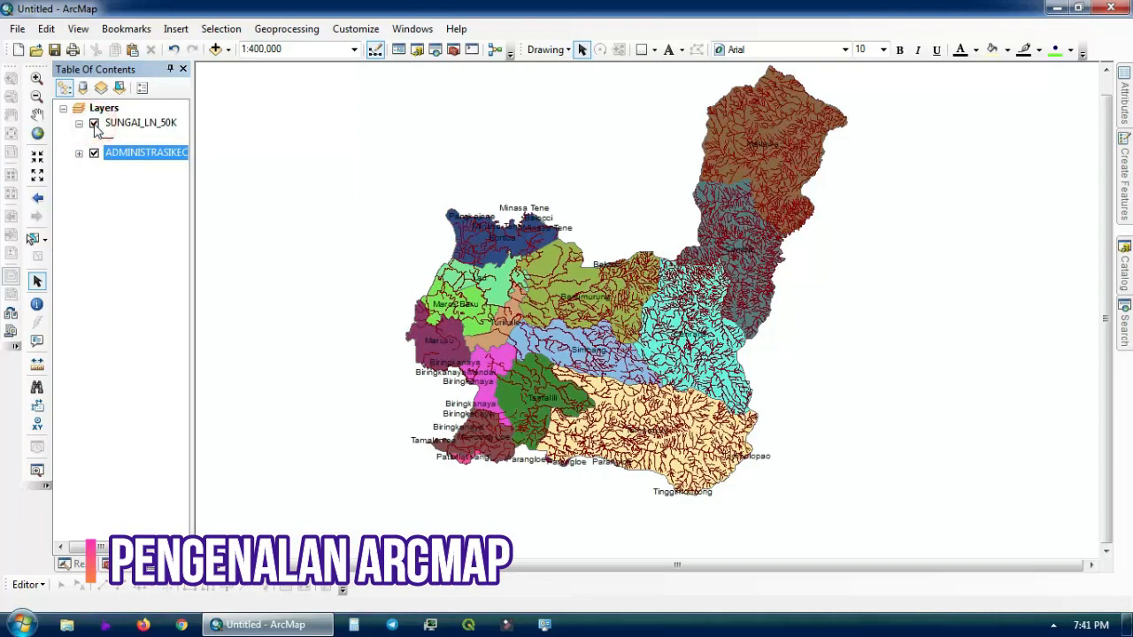
left_click(174, 124)
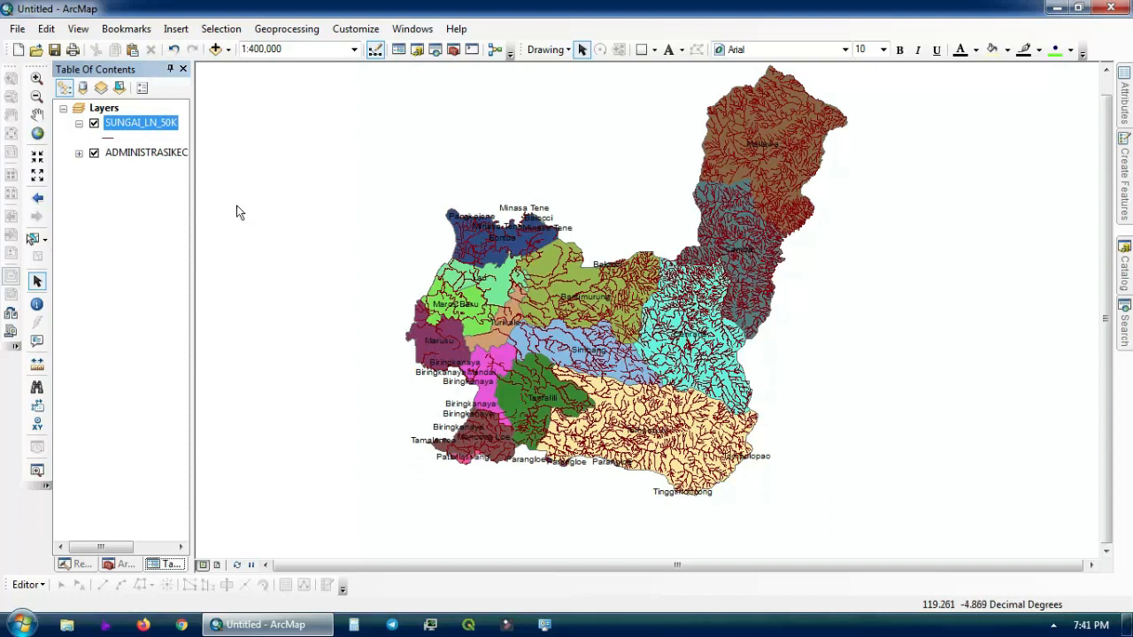
right_click(152, 130)
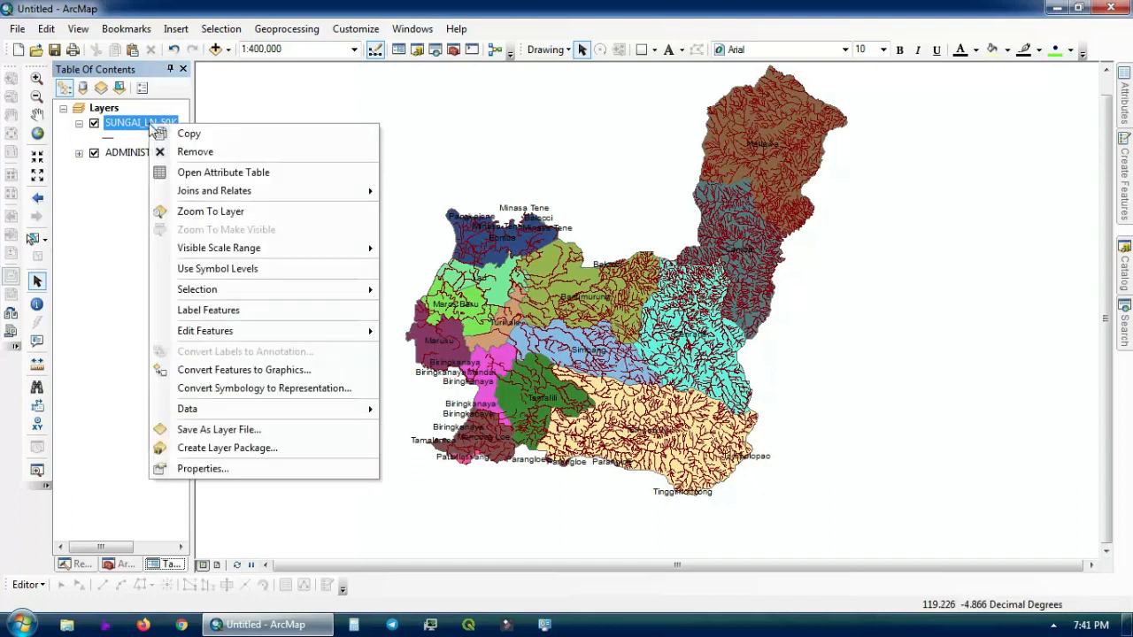
left_click(199, 174)
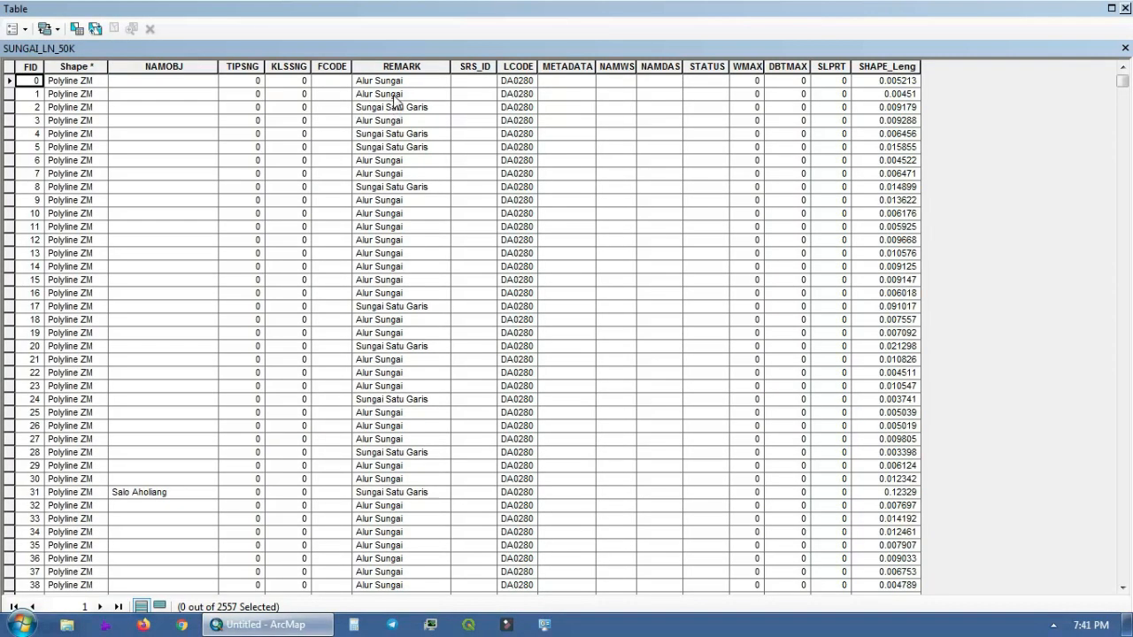
Examine the NAMOBJ and REMARK fields in the SUNGAI_LN_50K attribute table for river names and types, and close the table.
scroll(395, 102, "down", 2)
scroll(159, 367, "down", 10)
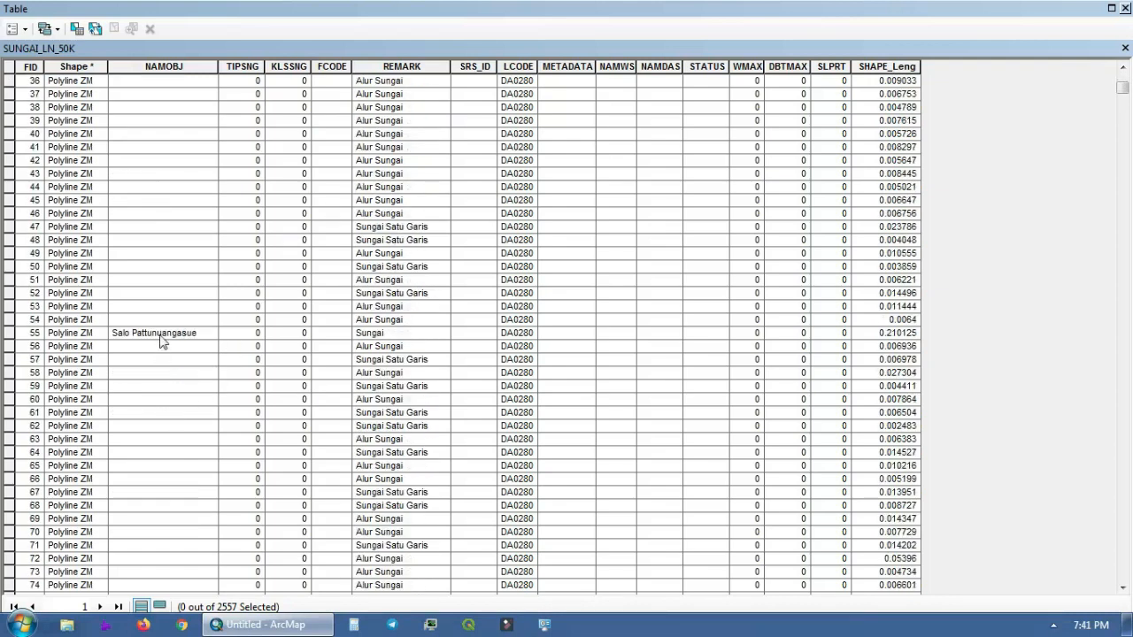
left_click(161, 337)
scroll(172, 358, "down", 12)
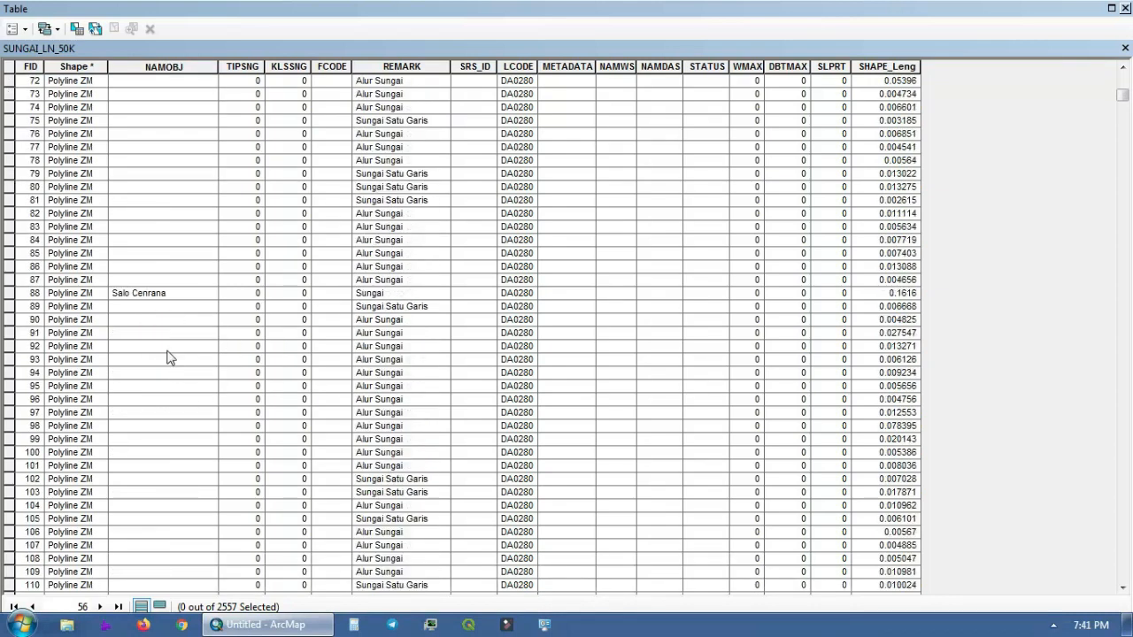
left_click(172, 293)
scroll(182, 332, "down", 20)
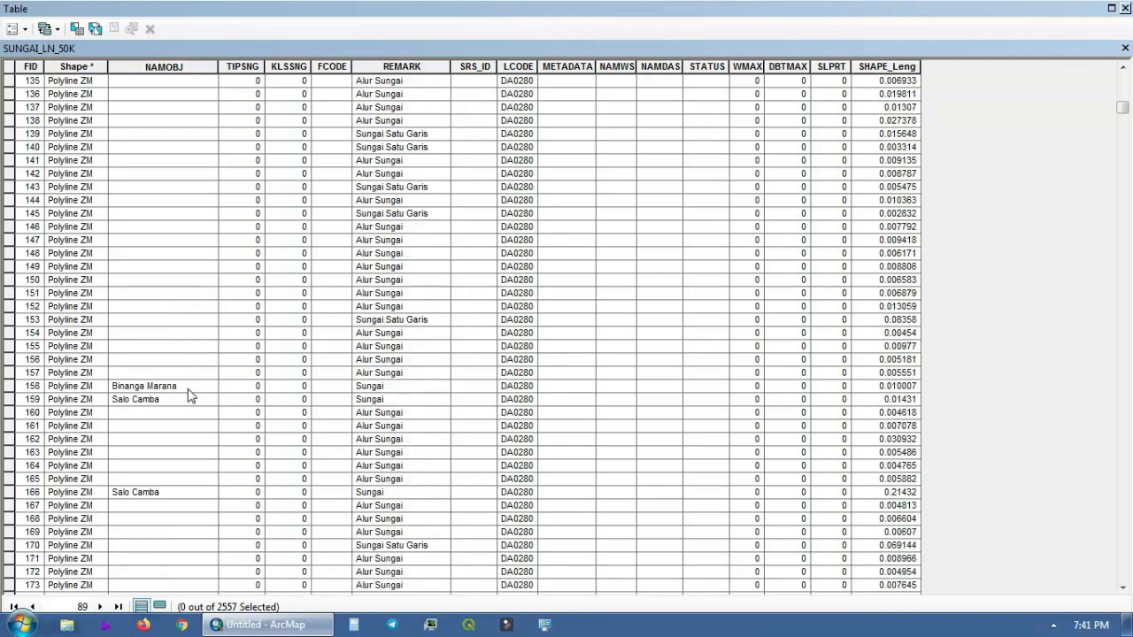
scroll(189, 395, "down", 5)
scroll(447, 332, "up", 20)
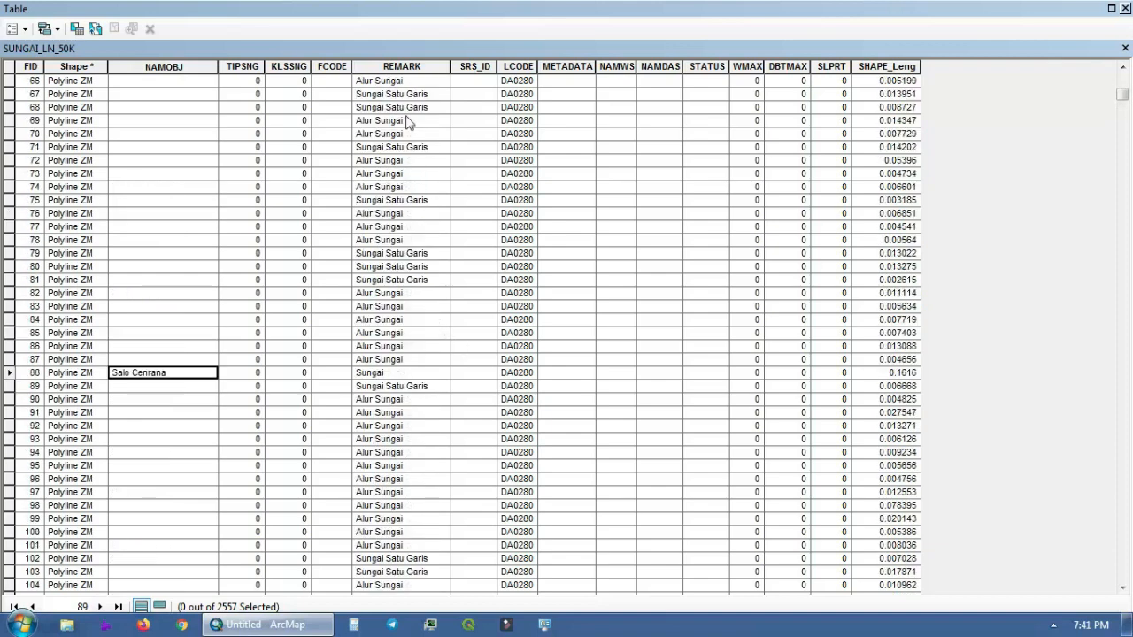
left_click_drag(1124, 96, 1125, 86)
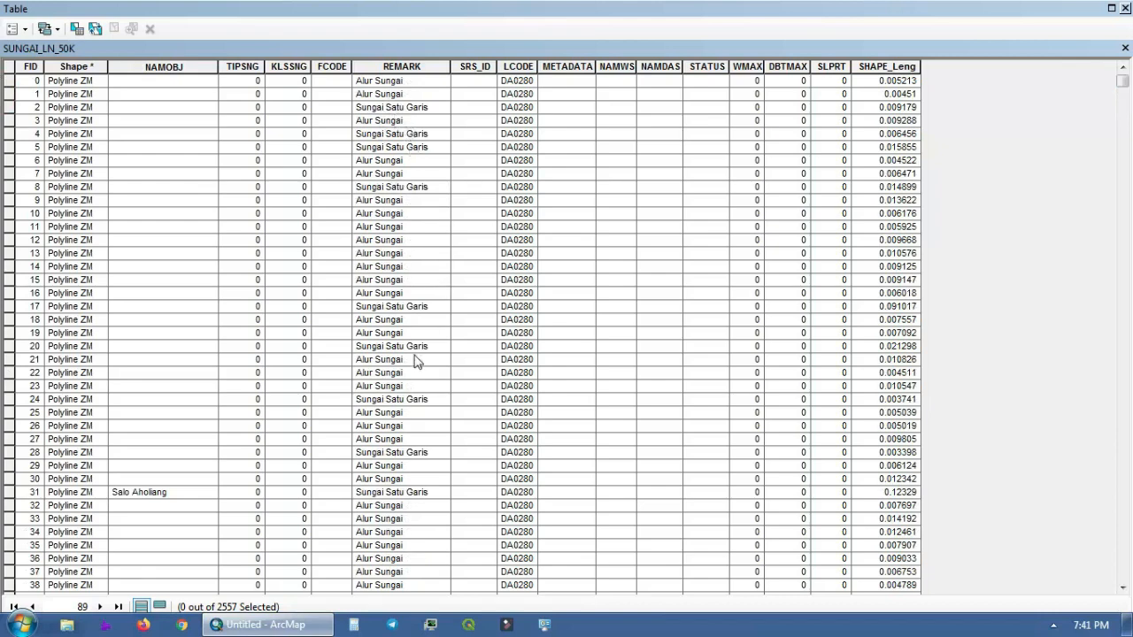
left_click(1124, 125)
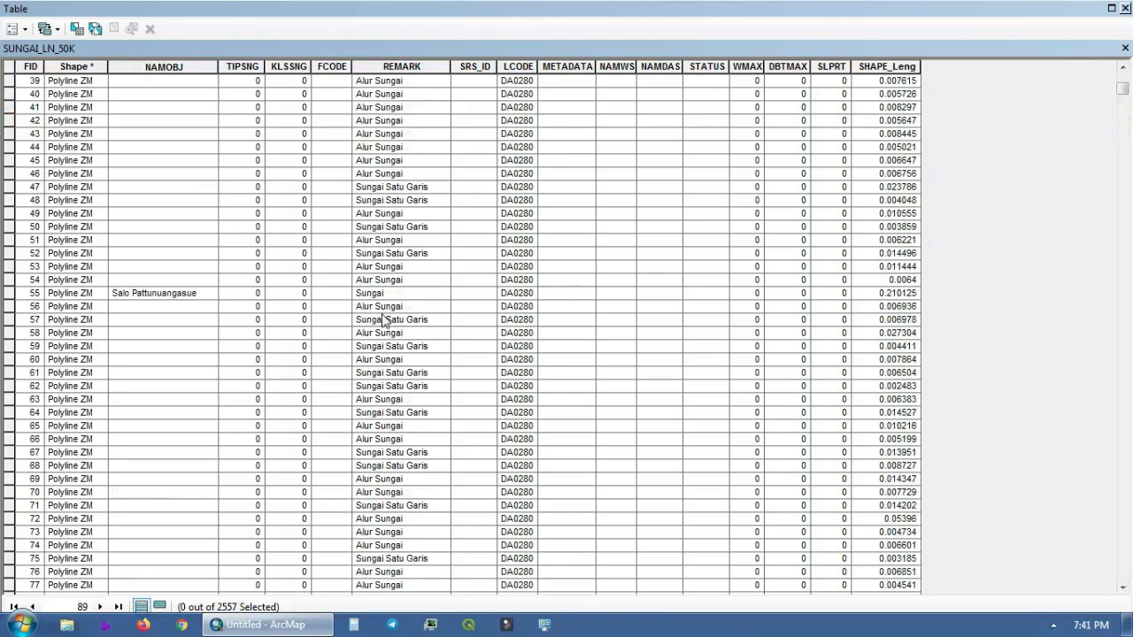
scroll(395, 339, "up", 13)
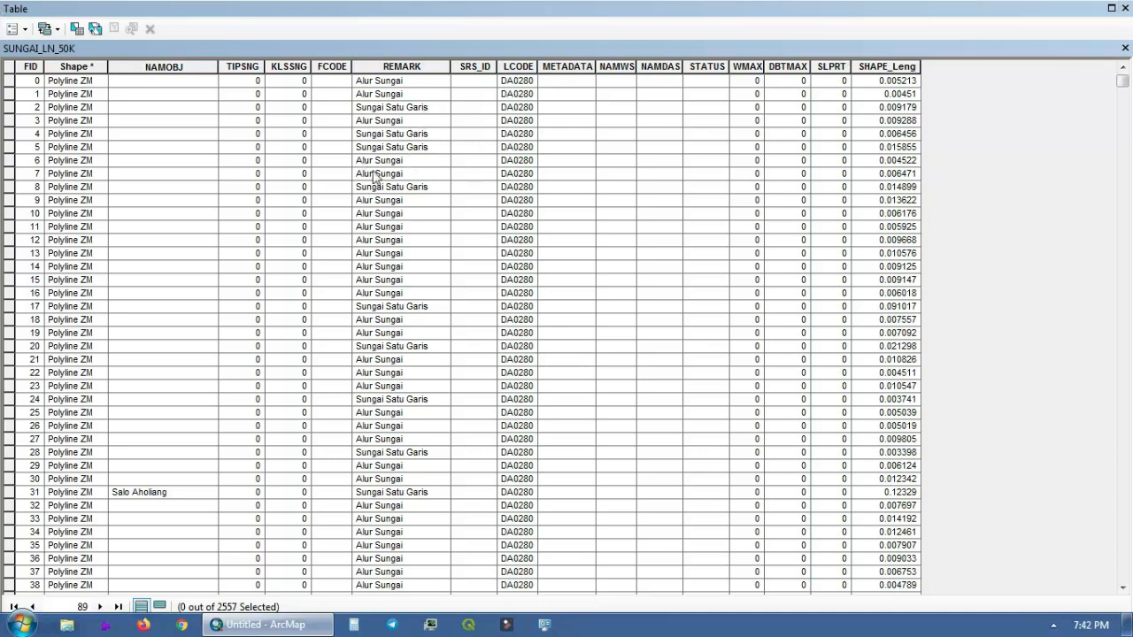
scroll(409, 426, "down", 10)
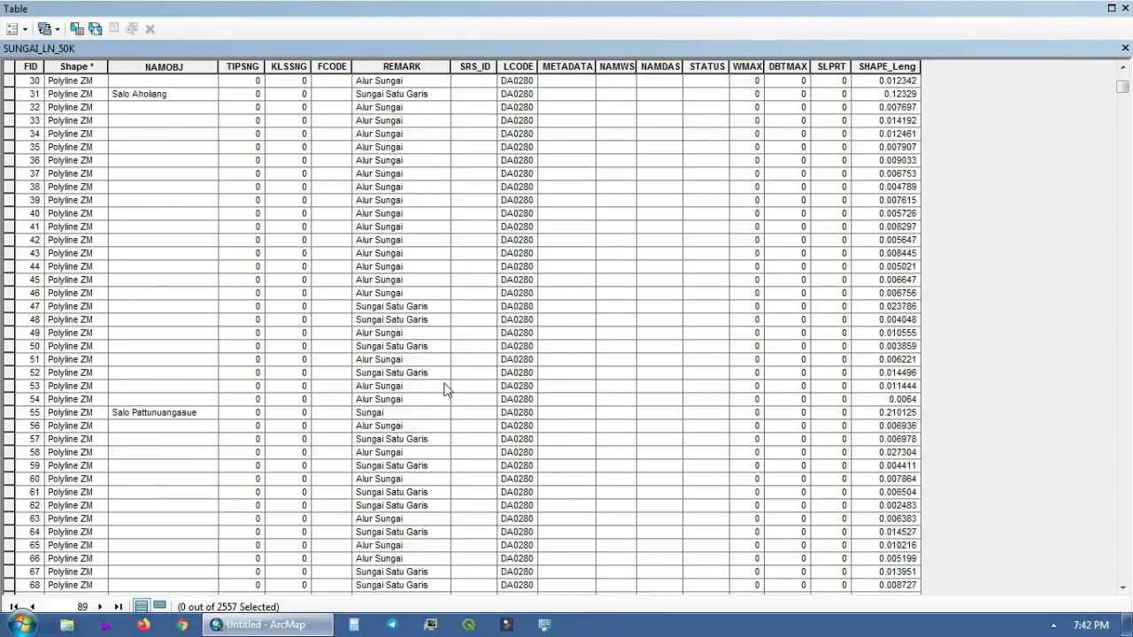
left_click(1126, 11)
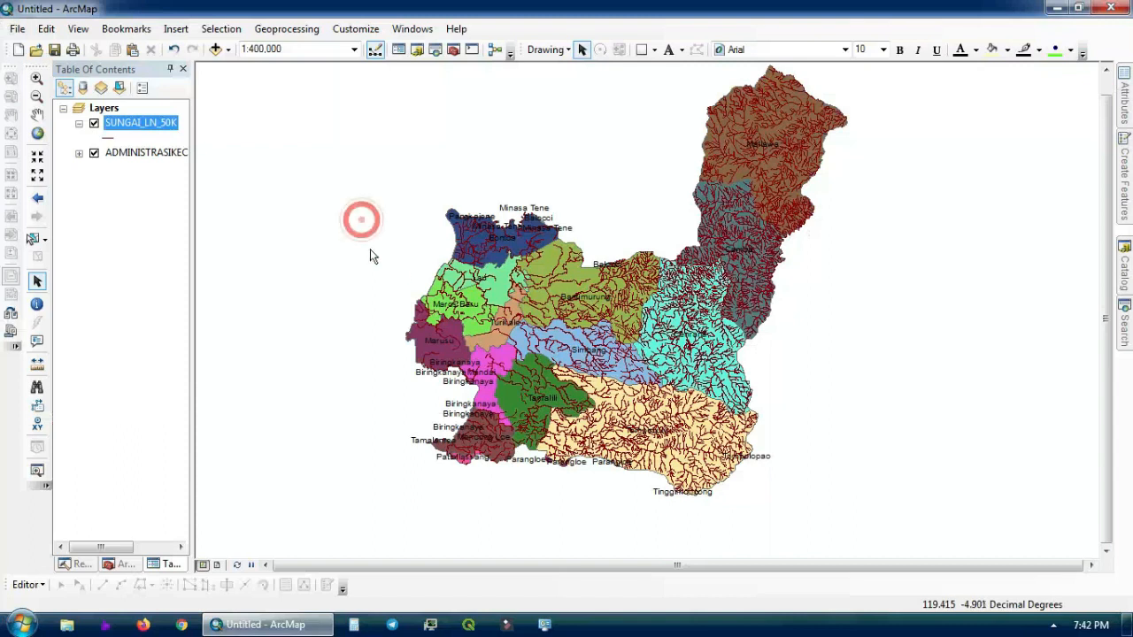
double_click(140, 122)
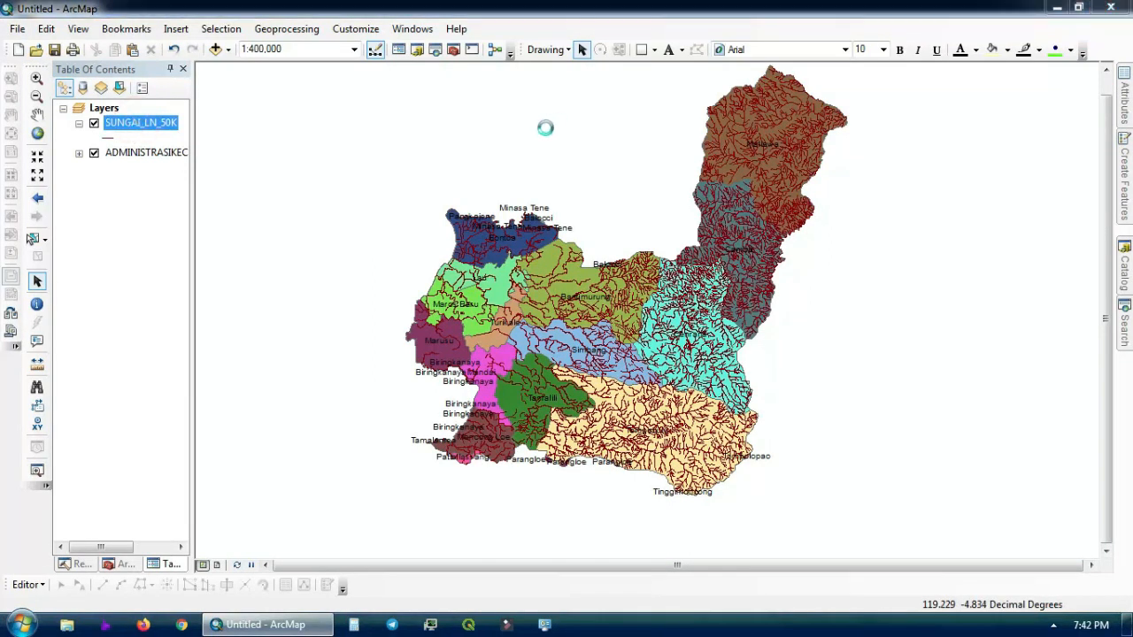
left_click(555, 143)
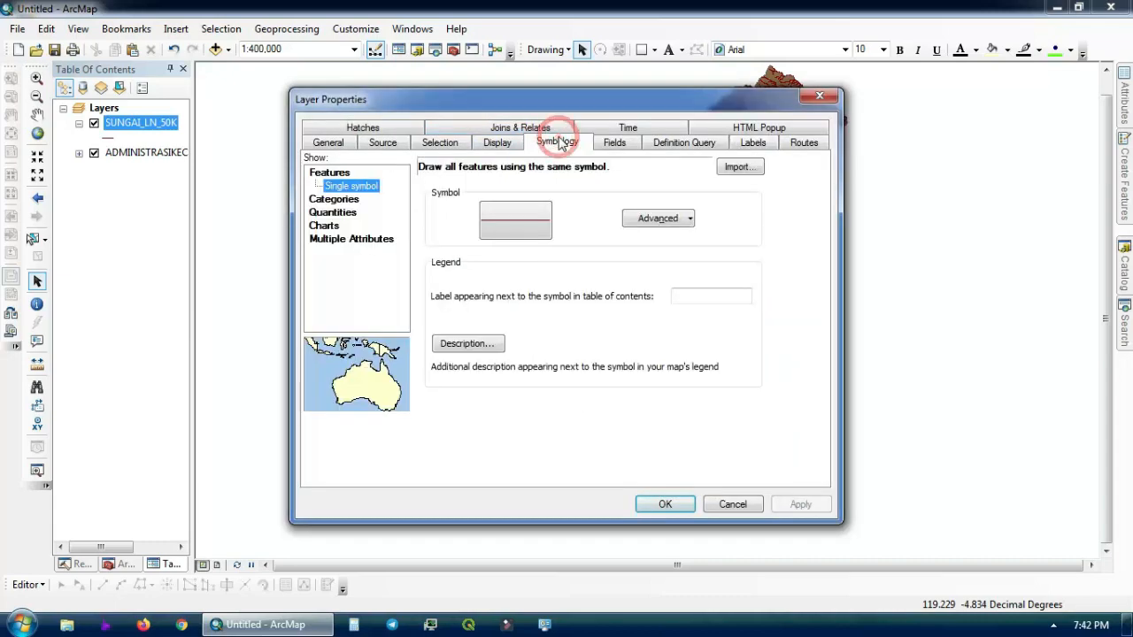
left_click(819, 96)
Symbolize SUNGAI_LN_50K by unique values of the REMARK field with all values added, and inspect the river classes on the map.
right_click(131, 125)
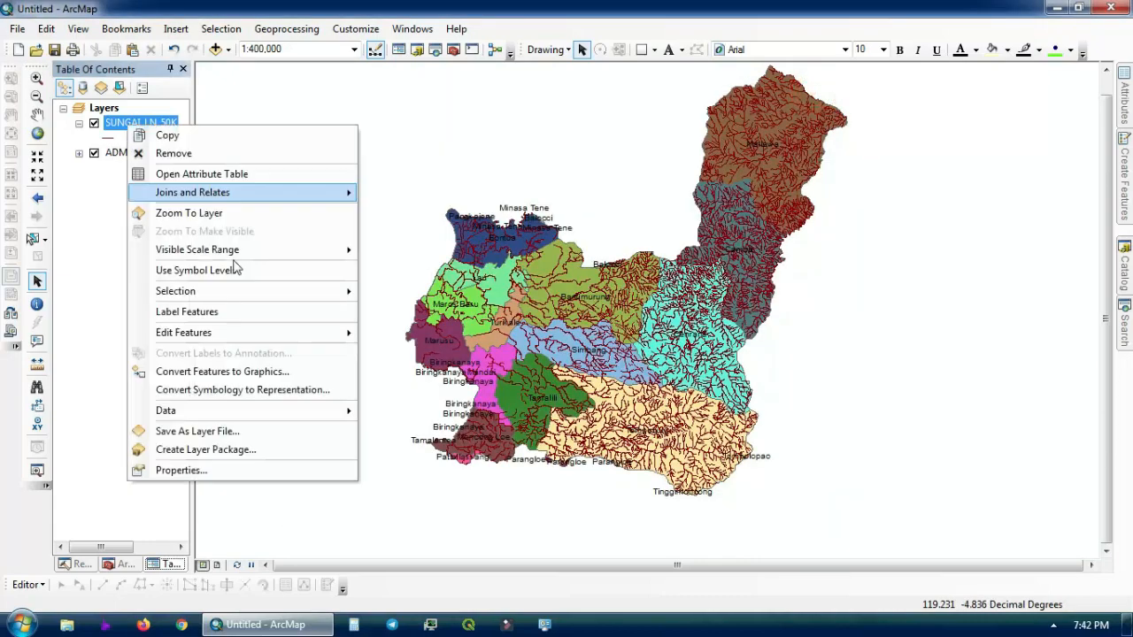
left_click(266, 470)
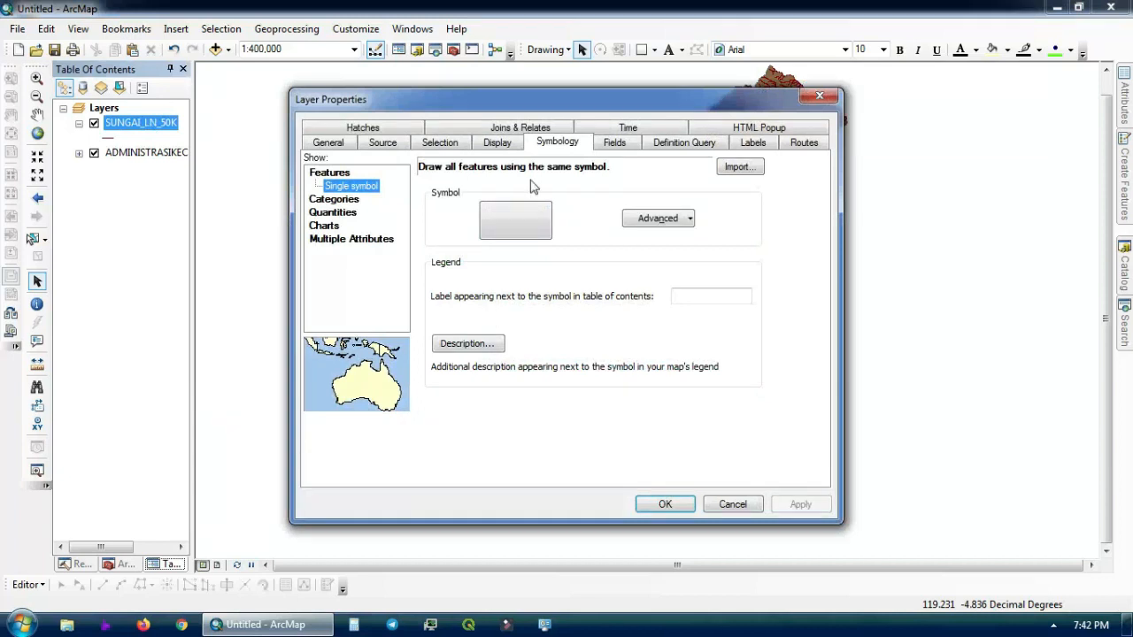
left_click(345, 200)
left_click(462, 202)
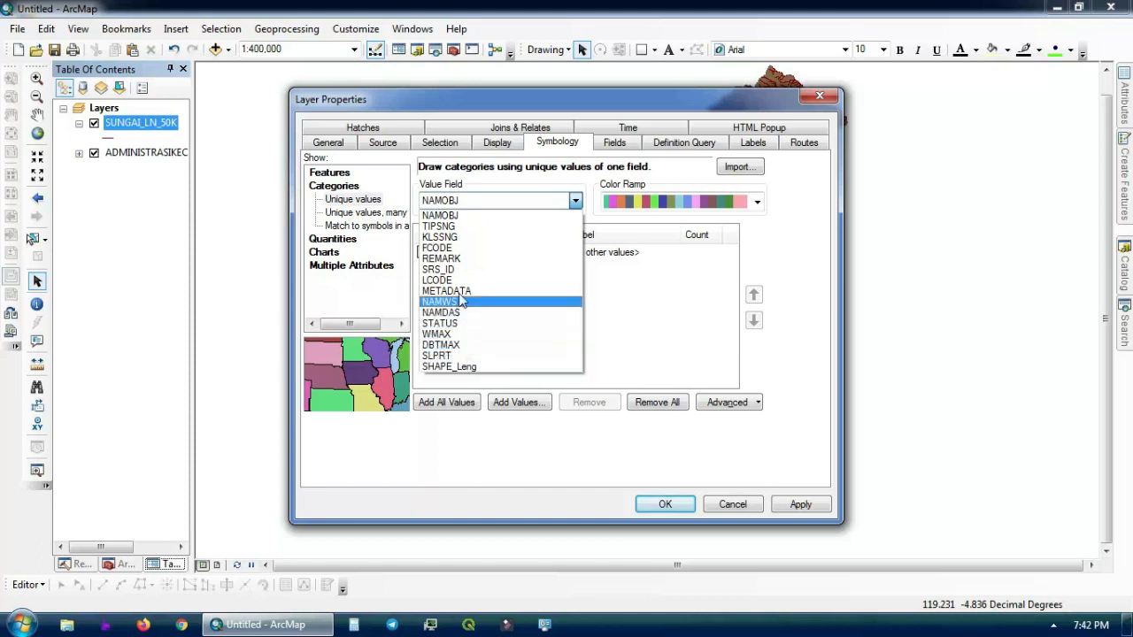
left_click(451, 258)
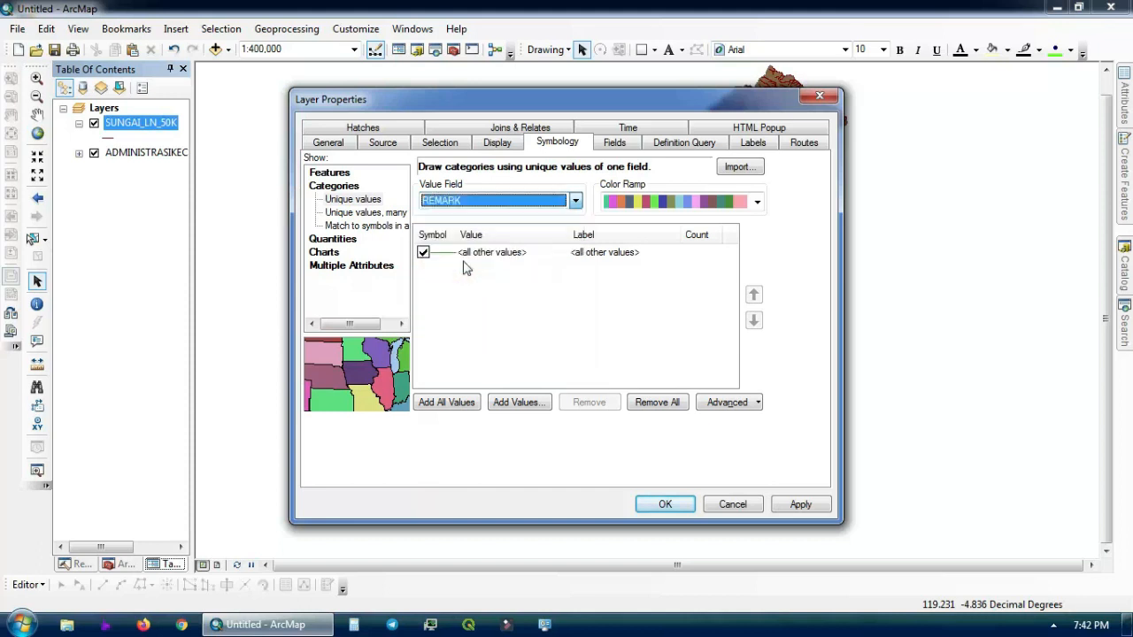
left_click(447, 411)
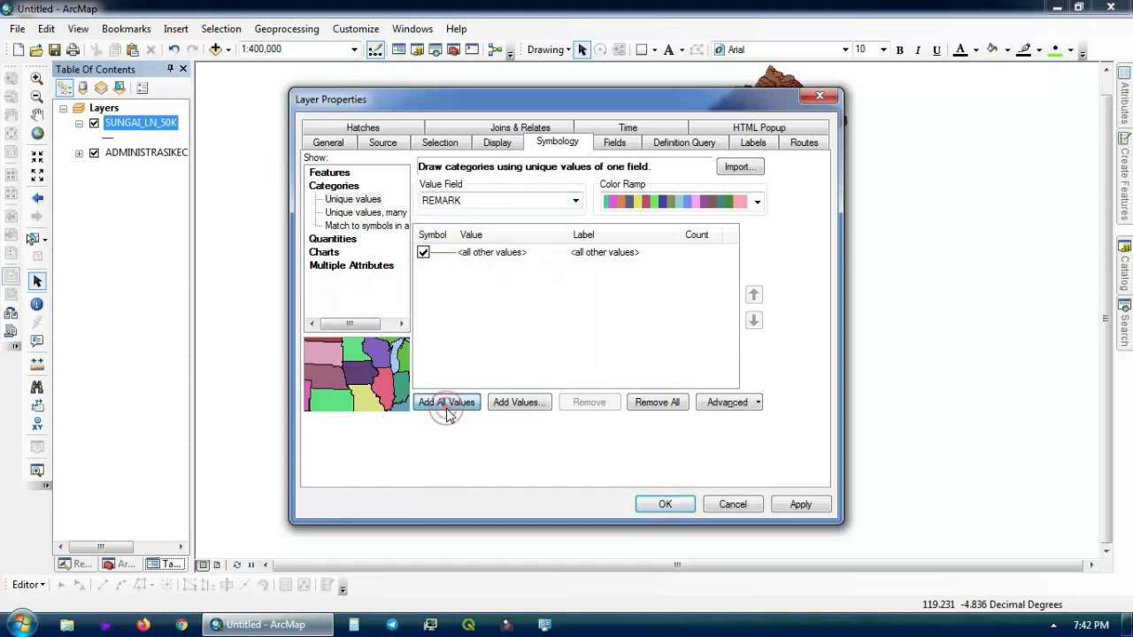
left_click(657, 512)
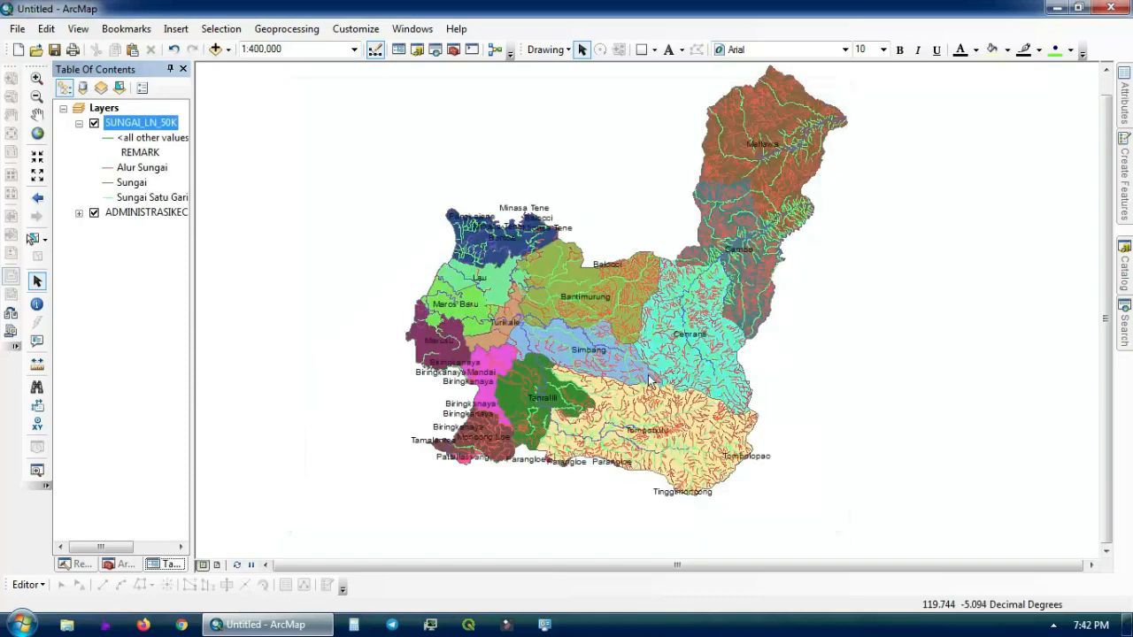
scroll(651, 332, "down", 3)
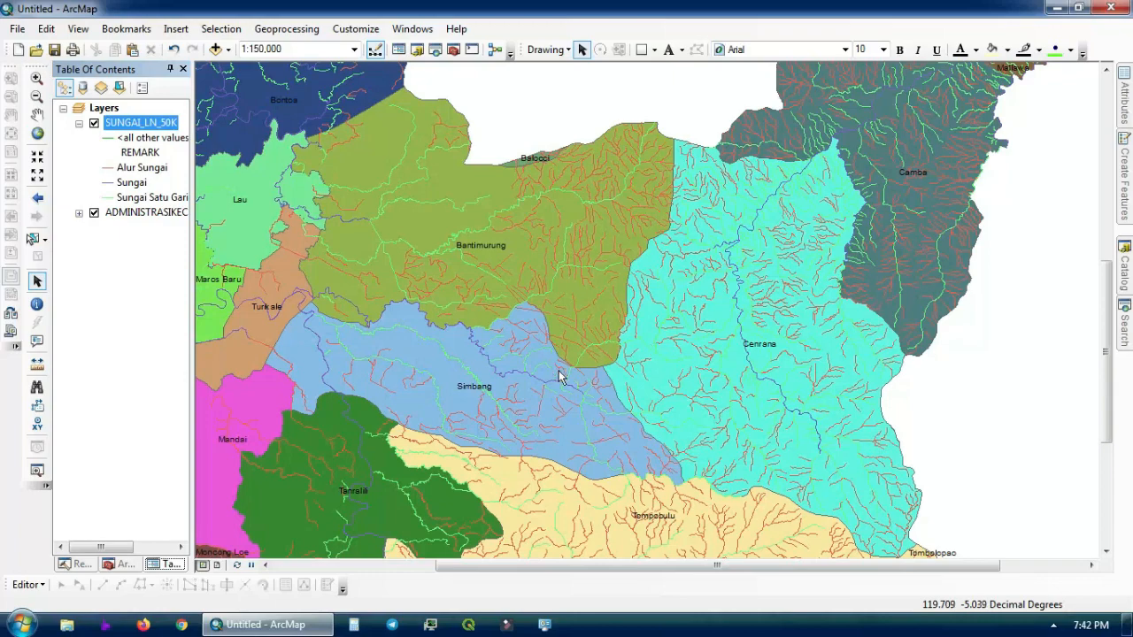
scroll(447, 385, "up", 3)
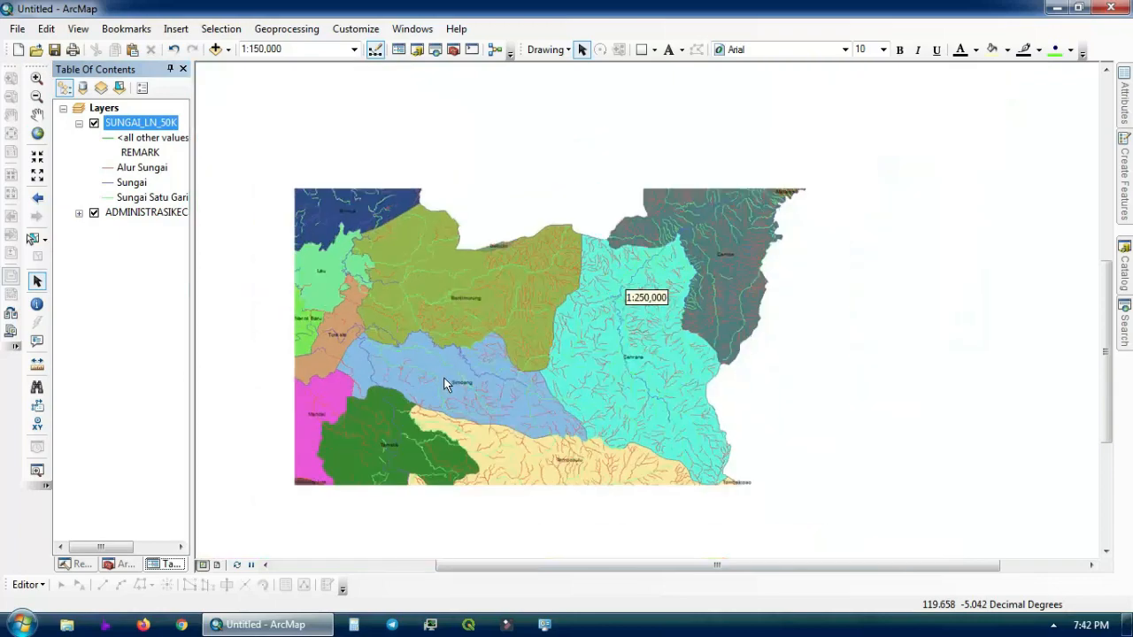
Add the PENDIDIKAN_PT_50K.shp point layer from the Data Kabupaten Maros folder to the map.
left_click(215, 48)
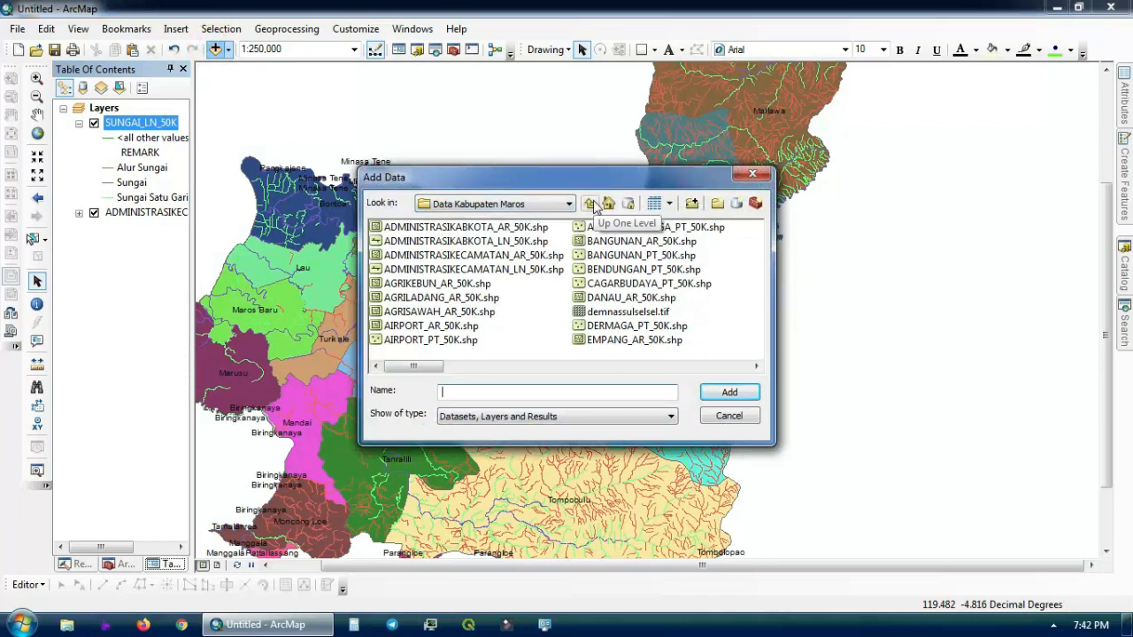
left_click(593, 269)
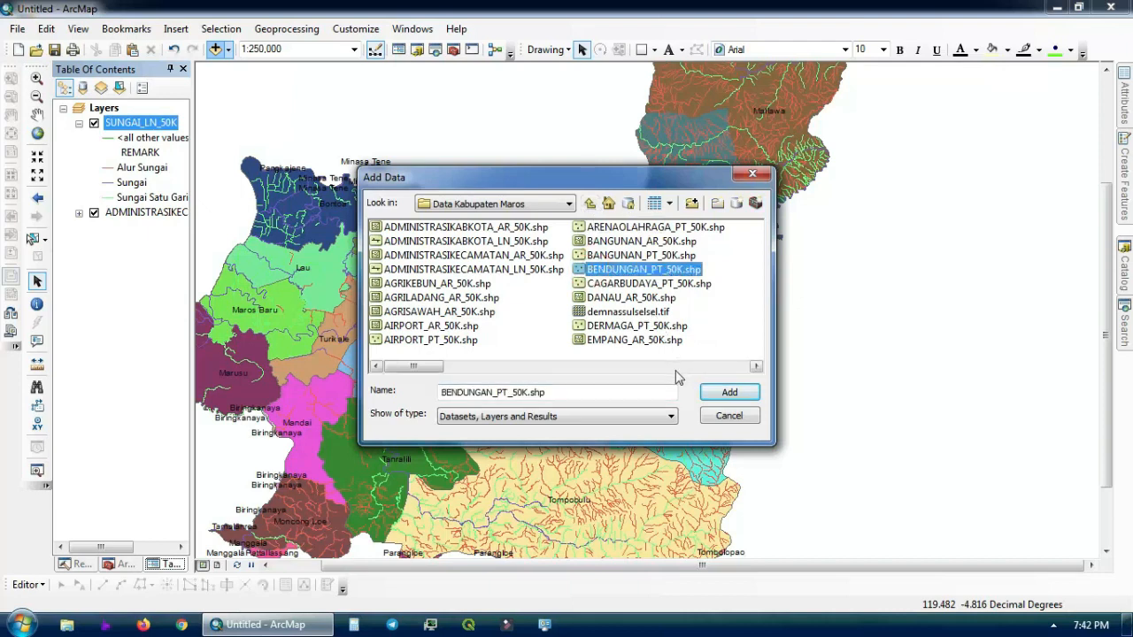
scroll(678, 376, "down", 1)
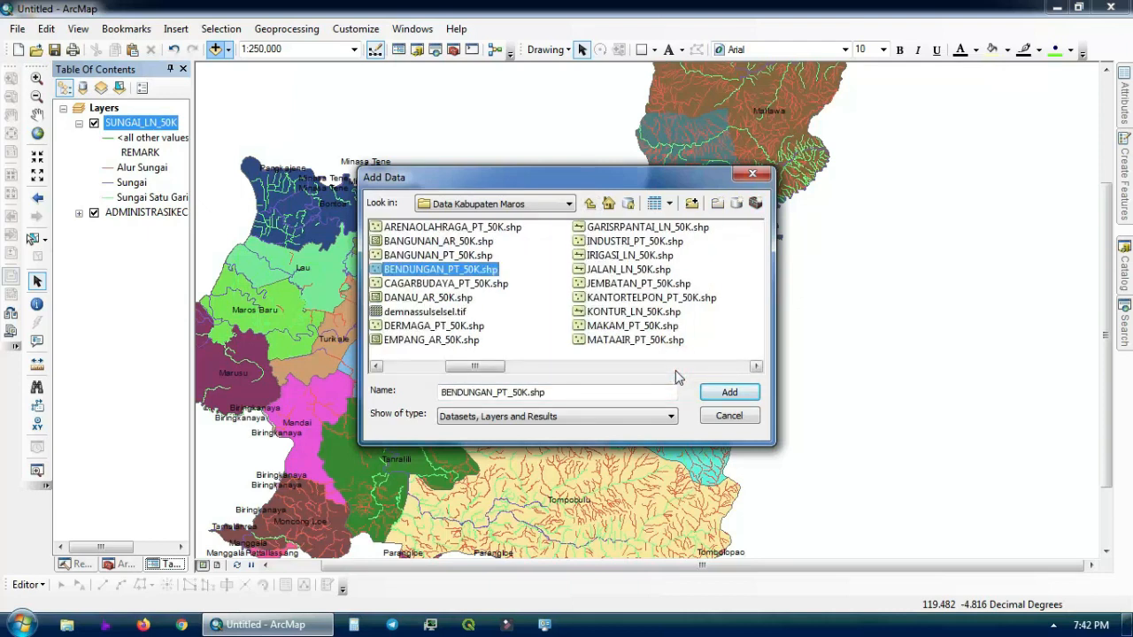
scroll(677, 376, "down", 1)
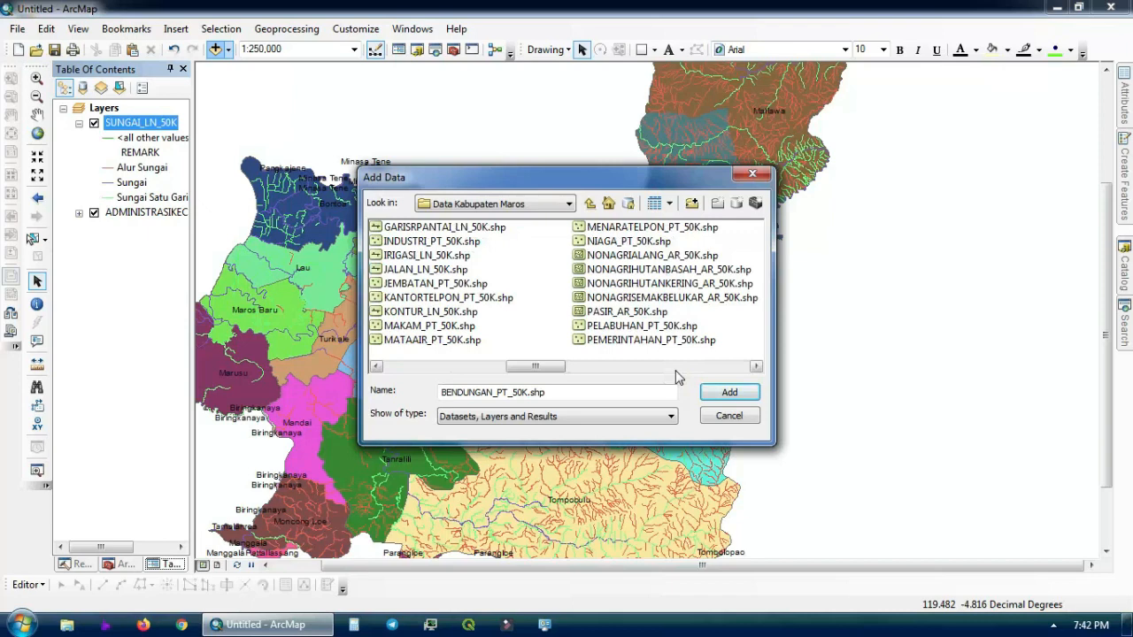
scroll(677, 376, "down", 1)
left_click(644, 243)
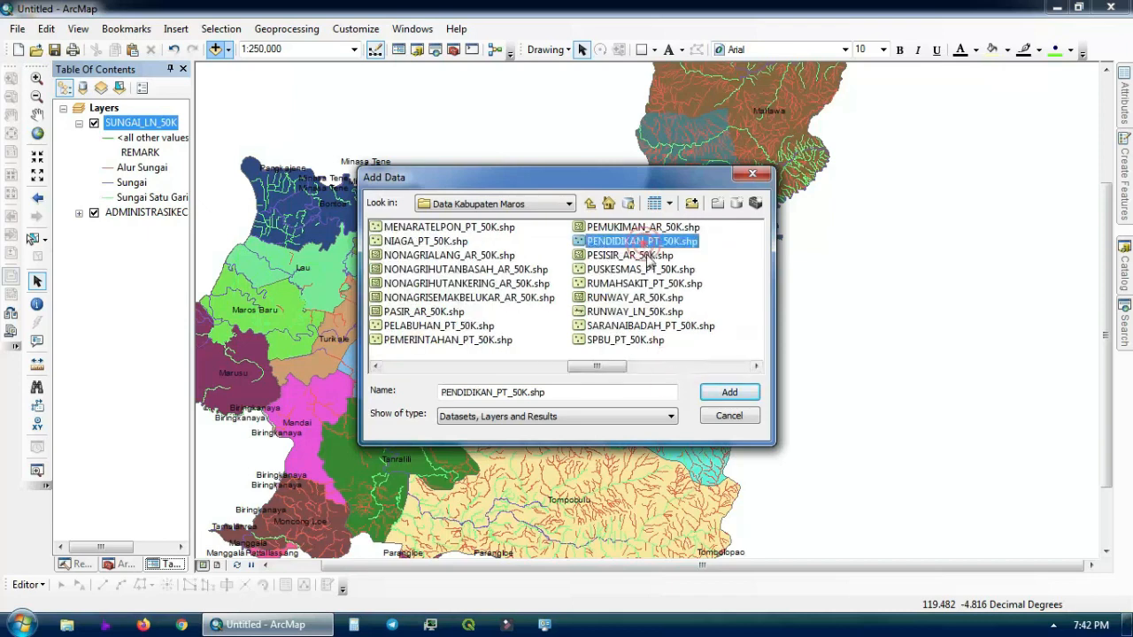
left_click(718, 392)
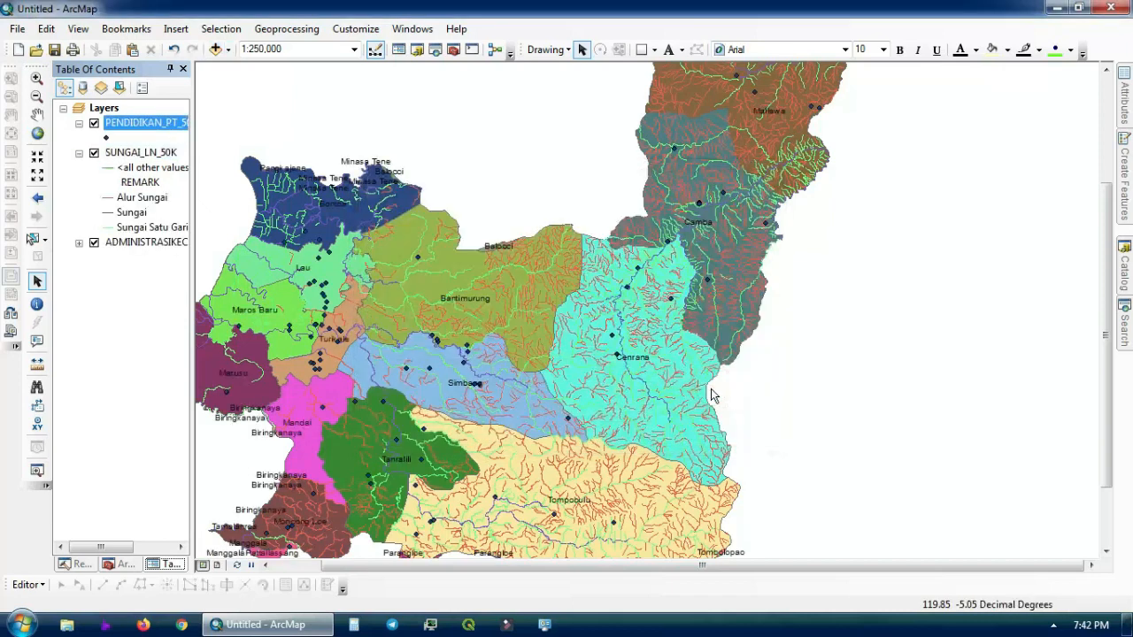
scroll(311, 459, "down", 2)
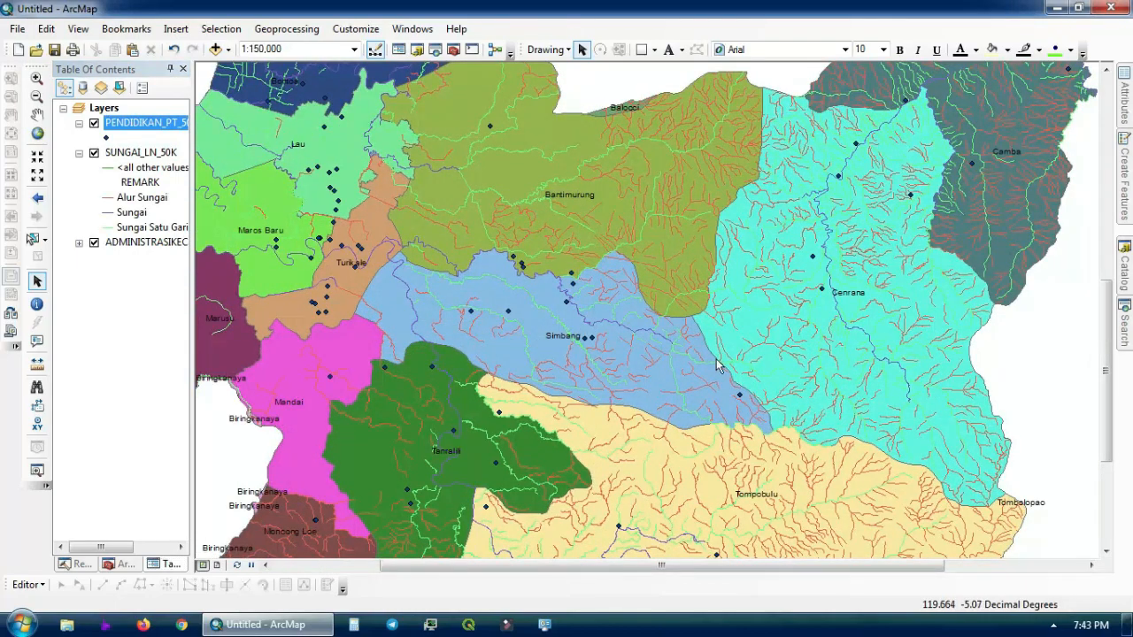
Examine the school names and education types in the attribute table of PENDIDIKAN_PT_50K, and close the table.
right_click(138, 131)
left_click(206, 171)
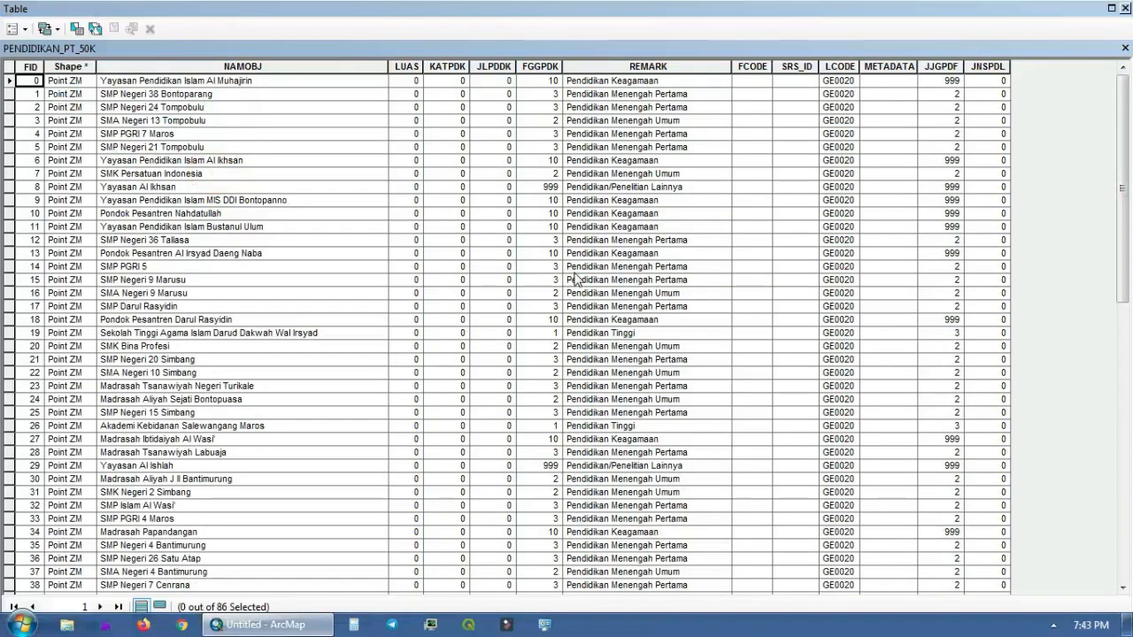
scroll(649, 270, "down", 7)
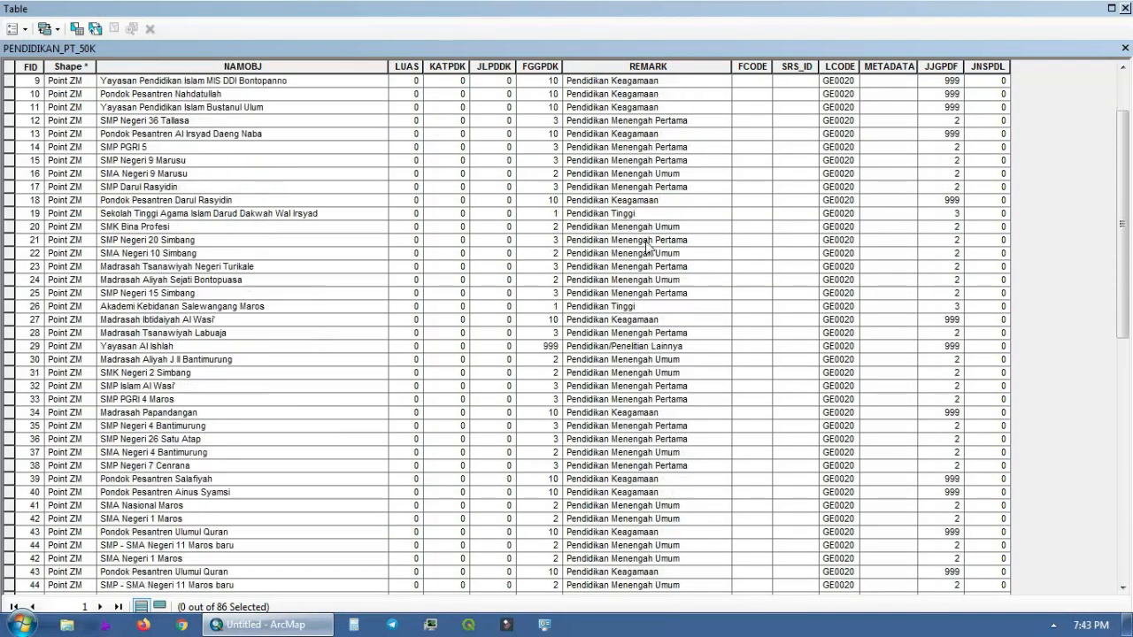
scroll(649, 270, "down", 3)
scroll(649, 270, "up", 7)
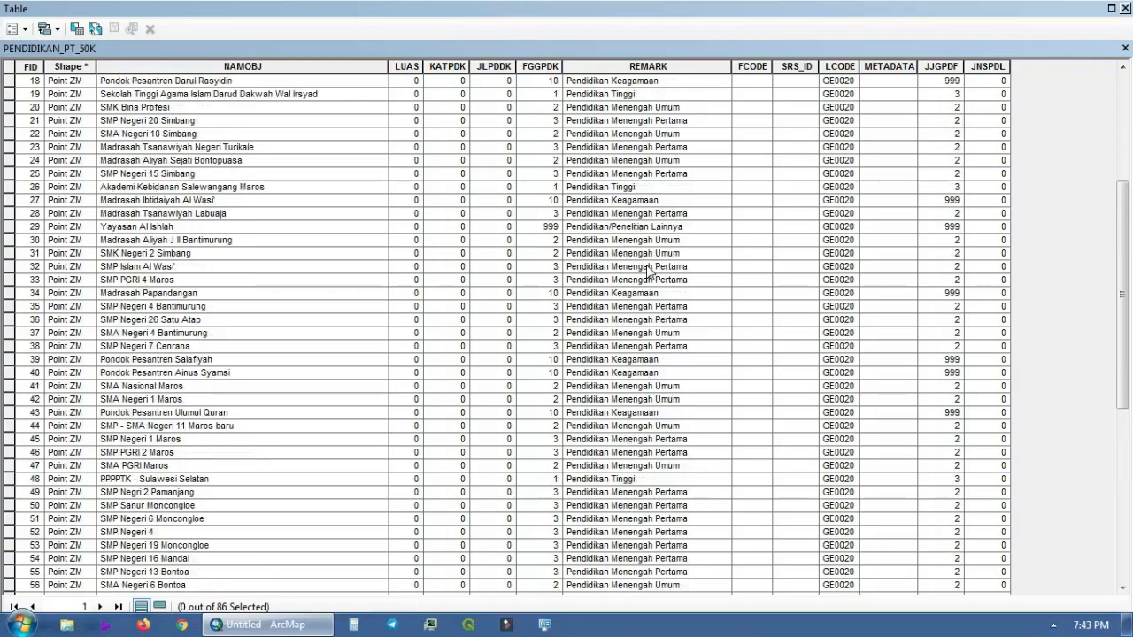
scroll(535, 137, "down", 3)
left_click(1126, 9)
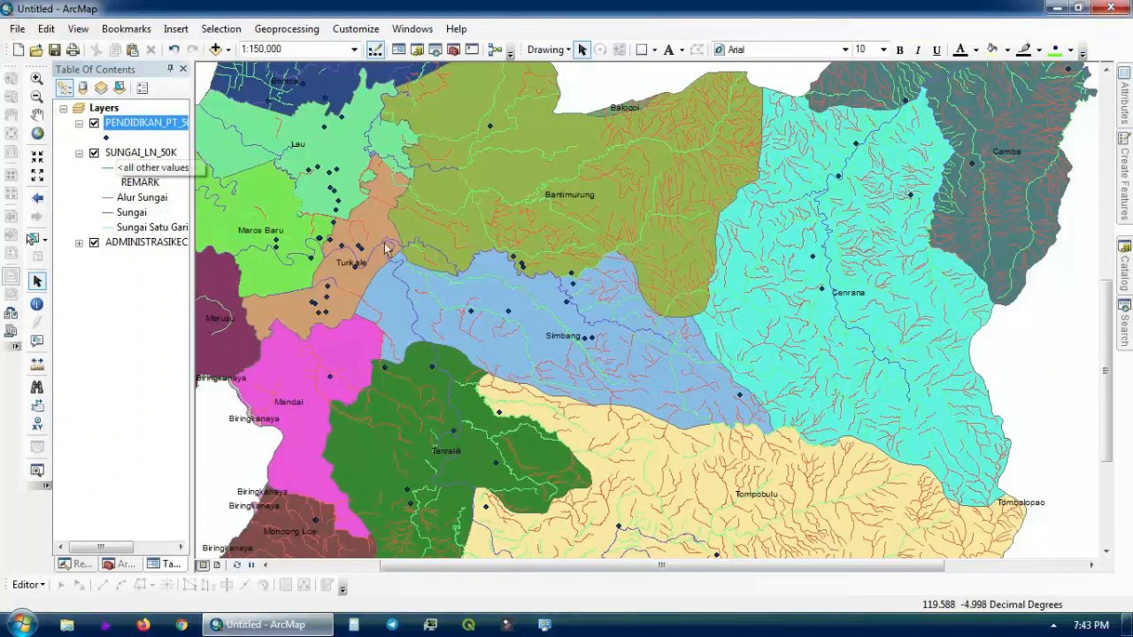
right_click(155, 125)
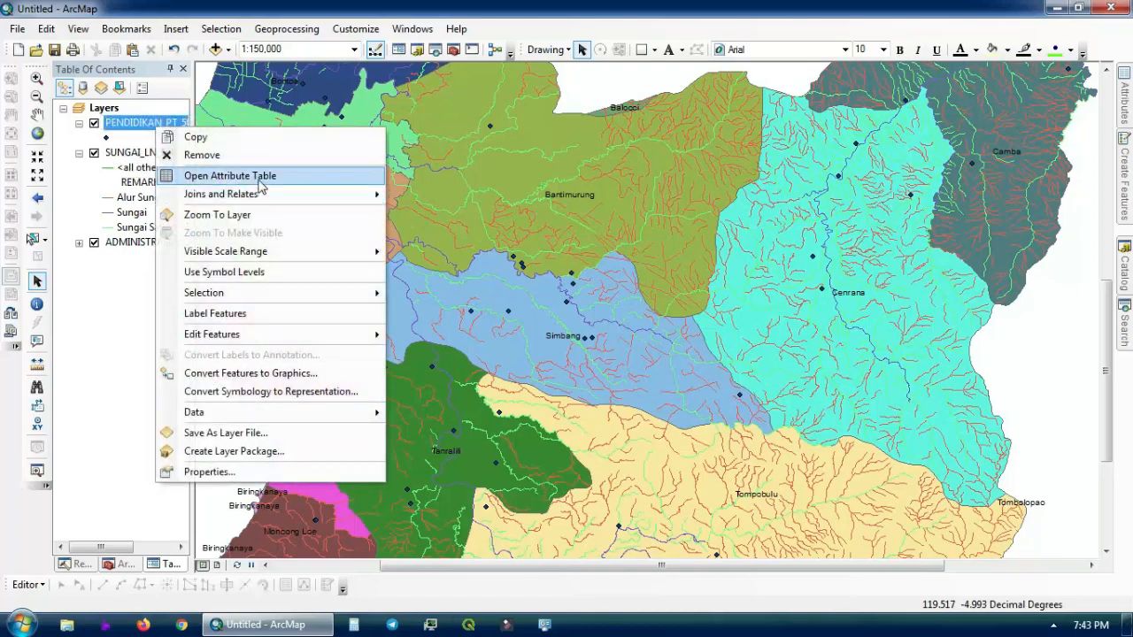
left_click(256, 179)
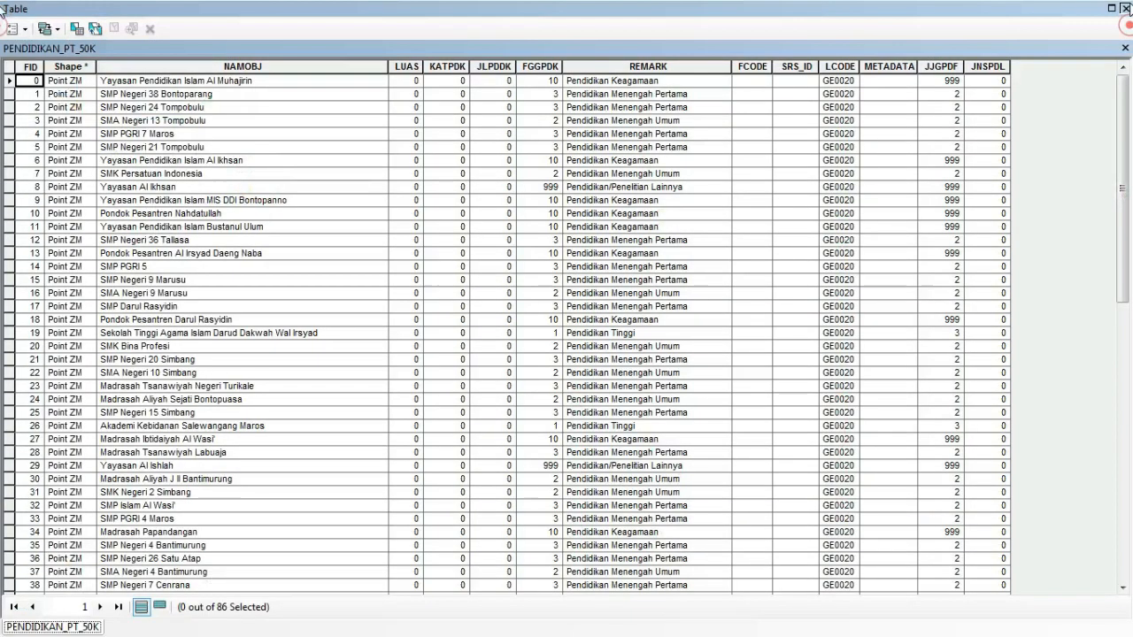
left_click(1125, 8)
Identify the attributes of the PENDIDIKAN_PT_50K point northwest of the Bantimurung district label.
left_click(37, 305)
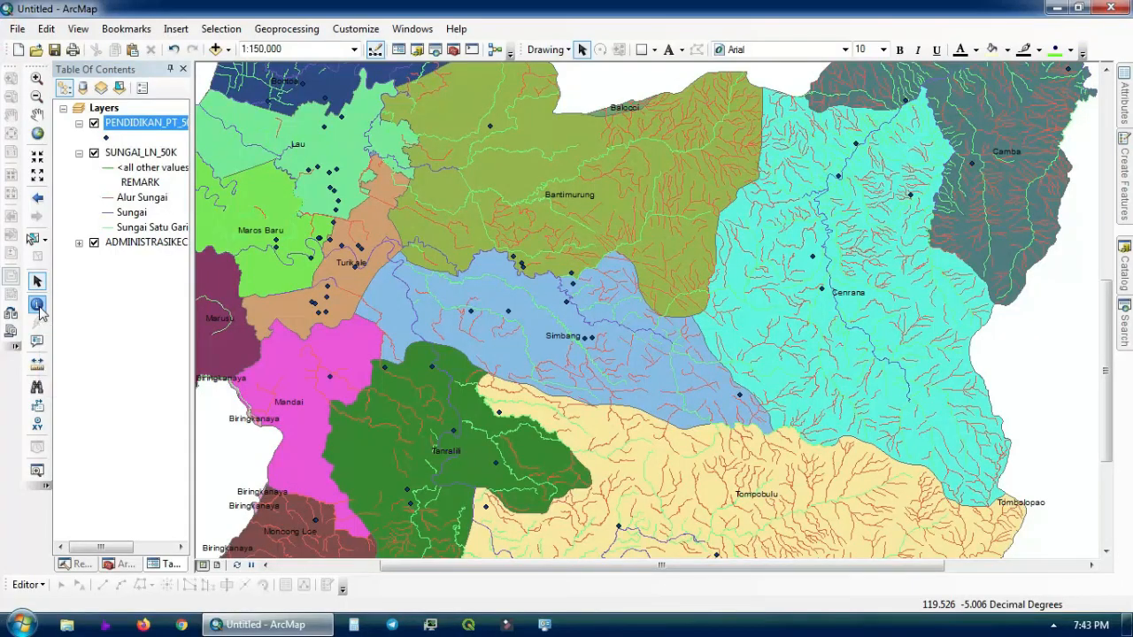
scroll(492, 127, "up", 3)
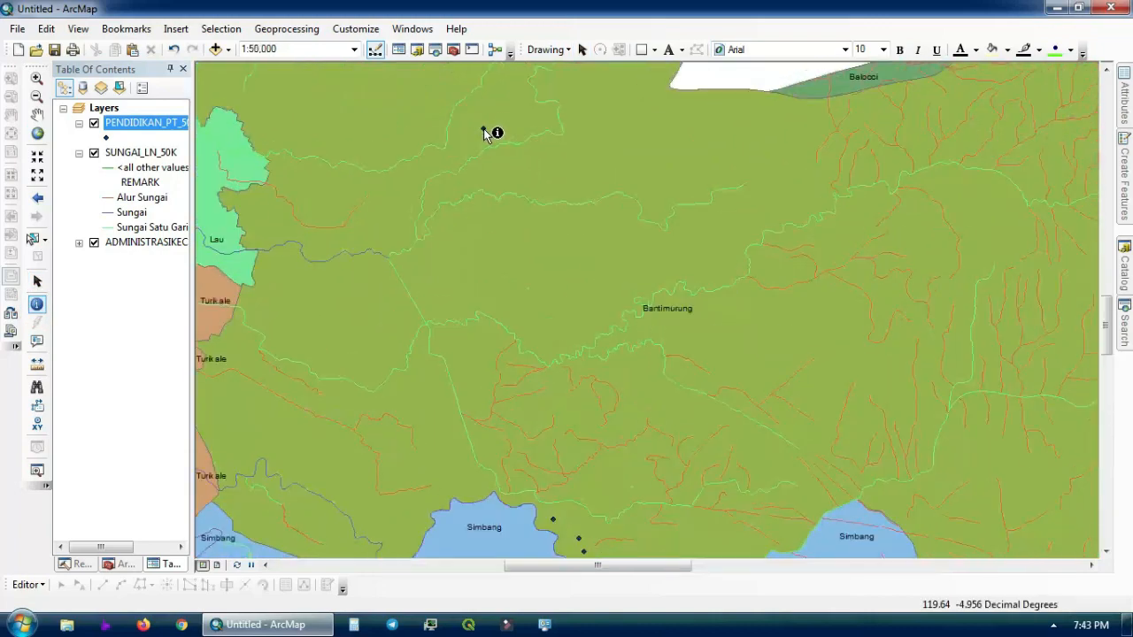
left_click(485, 133)
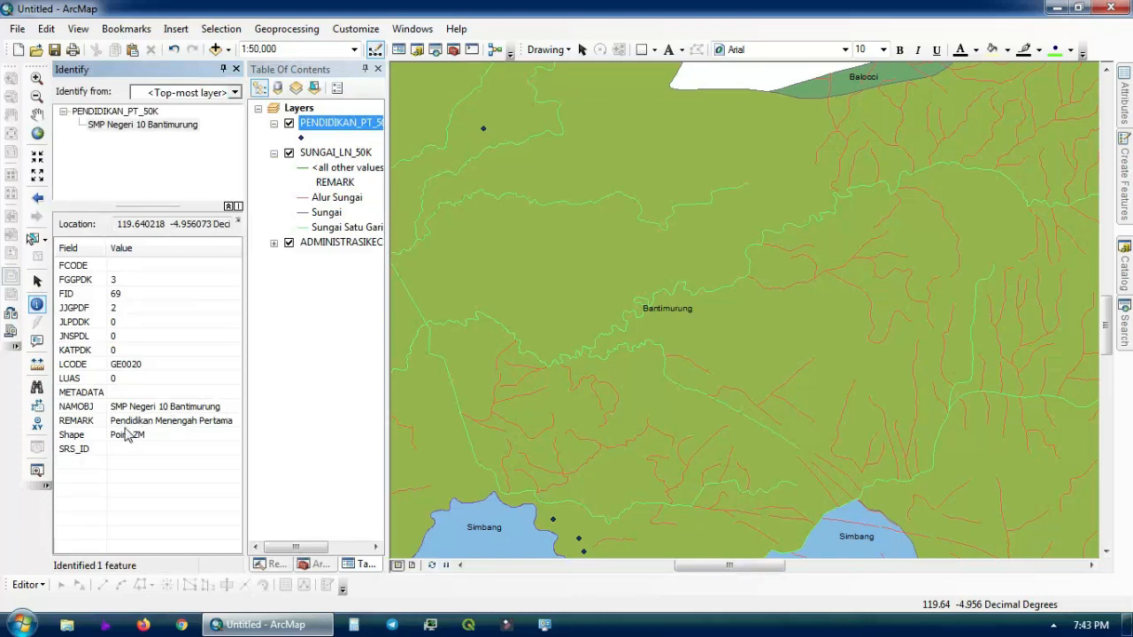
Identify the attributes of the PENDIDIKAN_PT_50K point on Bantimurung's southern border with Simbang, and close the results.
left_click(236, 69)
scroll(572, 313, "down", 2)
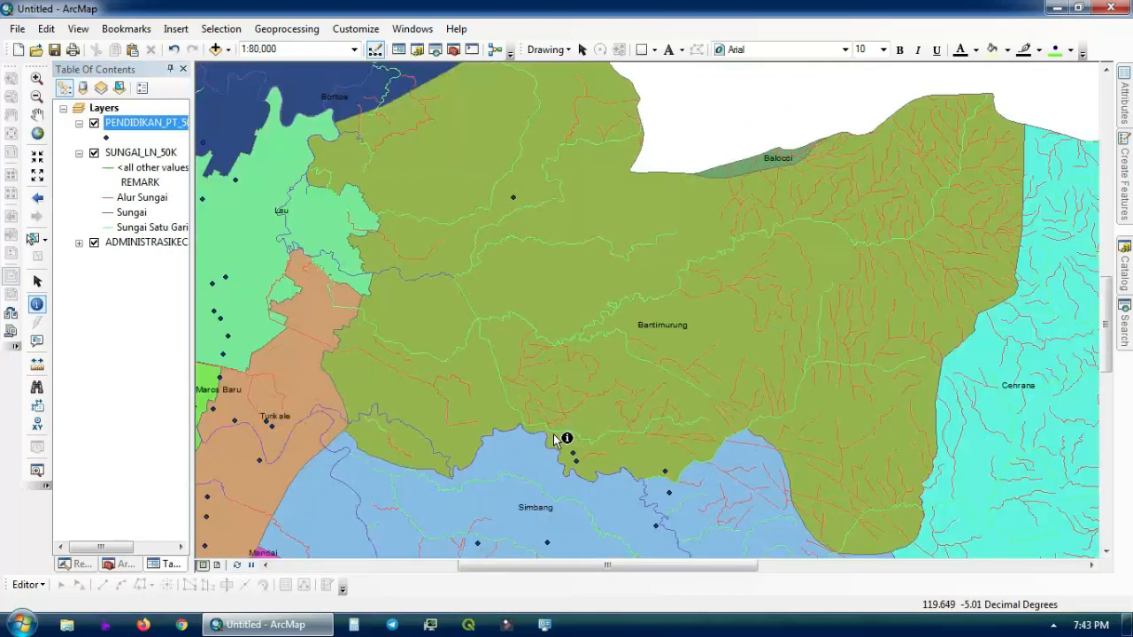
left_click(559, 444)
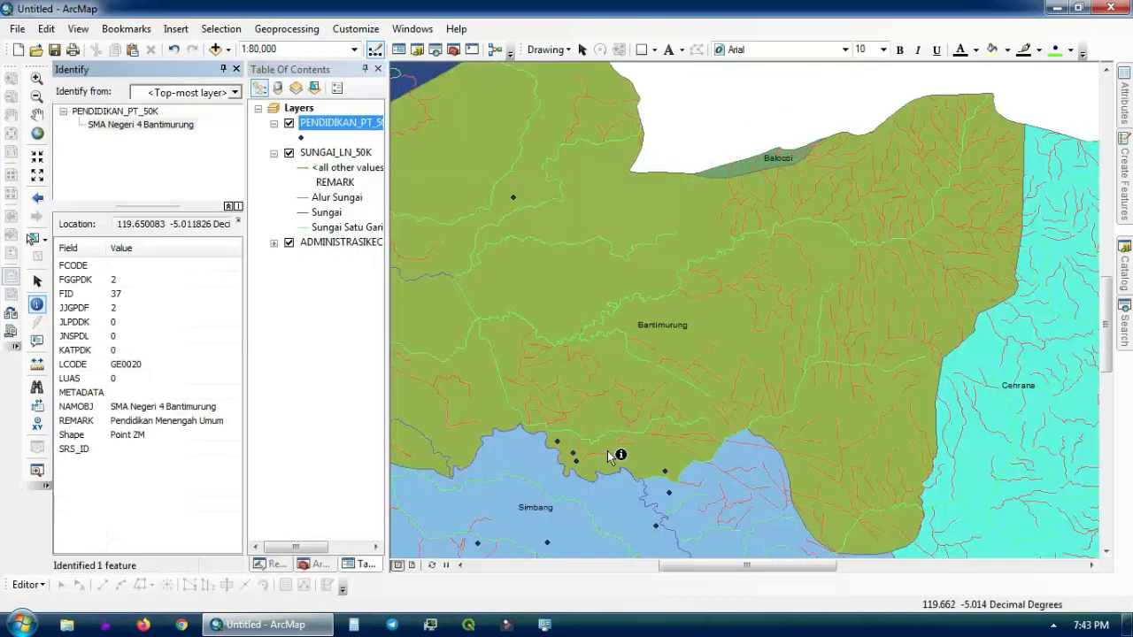
left_click(237, 69)
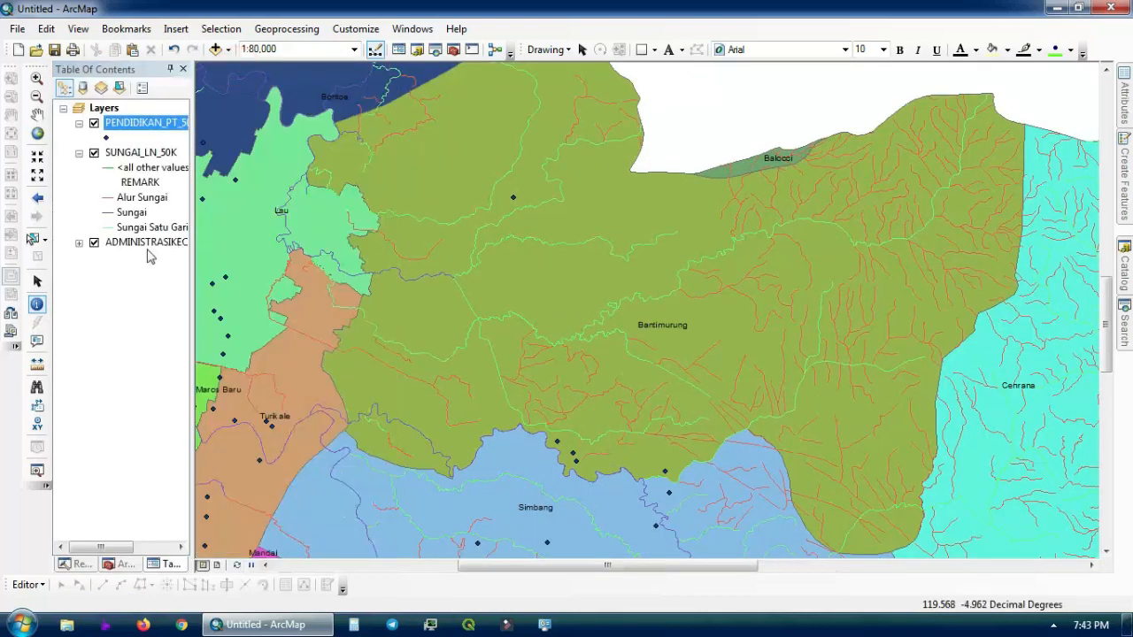
Identify the attributes of two SUNGAI_LN_50K rivers, one in western Simbang and one along the Simbang–Bantimurung border, and close the results.
left_click(132, 155)
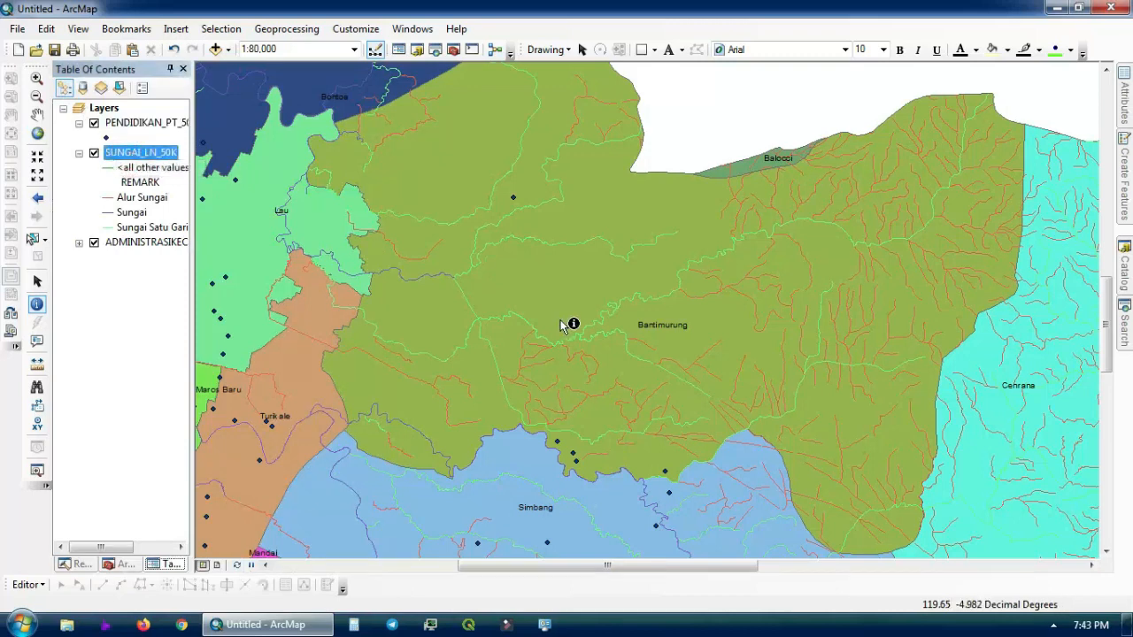
left_click(1106, 418)
scroll(631, 394, "down", 1)
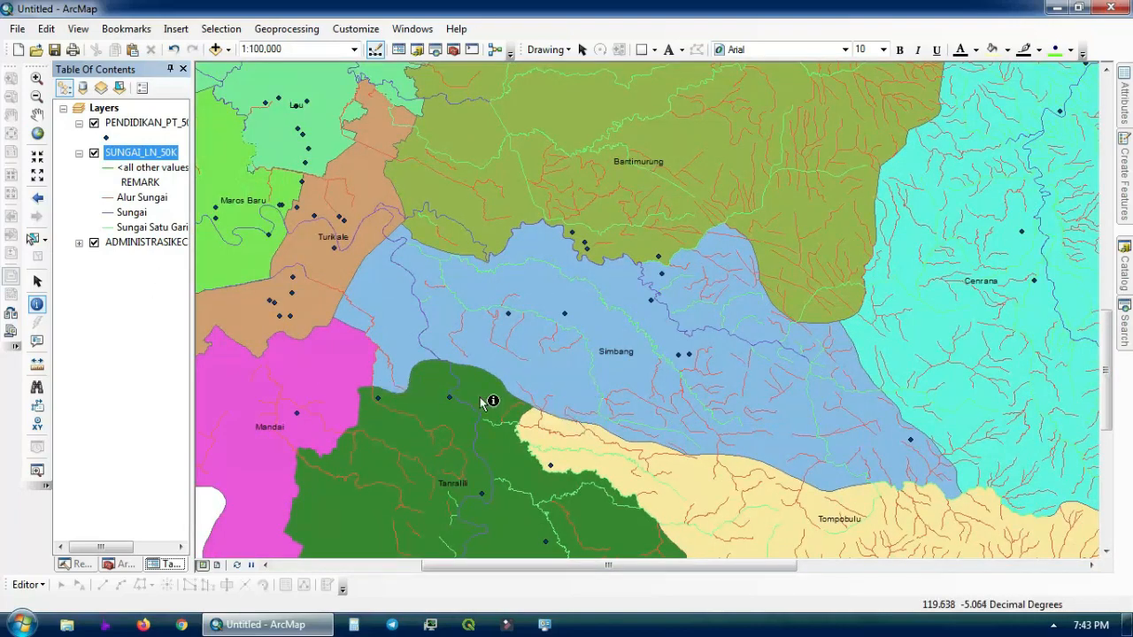
scroll(386, 248, "up", 2)
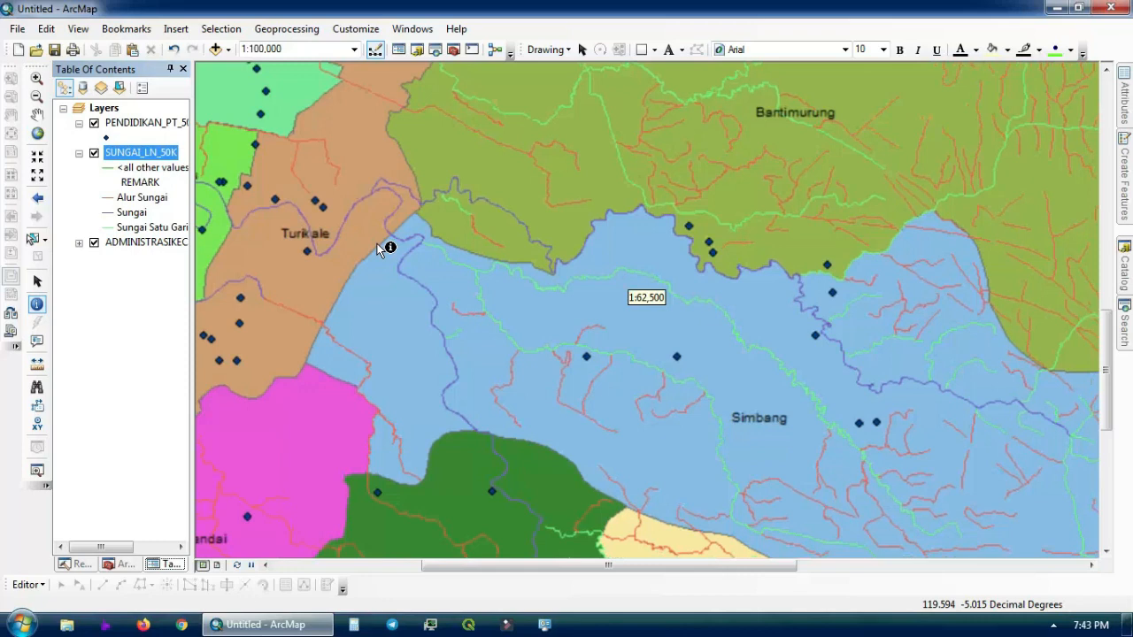
left_click(411, 276)
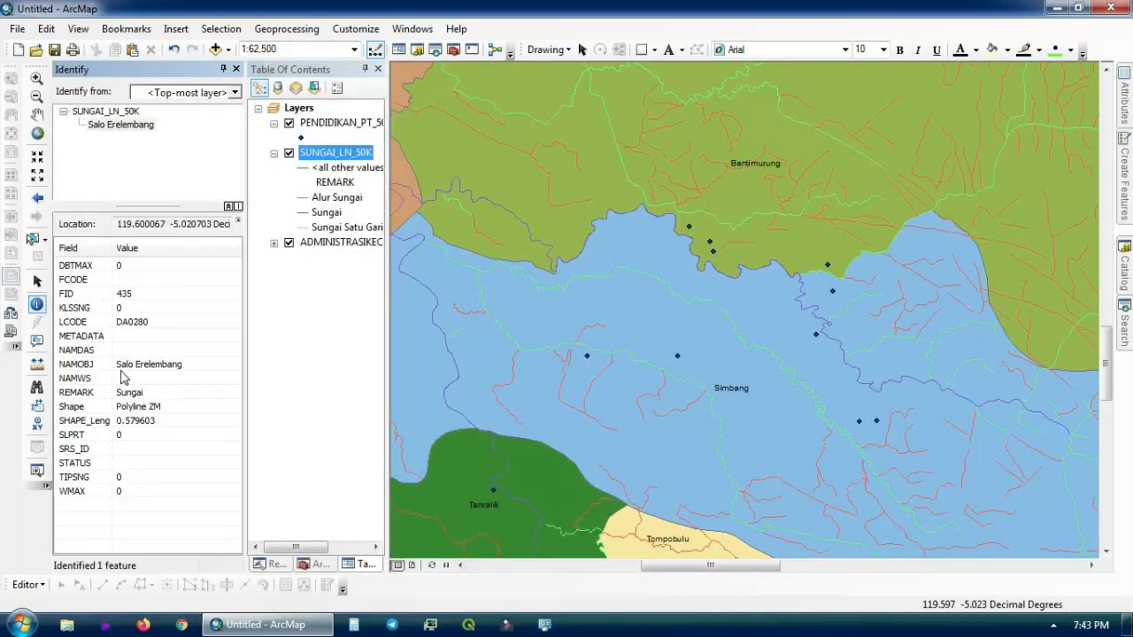
left_click(542, 245)
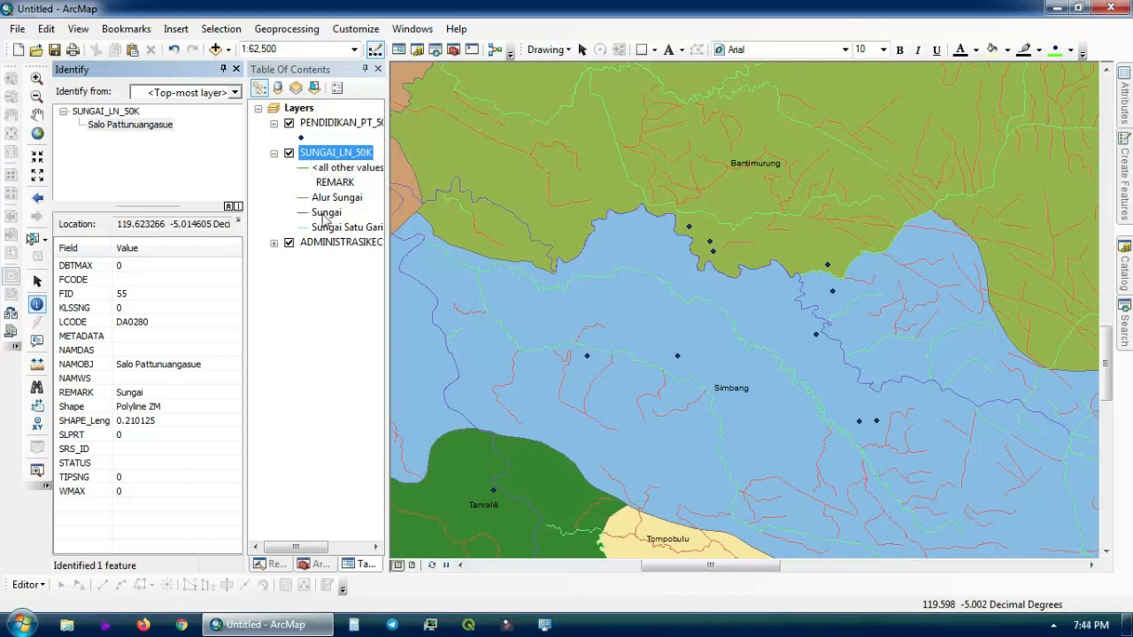
left_click(235, 69)
Identify the attributes of the Bantimurung and Cenrana district polygons, and close the results.
scroll(543, 306, "down", 3)
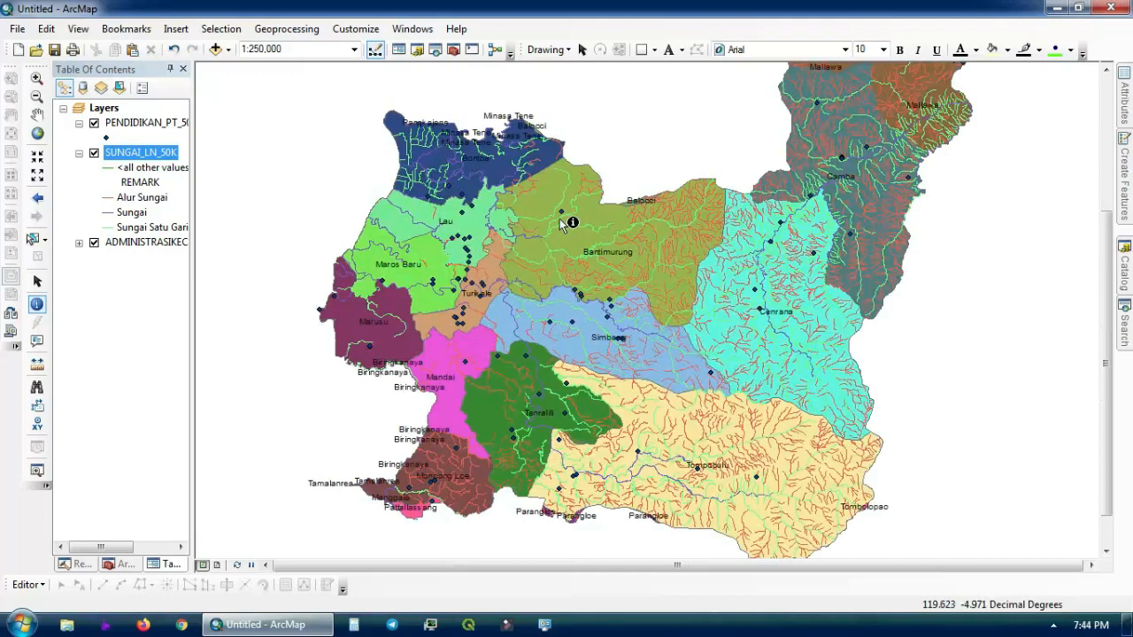
scroll(571, 239, "up", 2)
left_click(571, 244)
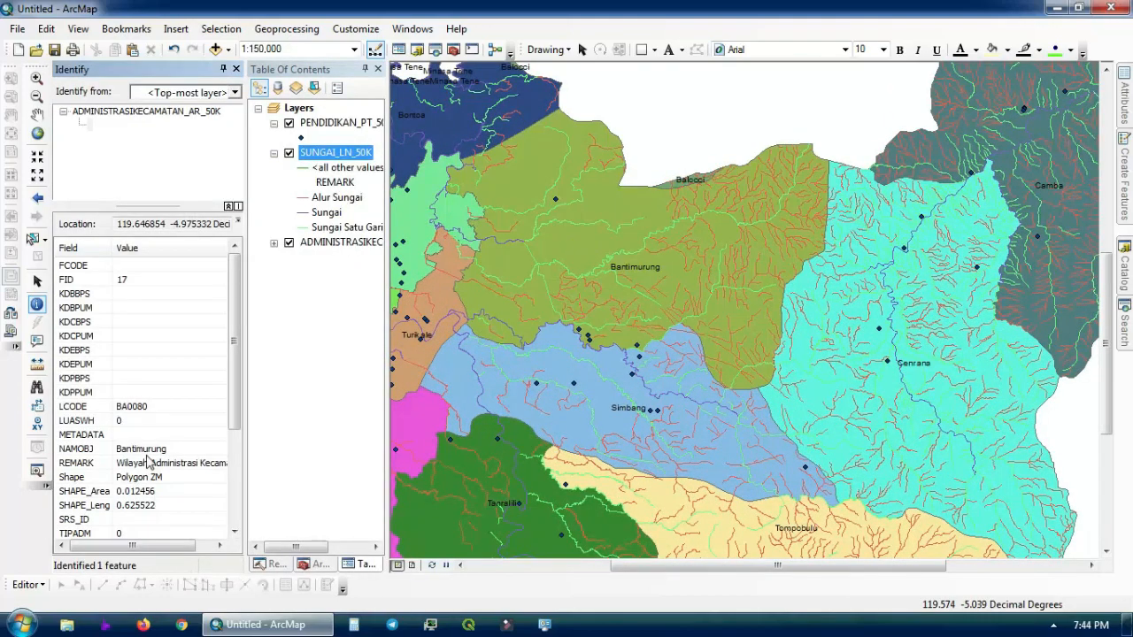
left_click(888, 382)
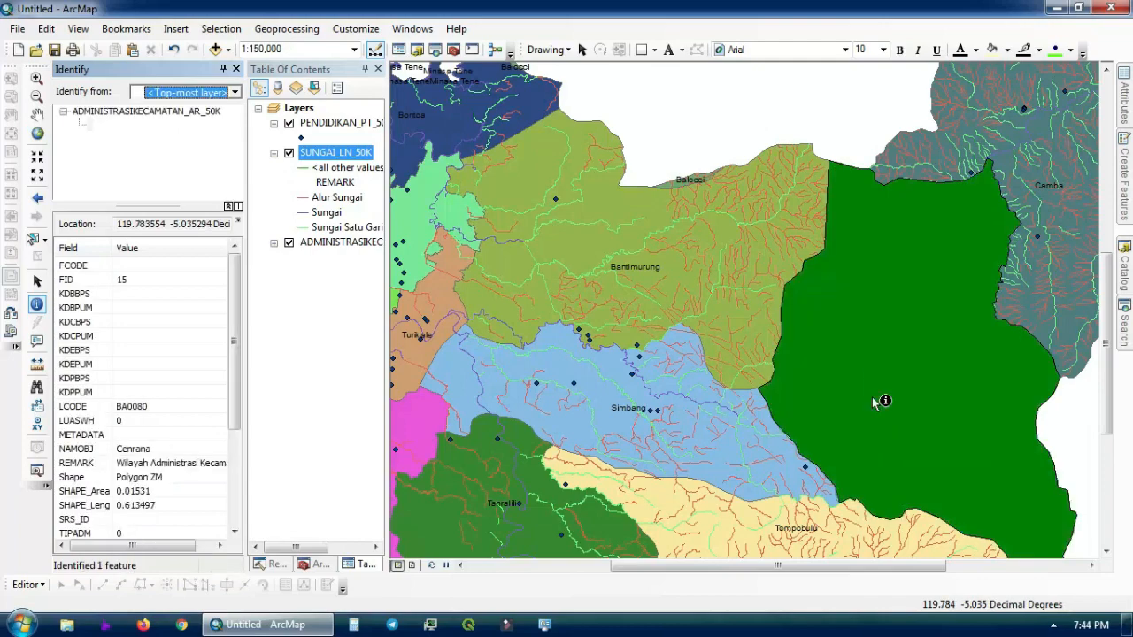
left_click(235, 69)
Measure a multi-segment line from the Bontoa district through the empty area north of Bantimurung and back into Bantimurung.
scroll(599, 332, "down", 3)
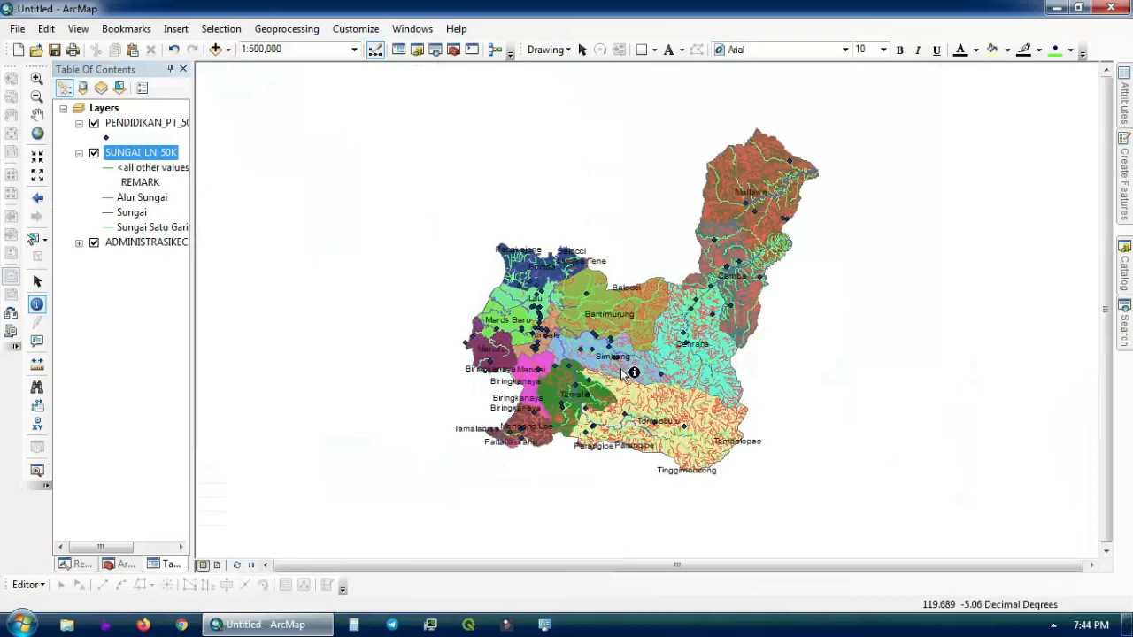
scroll(620, 370, "up", 1)
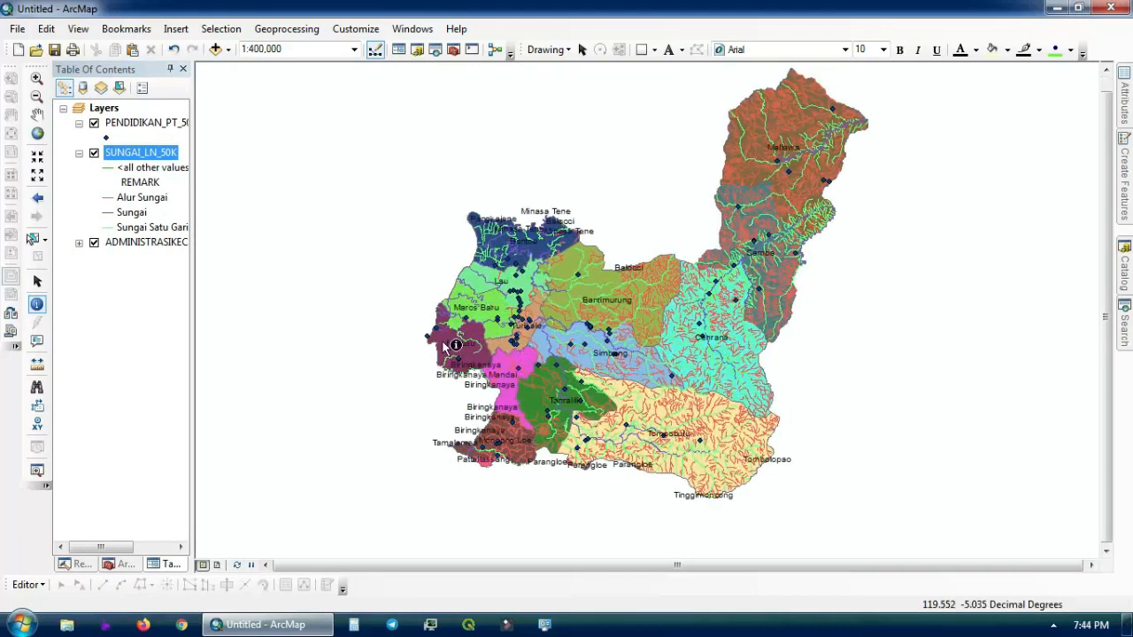
left_click(36, 365)
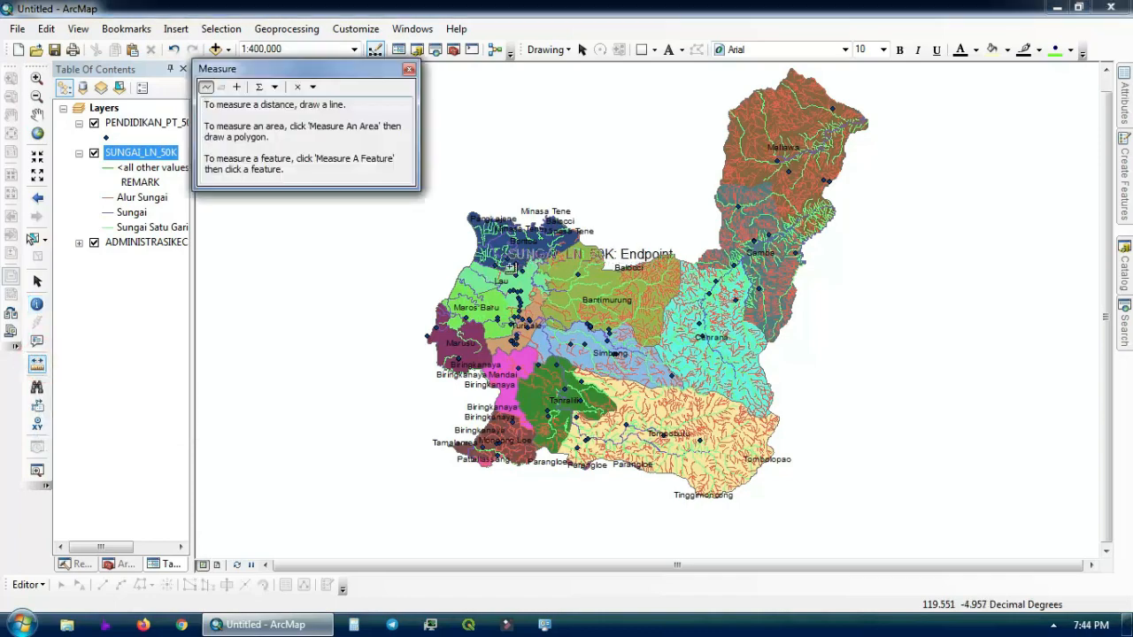
scroll(562, 259, "up", 3)
scroll(562, 258, "up", 2)
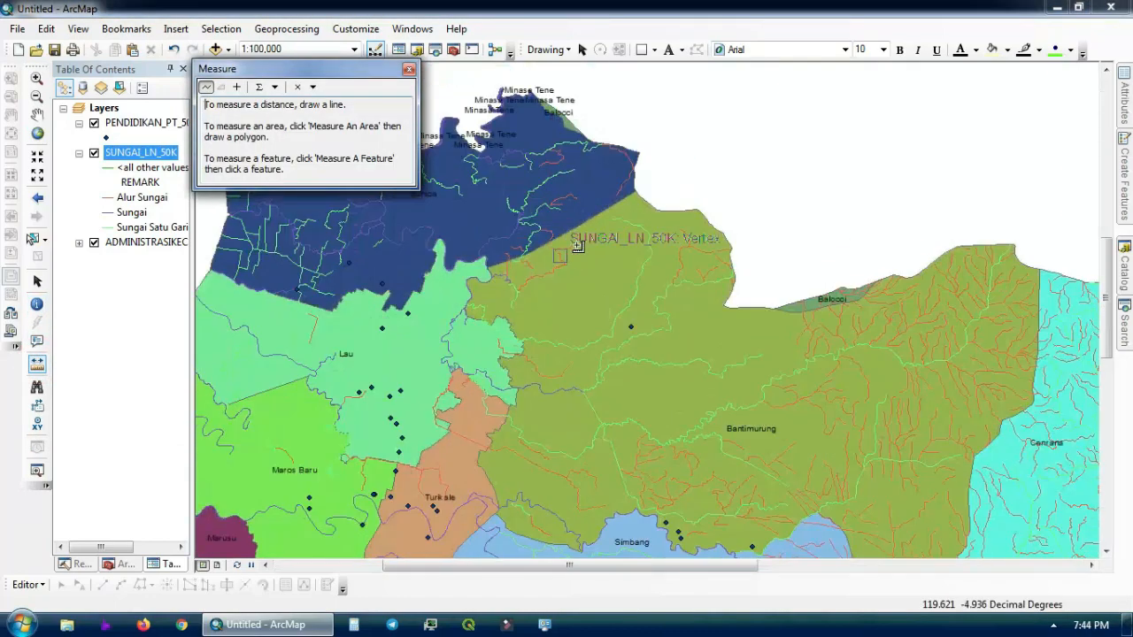
left_click(582, 214)
left_click(1012, 170)
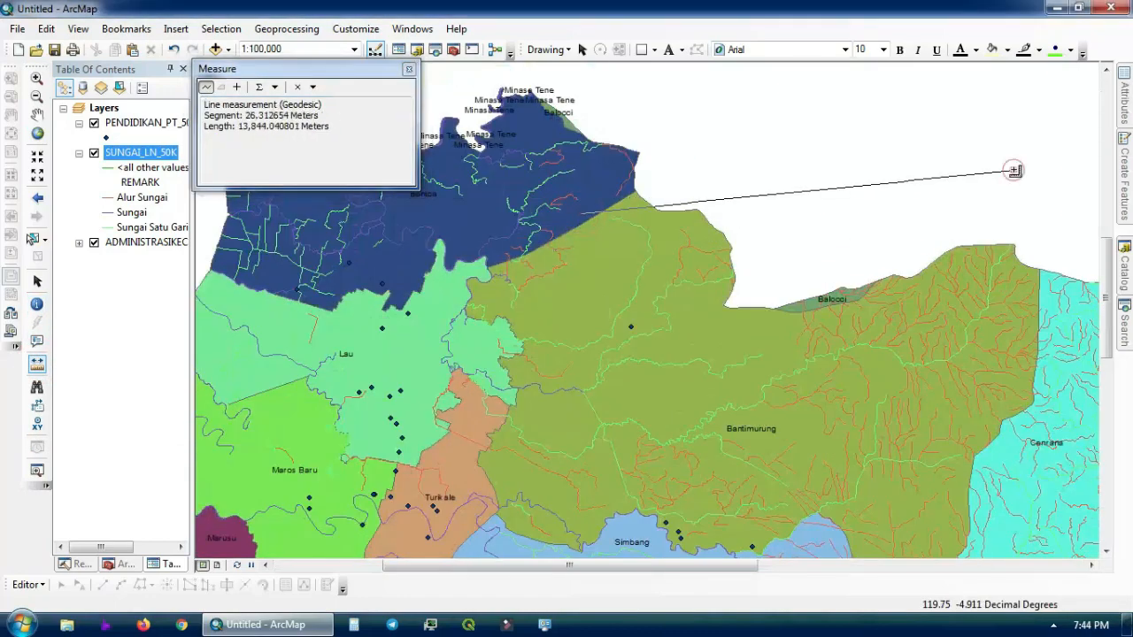
left_click(1061, 210)
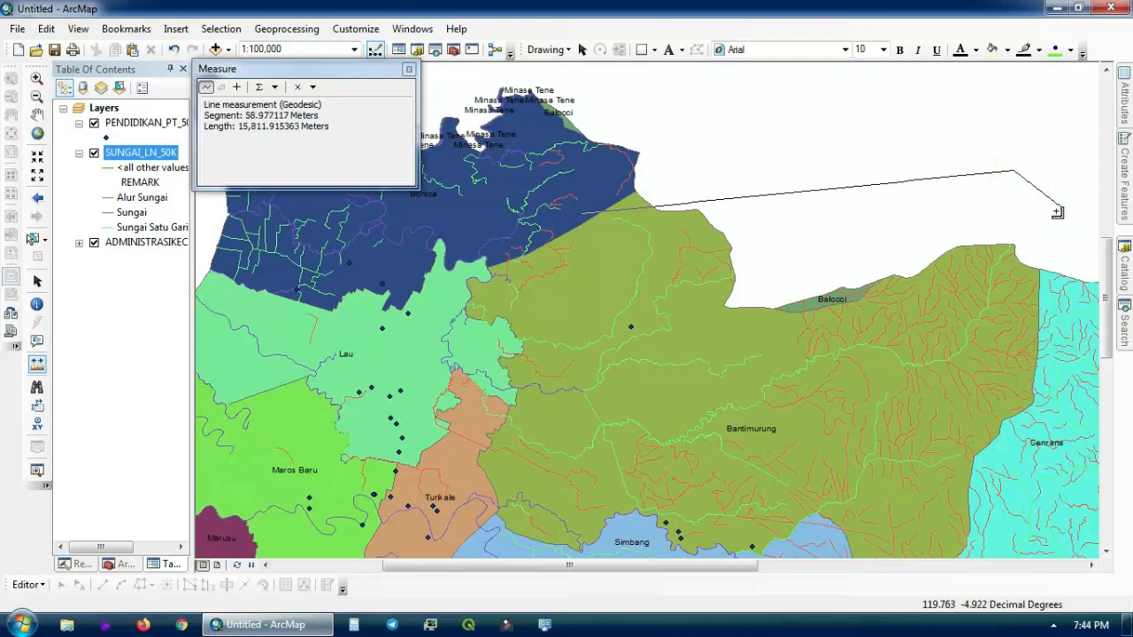
left_click(810, 243)
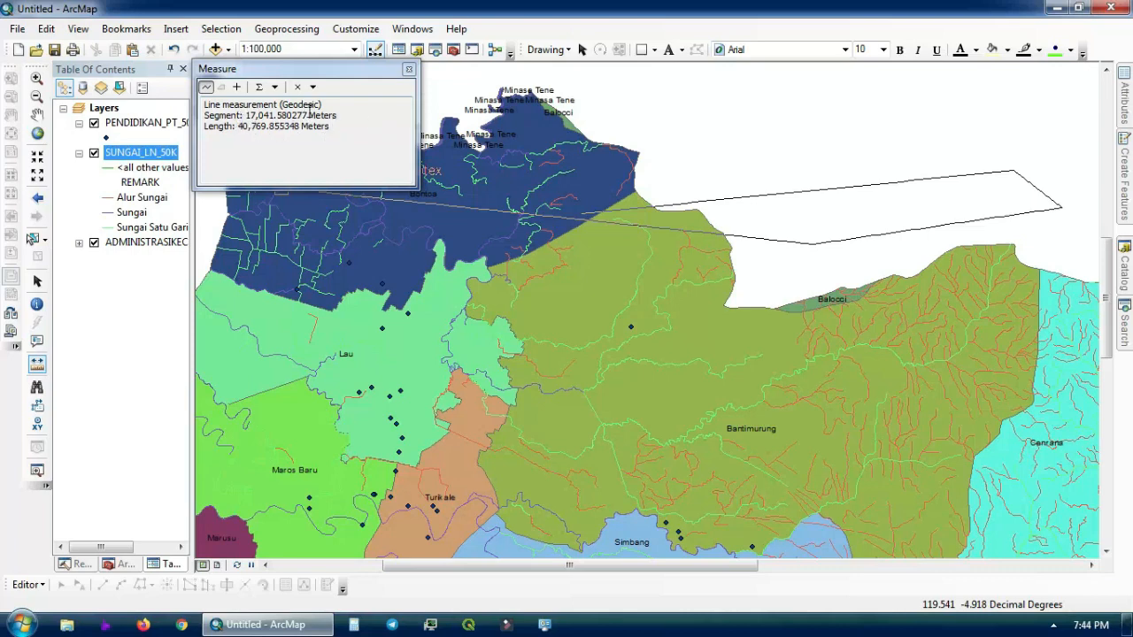
left_click(749, 255)
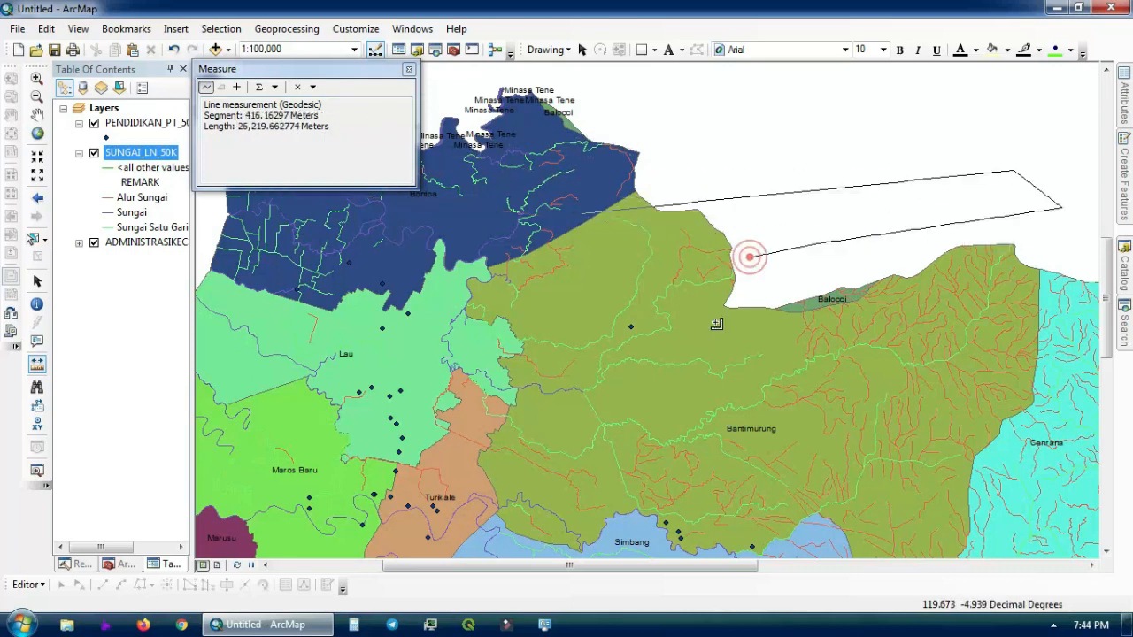
left_click(565, 438)
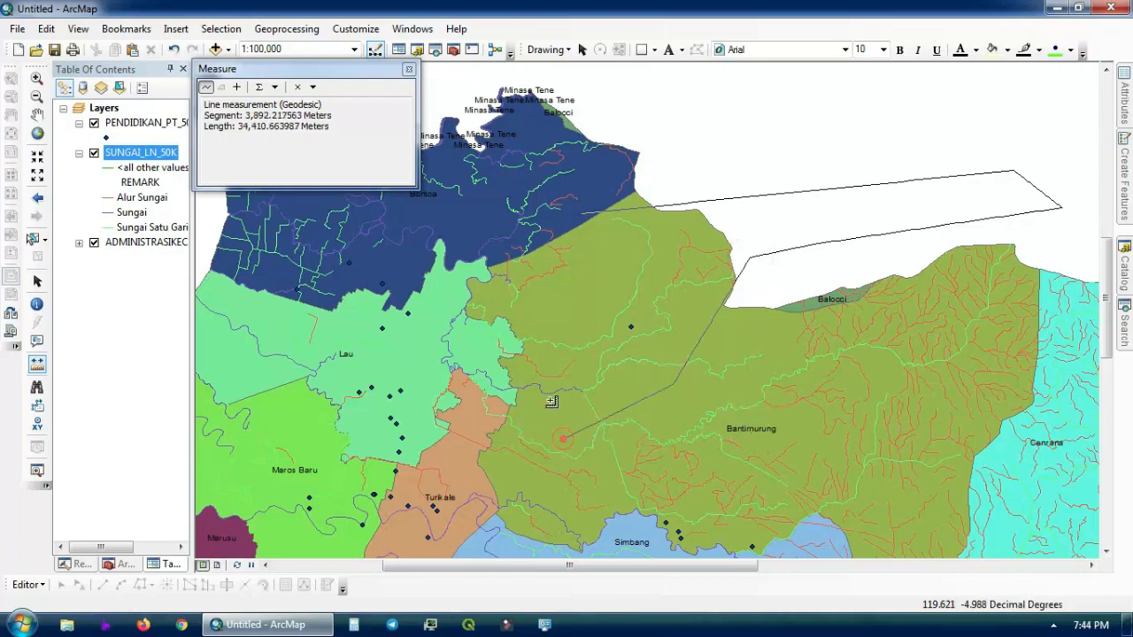
left_click(407, 69)
Measure the distance from the northern tip of Mallawa to the map's southern tip at Tinggimoncong, and close the measurement.
scroll(422, 297, "down", 5)
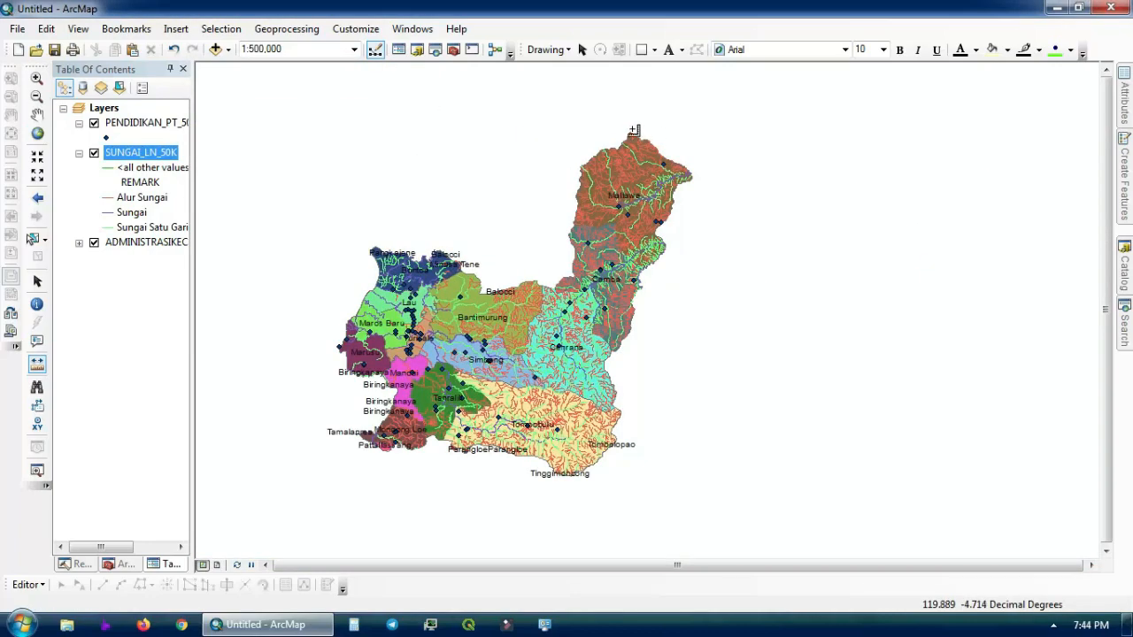
left_click(633, 133)
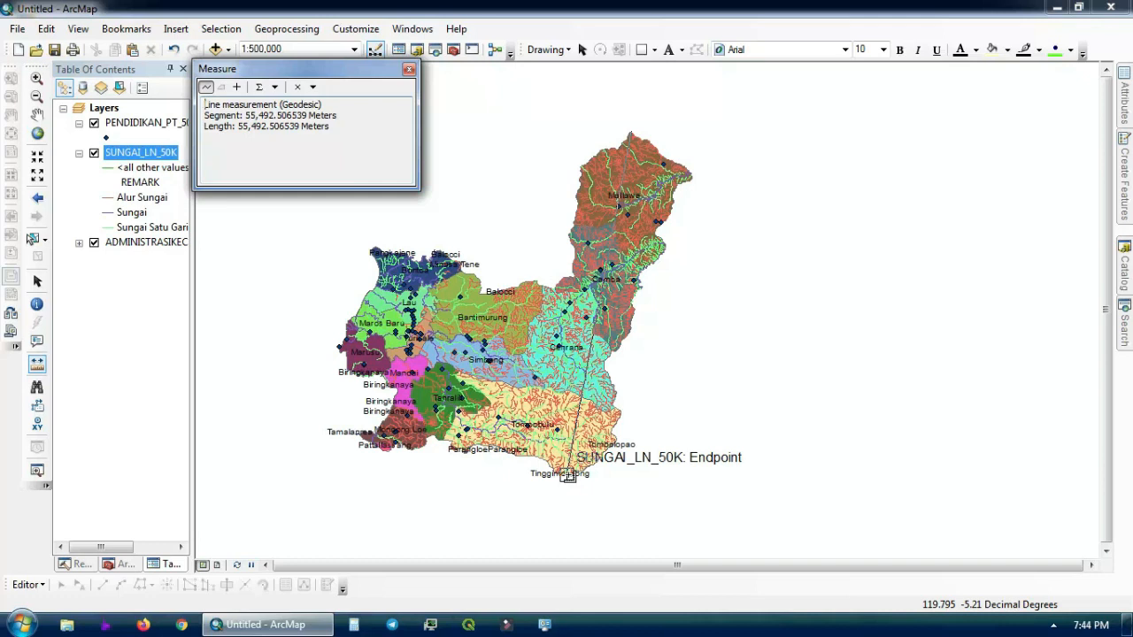
left_click(408, 69)
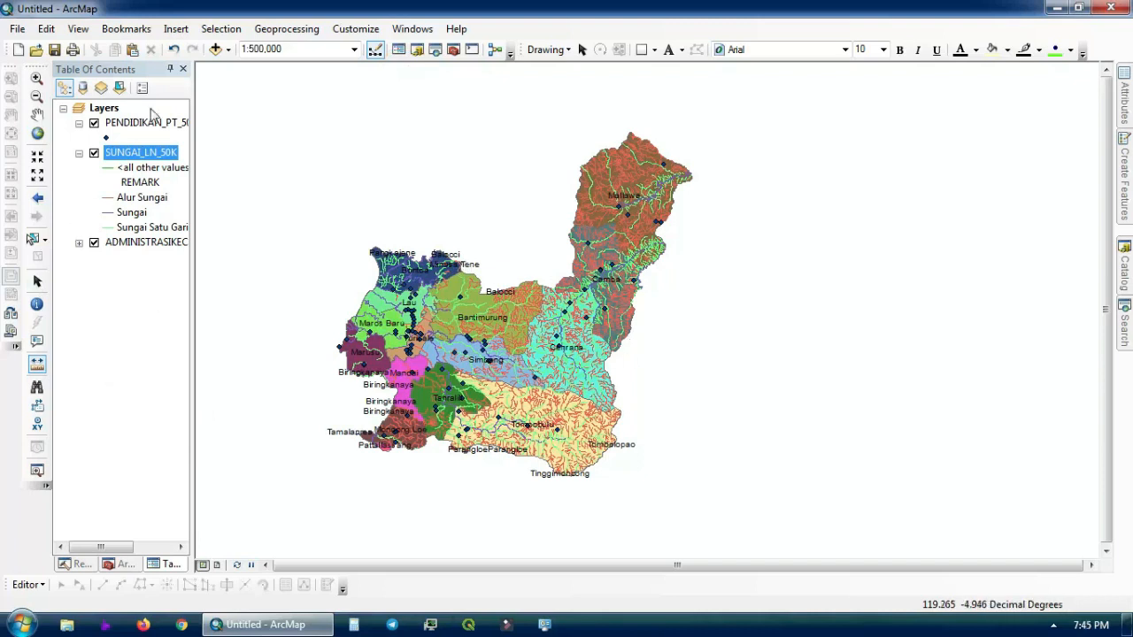
Pan the map eastward to centre the whole regency in the data view at 1:500,000.
left_click(582, 50)
scroll(295, 416, "down", 1)
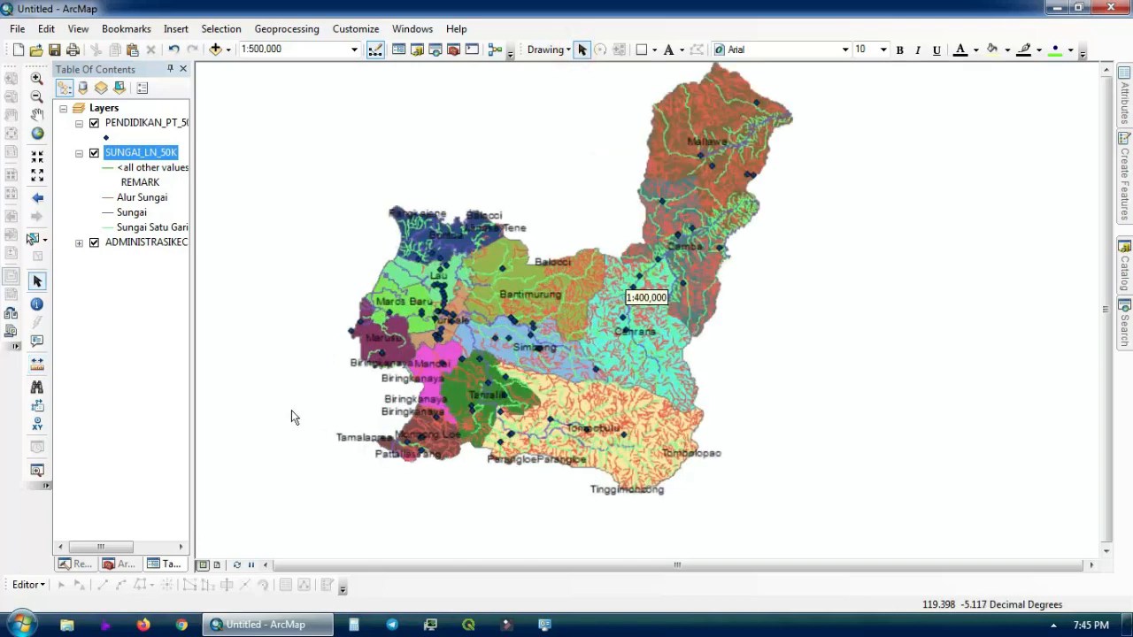
scroll(291, 410, "up", 1)
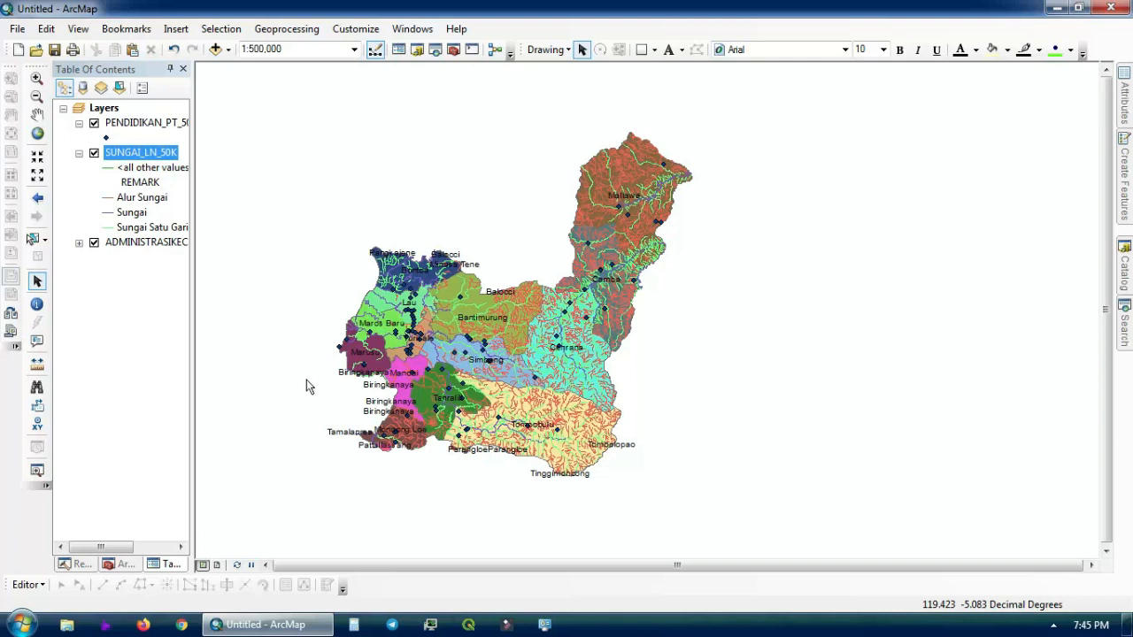
left_click(36, 114)
left_click_drag(469, 282, 593, 278)
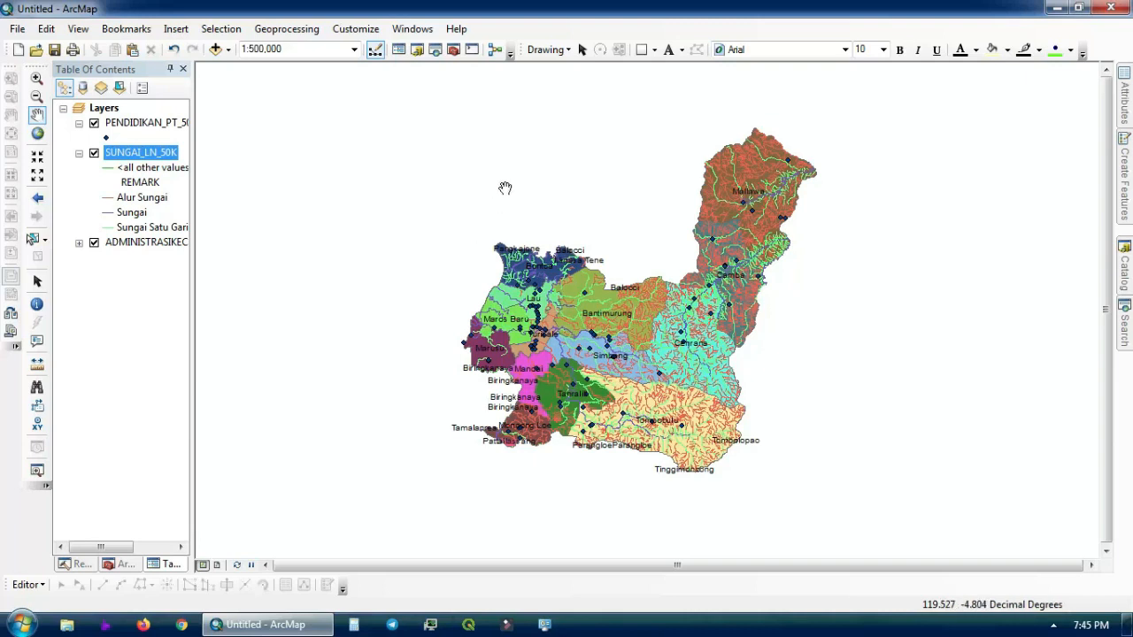
Save the map document as Pengenalan ARCMAP in the Latihan folder on drive G:.
left_click(16, 30)
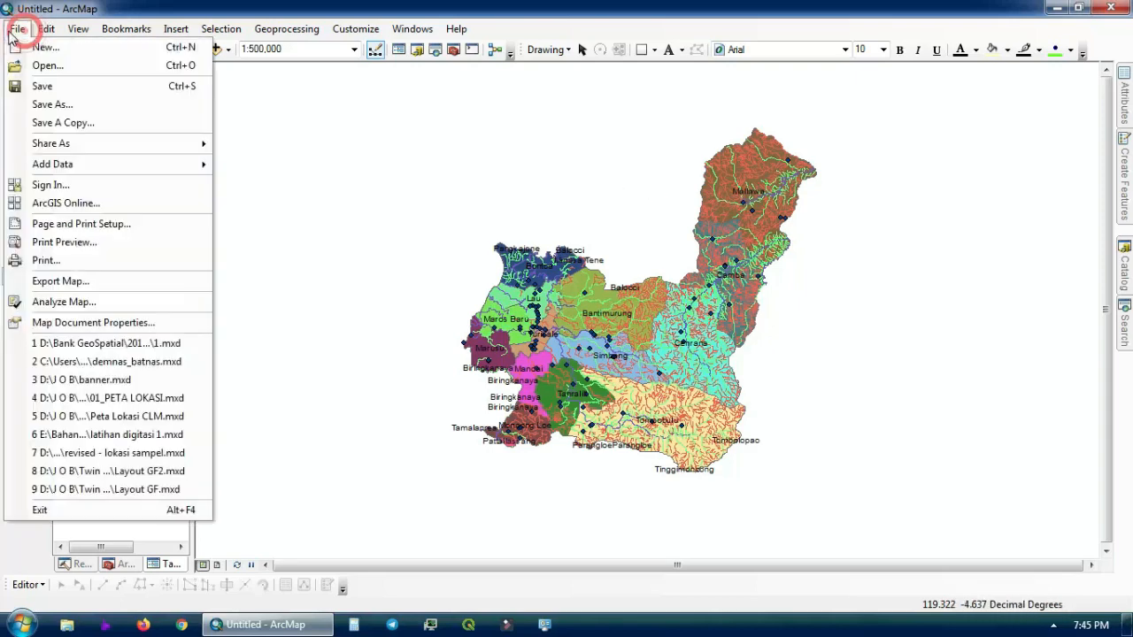
left_click(51, 105)
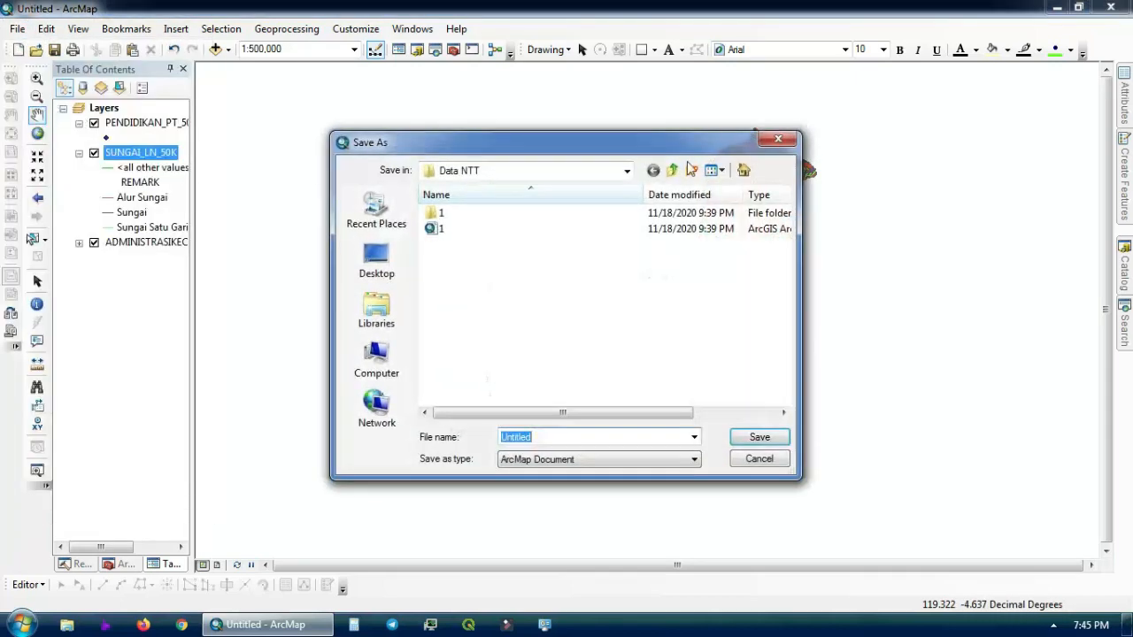
left_click(375, 358)
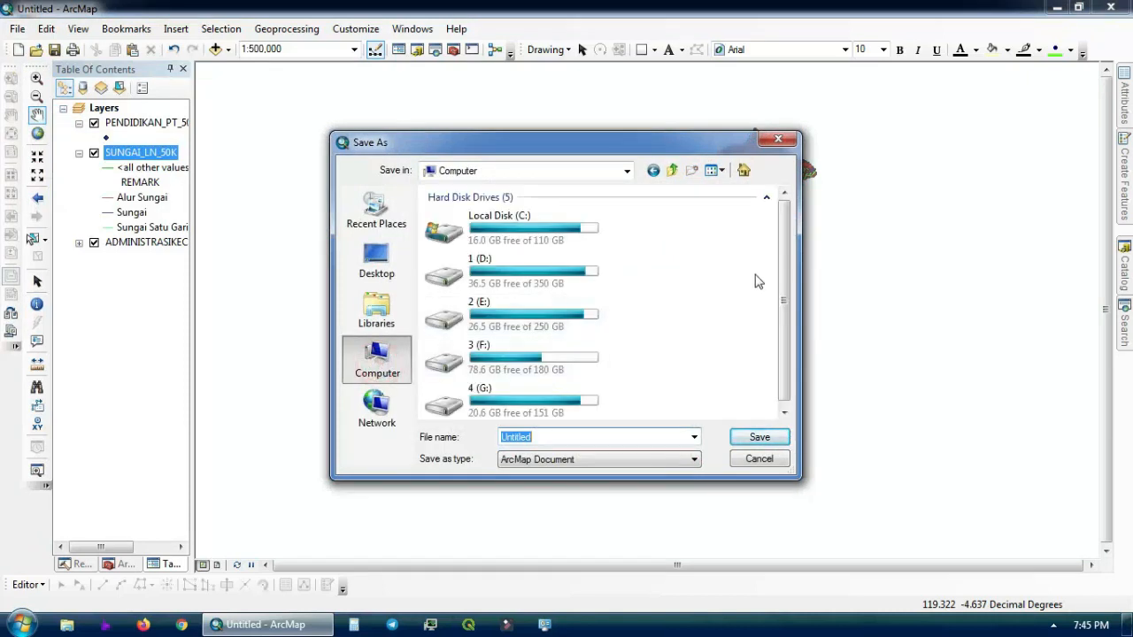
left_click(782, 261)
double_click(531, 400)
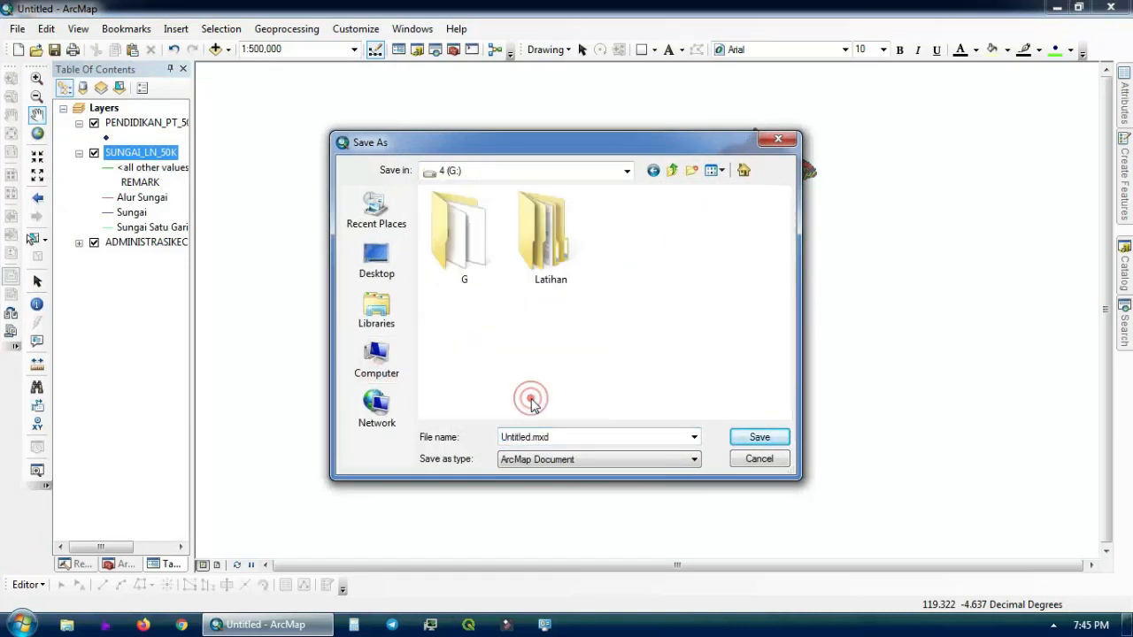
double_click(549, 260)
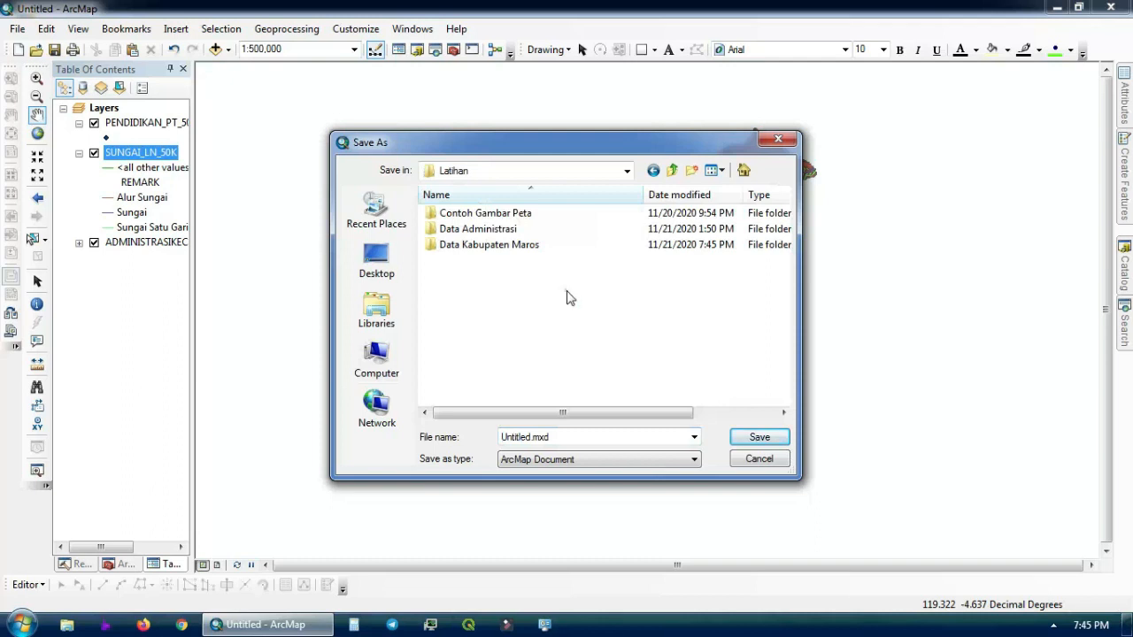
left_click(617, 437)
left_click(600, 354)
left_click(559, 438)
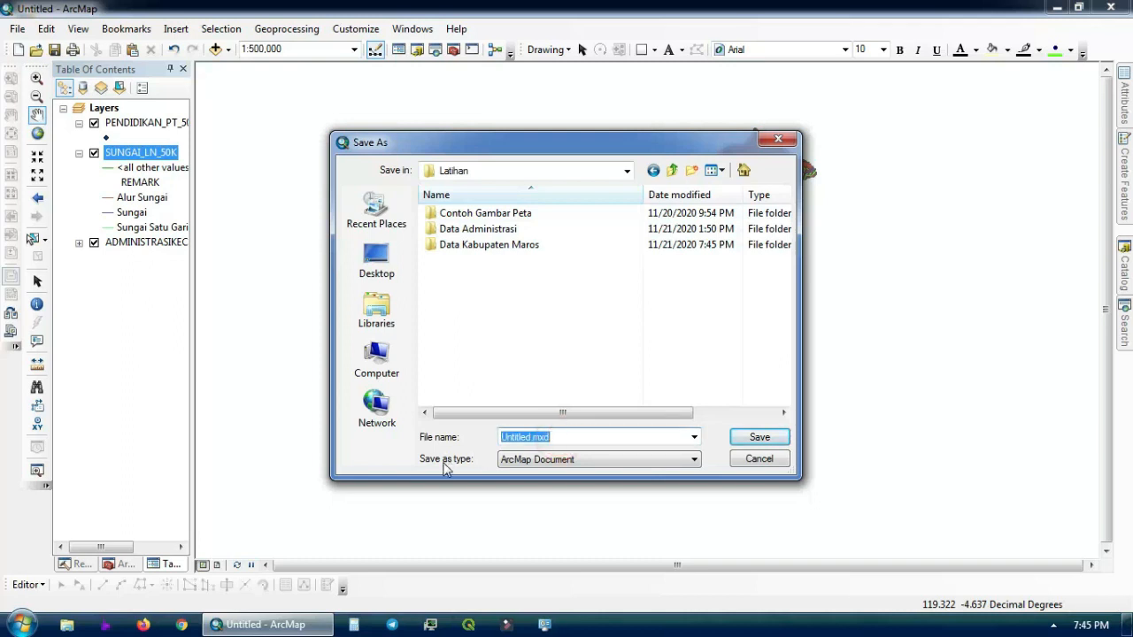
type("Pengenalan ARCMAP")
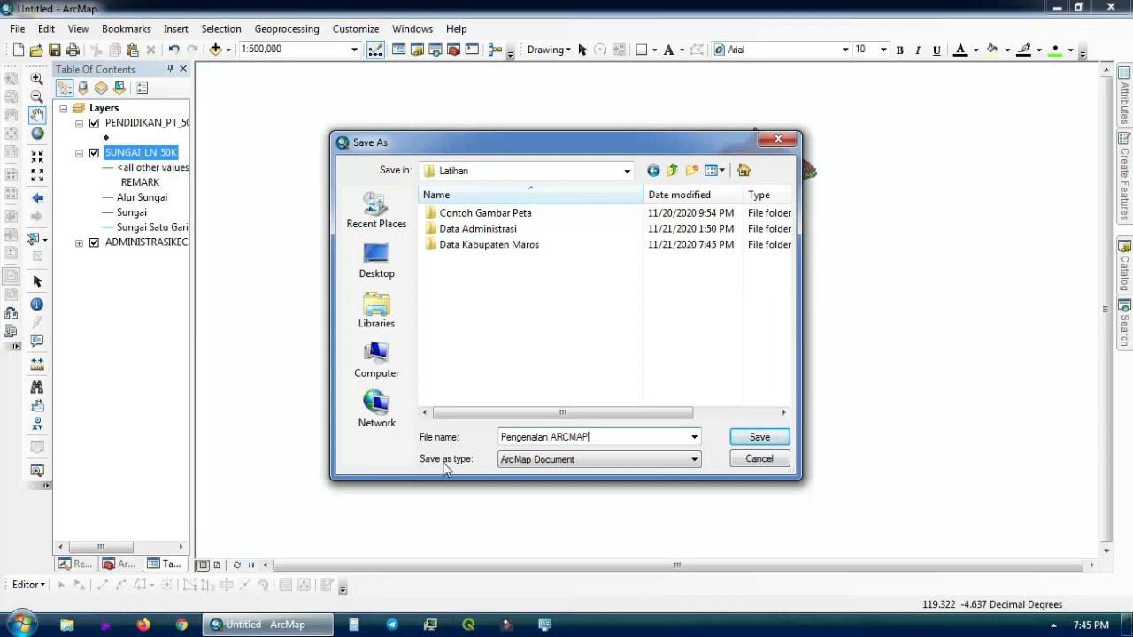
left_click(753, 436)
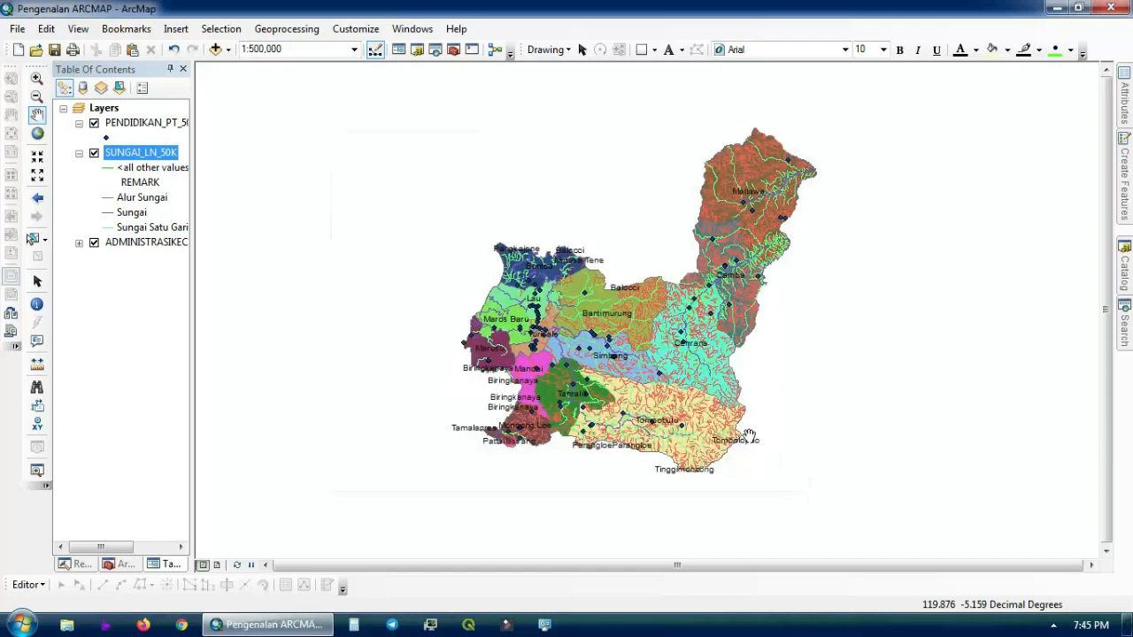
Switch to Windows Explorer, open the Latihan folder on drive G:, and widen the Type column to check the saved map document's file type.
key("super+e")
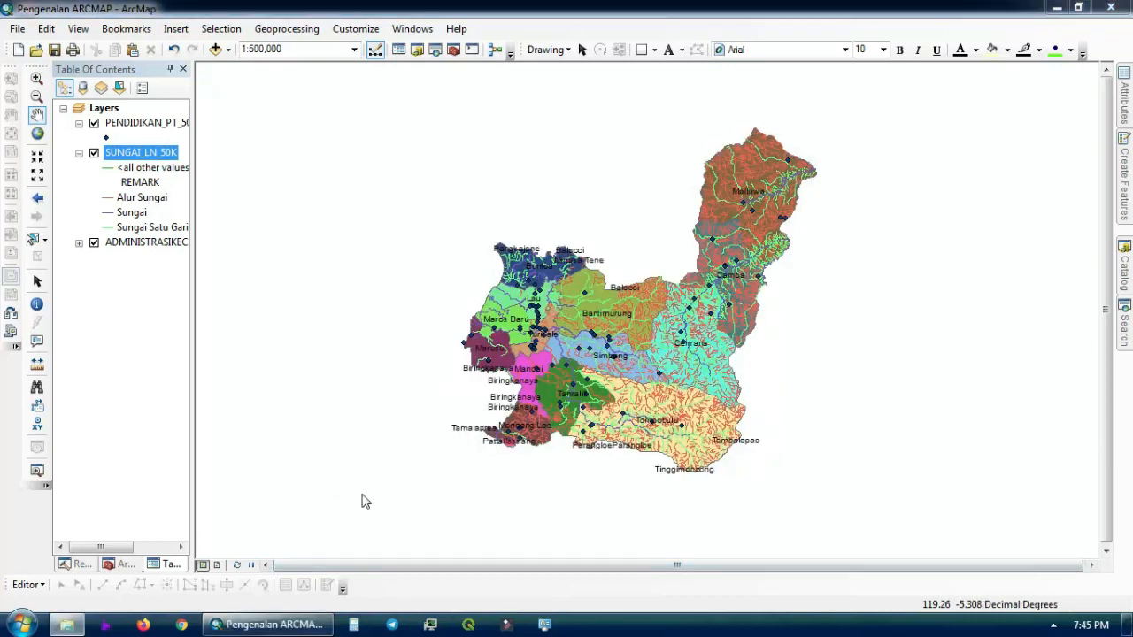
double_click(507, 292)
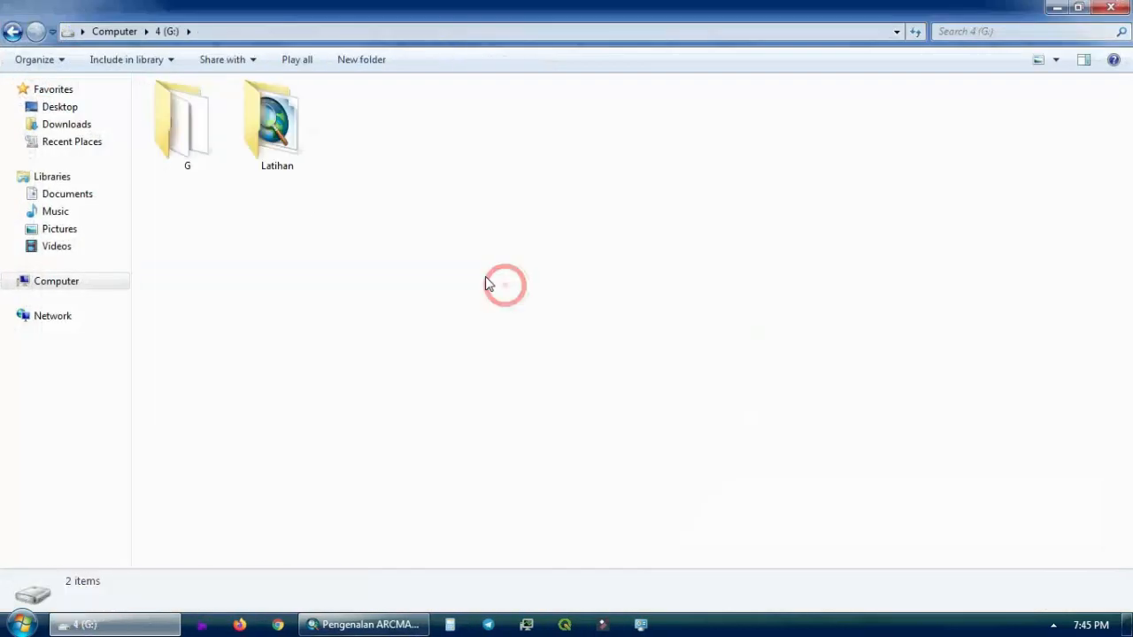
double_click(271, 140)
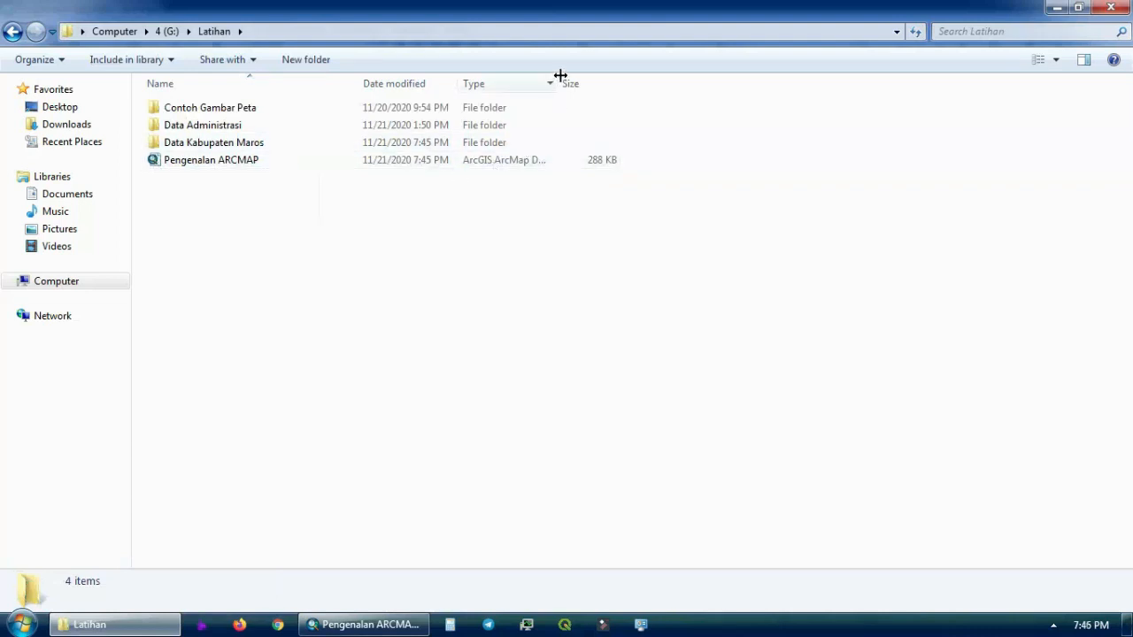
left_click_drag(555, 80, 665, 67)
left_click(558, 198)
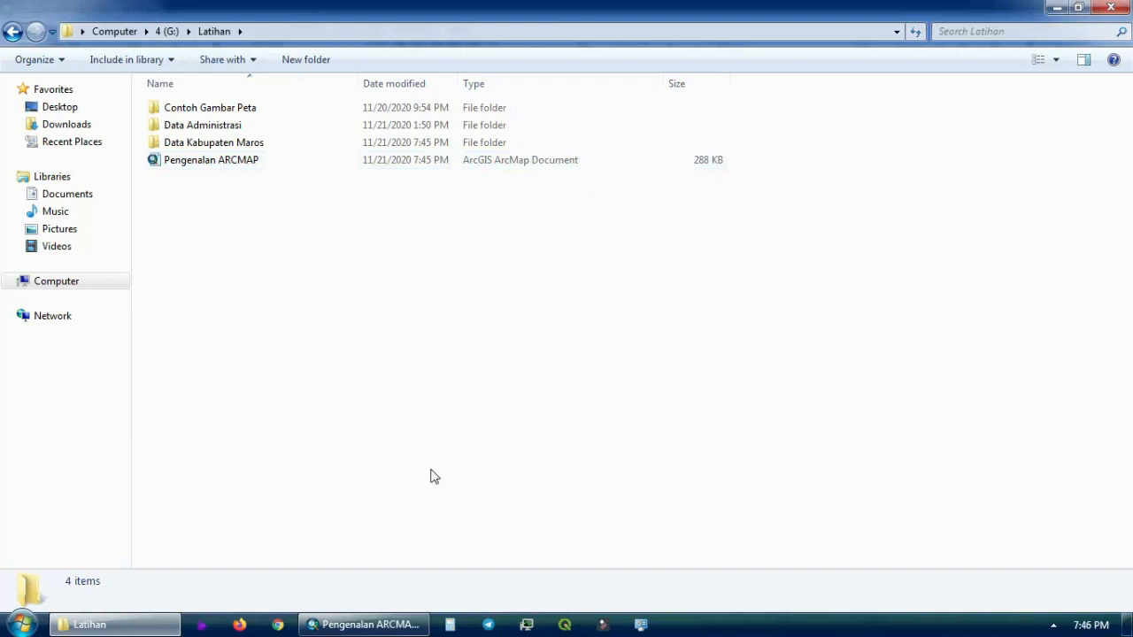
Minimize the ArcMap window and the Latihan folder window to show the desktop.
left_click(403, 624)
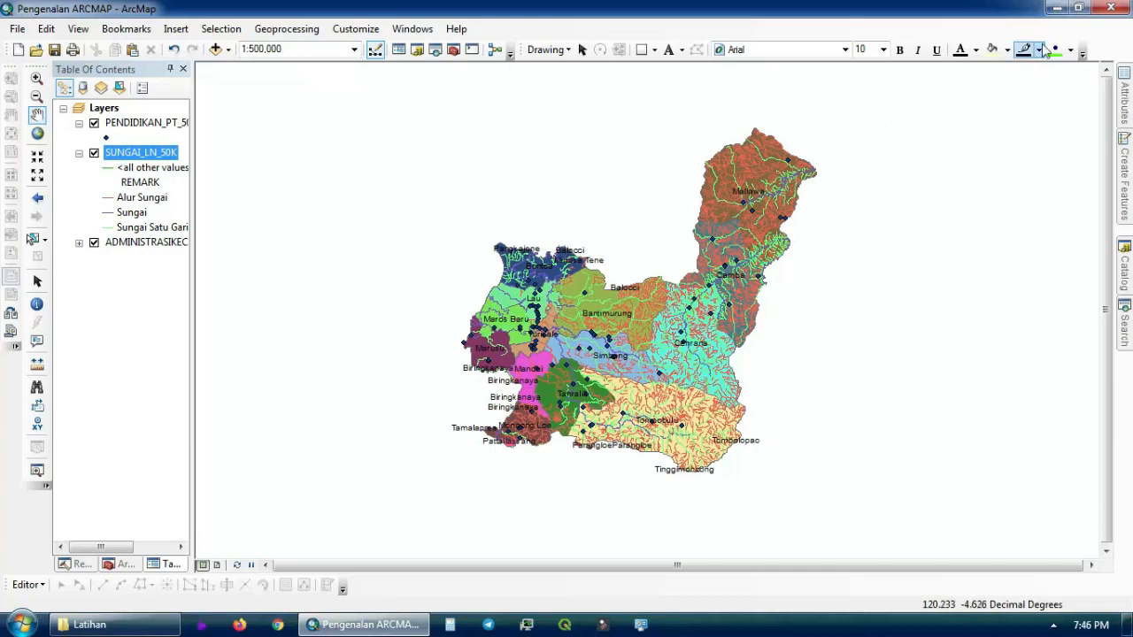
left_click(1056, 8)
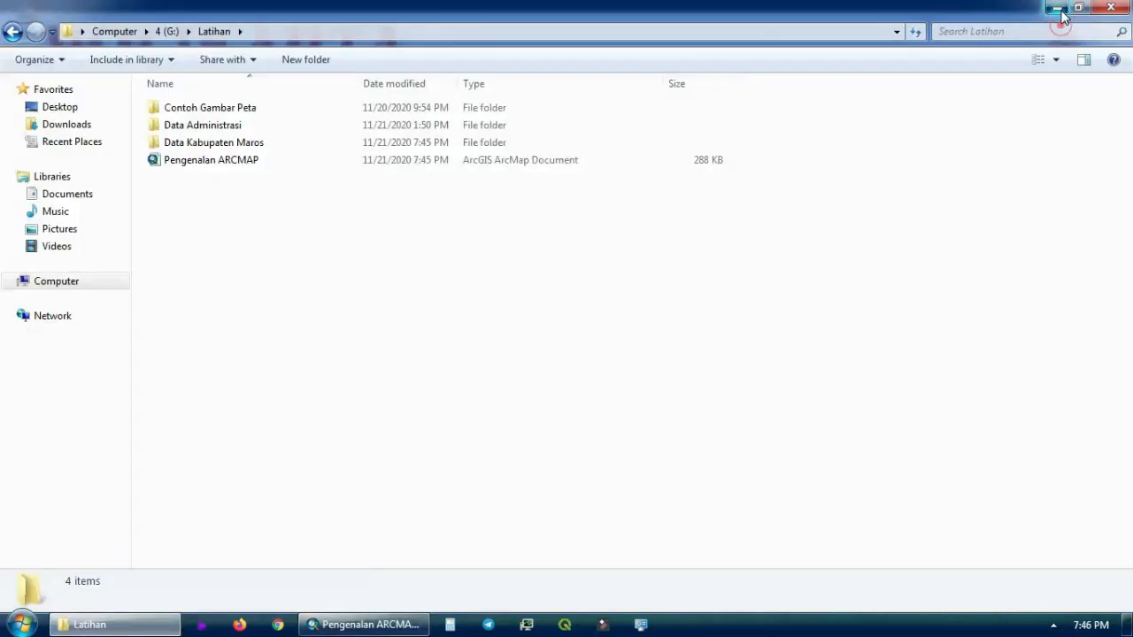
left_click(1059, 9)
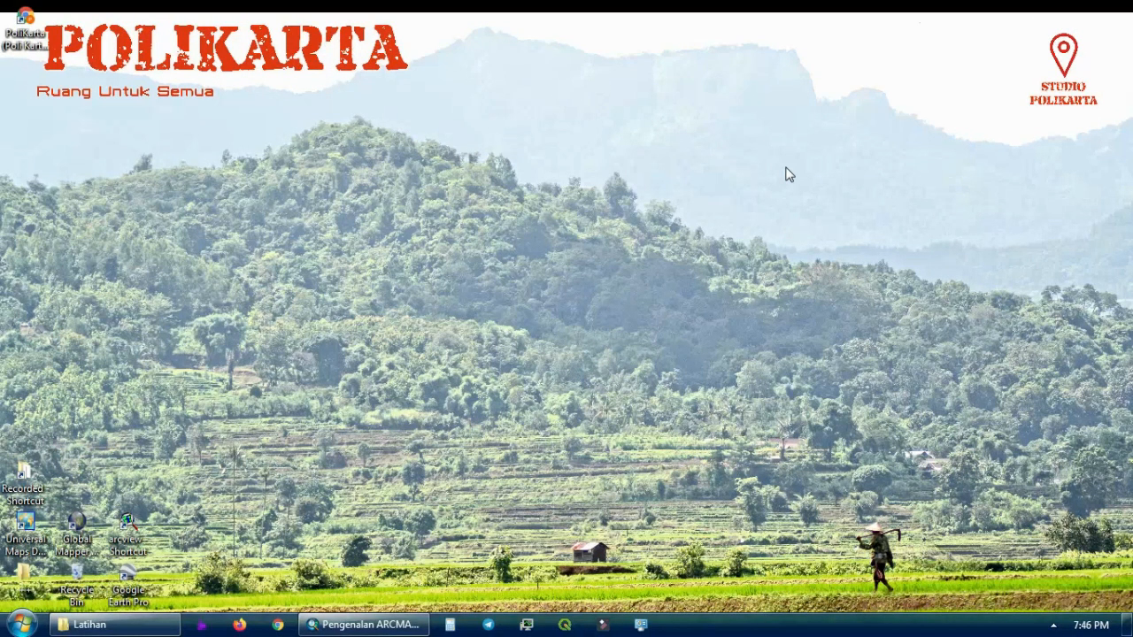